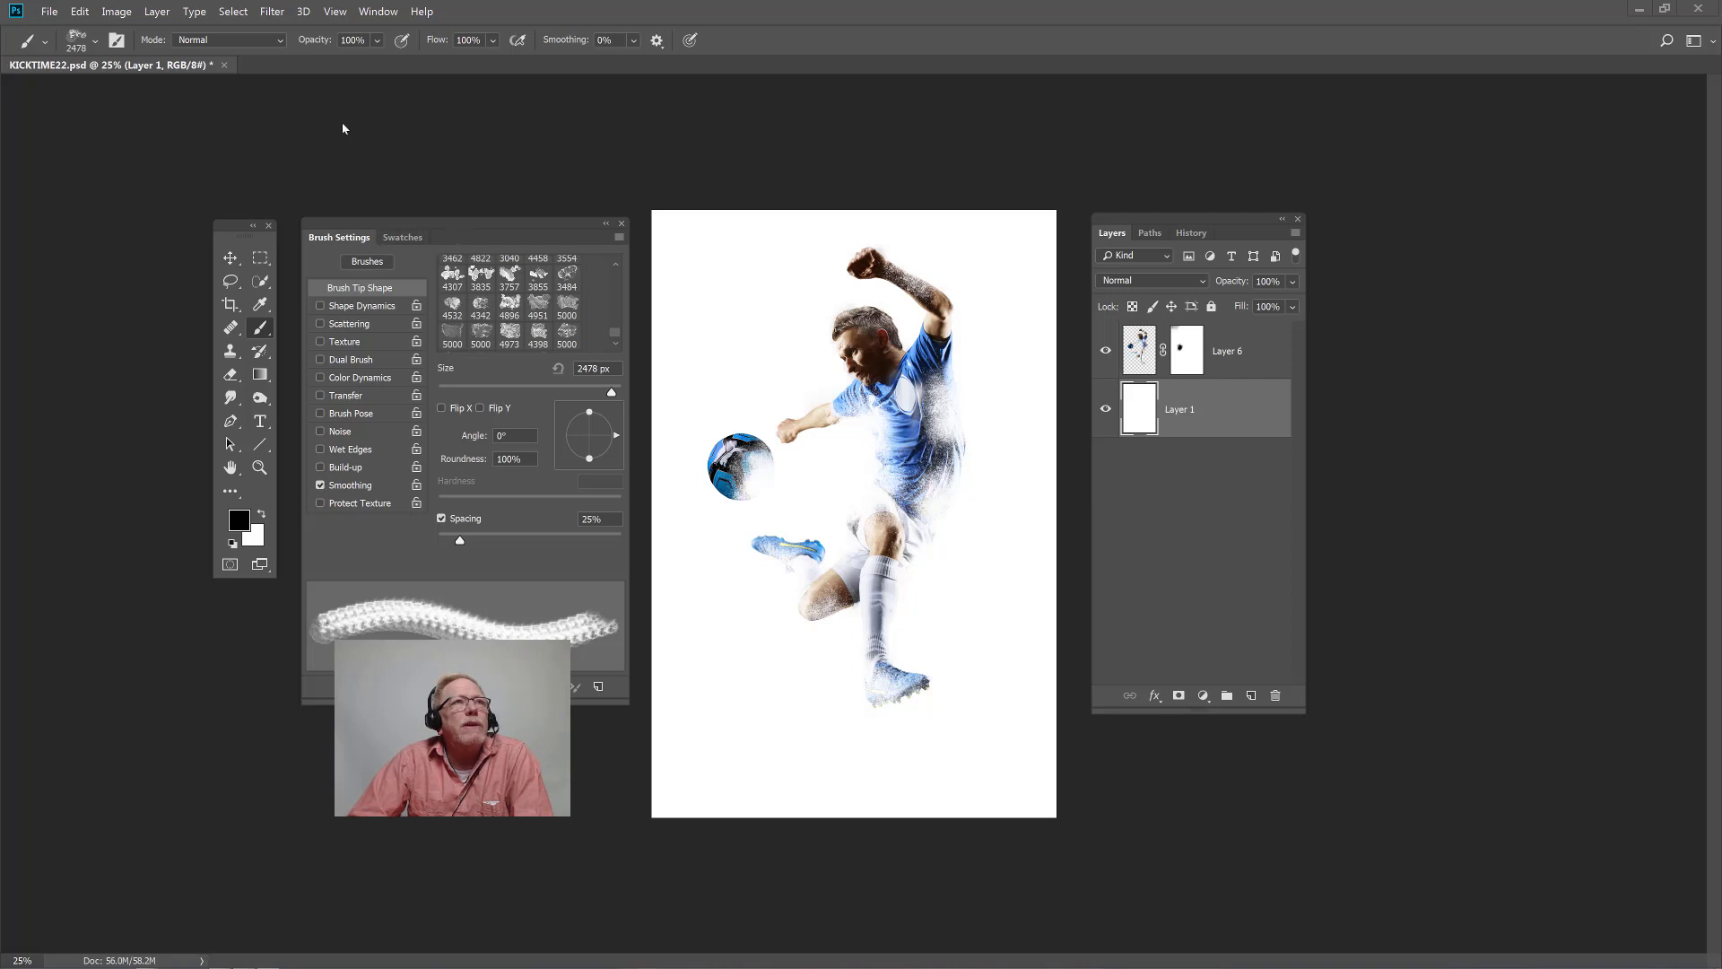
Step: Reopen the Brush Settings panel and rotate the fine-art brush tip to -98°
{"action": "left_click", "coordinate": [369, 13]}
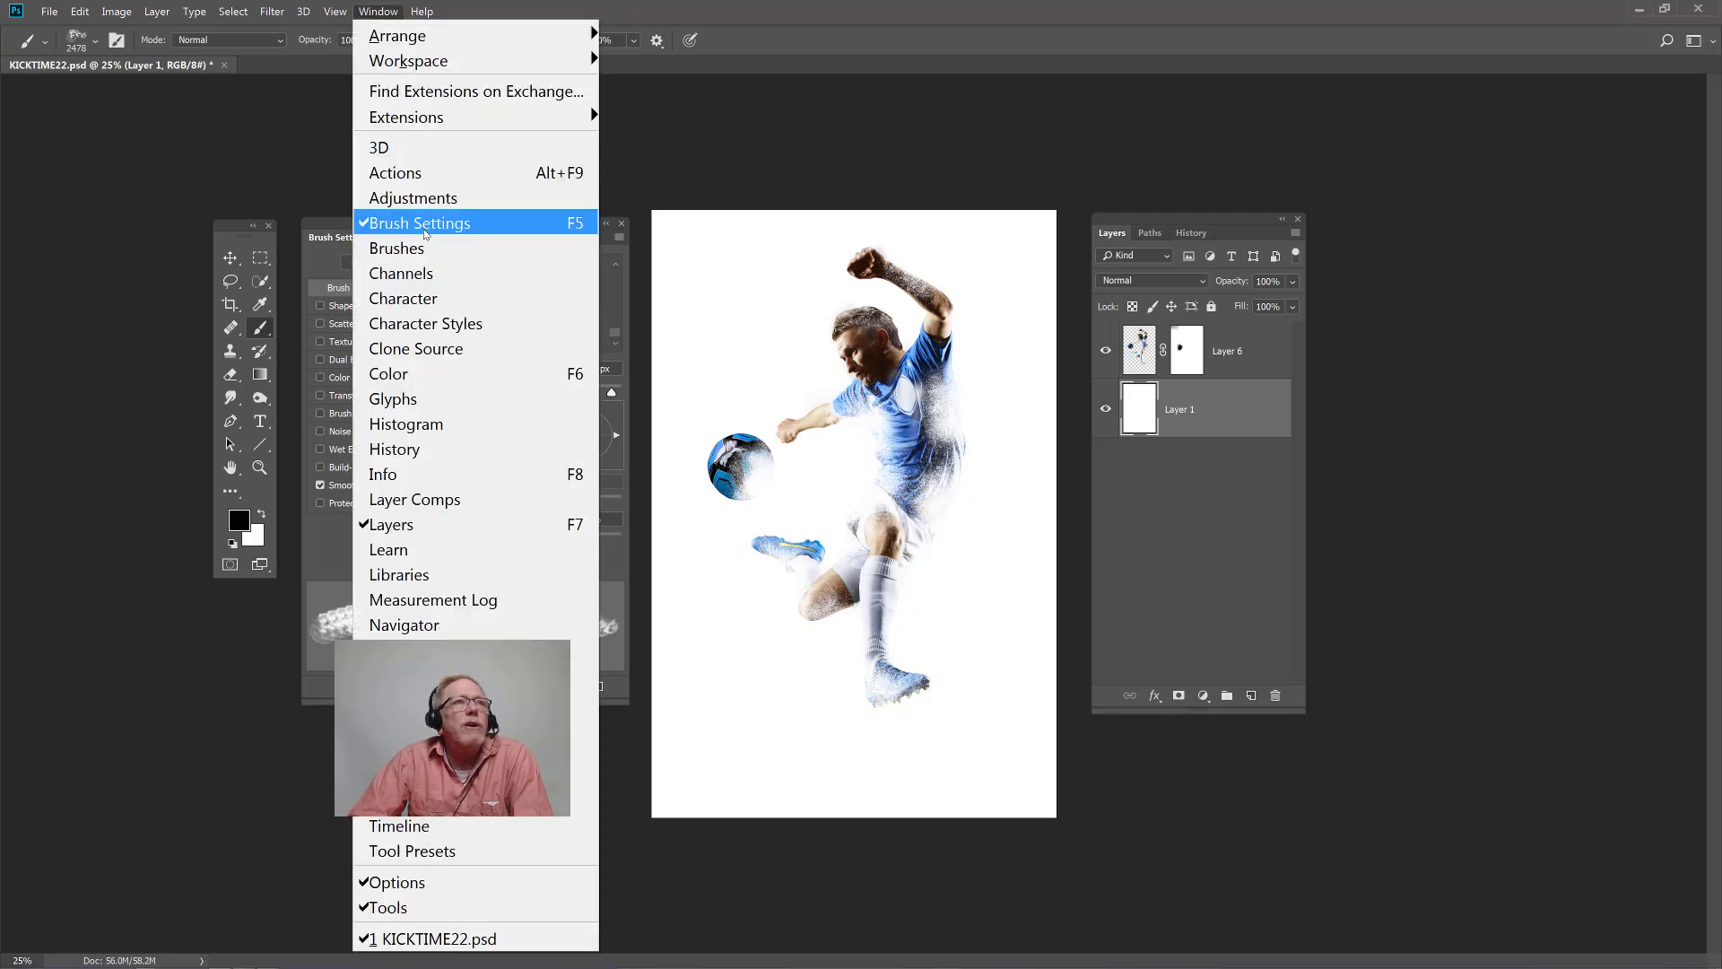
{"action": "left_click", "coordinate": [425, 224]}
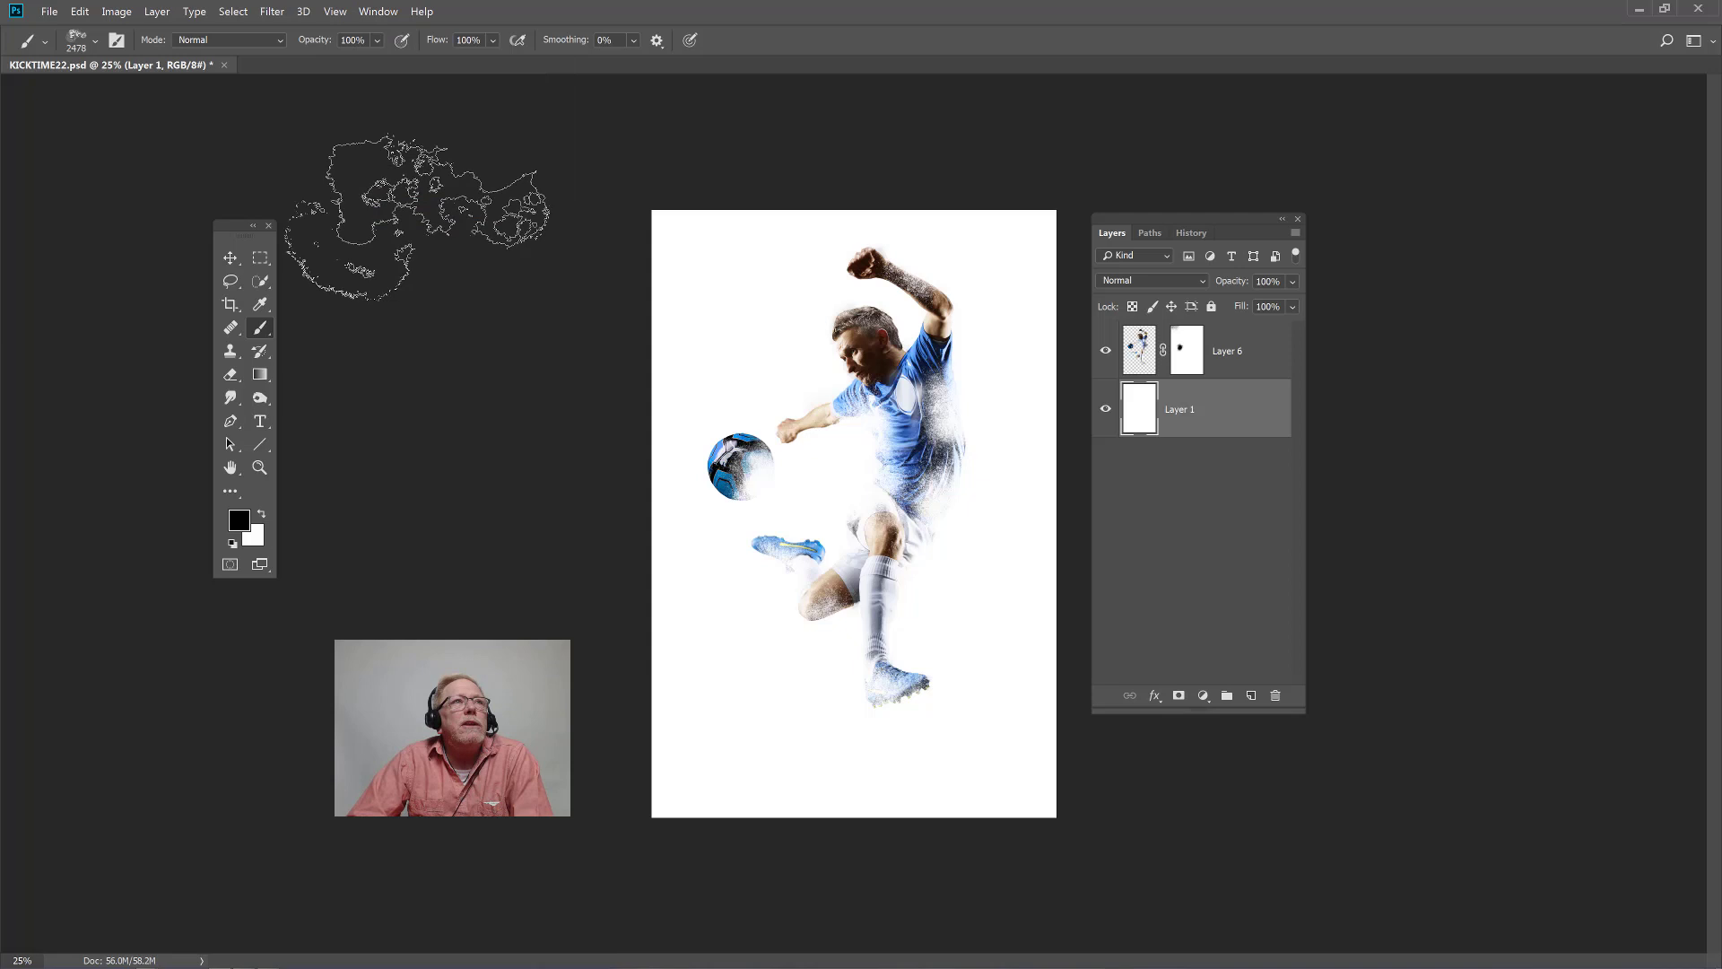
{"action": "left_click", "coordinate": [380, 14]}
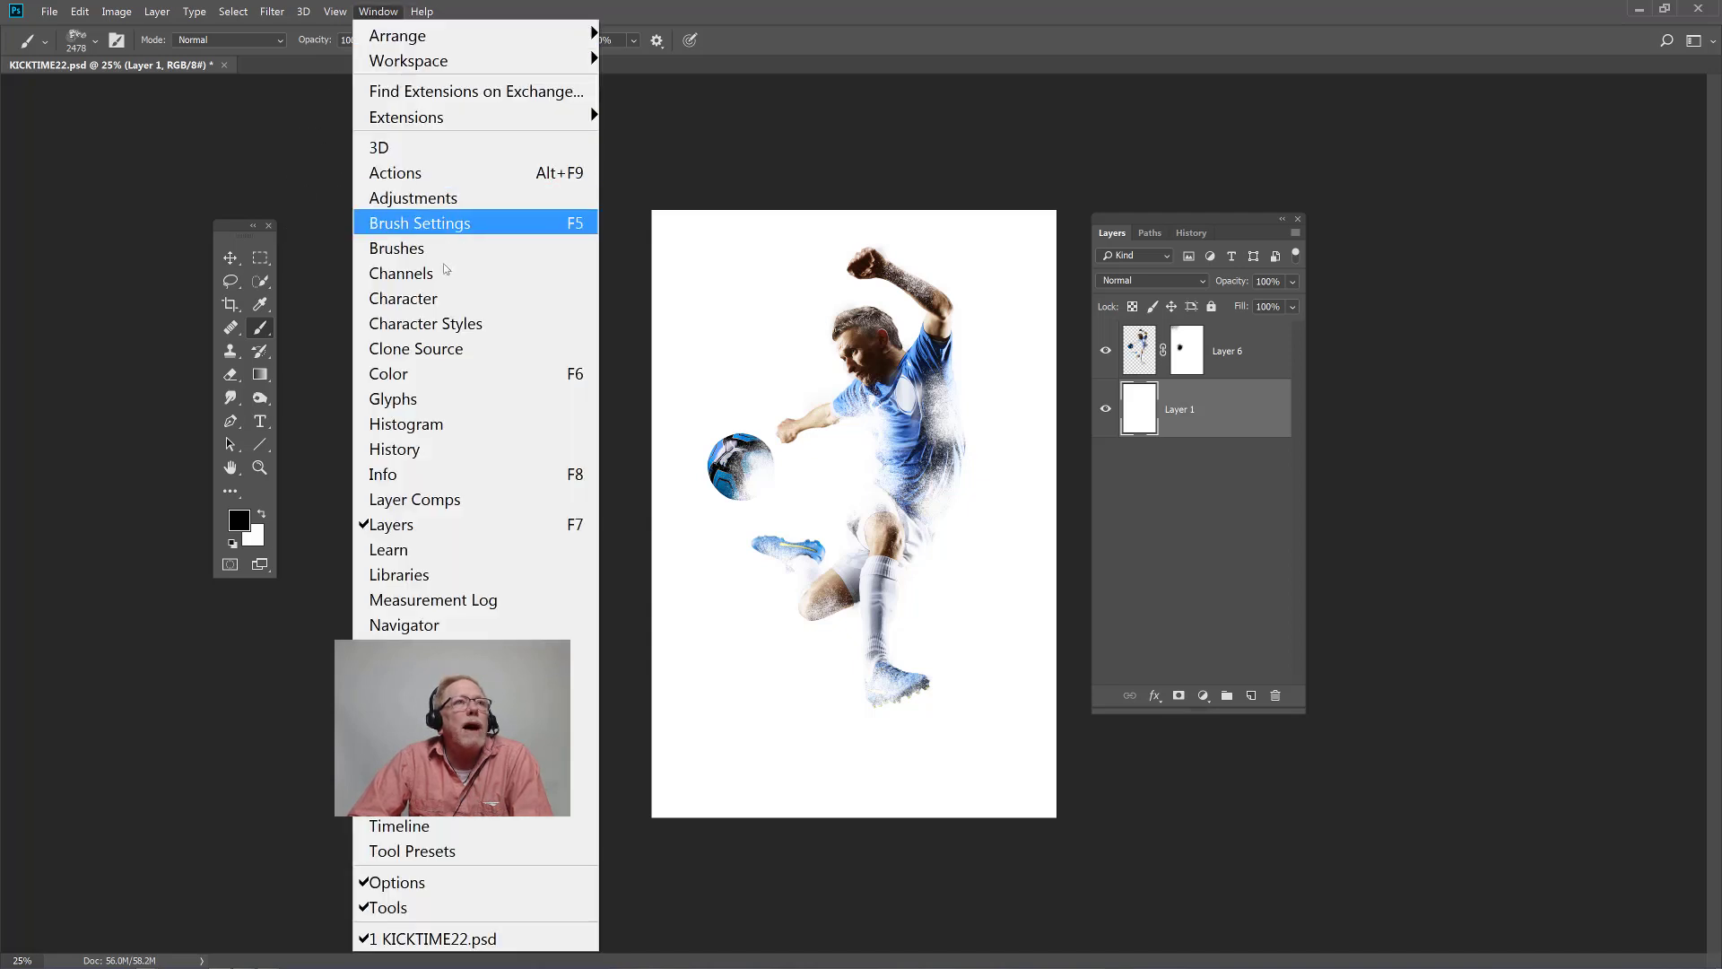
{"action": "left_click", "coordinate": [431, 224]}
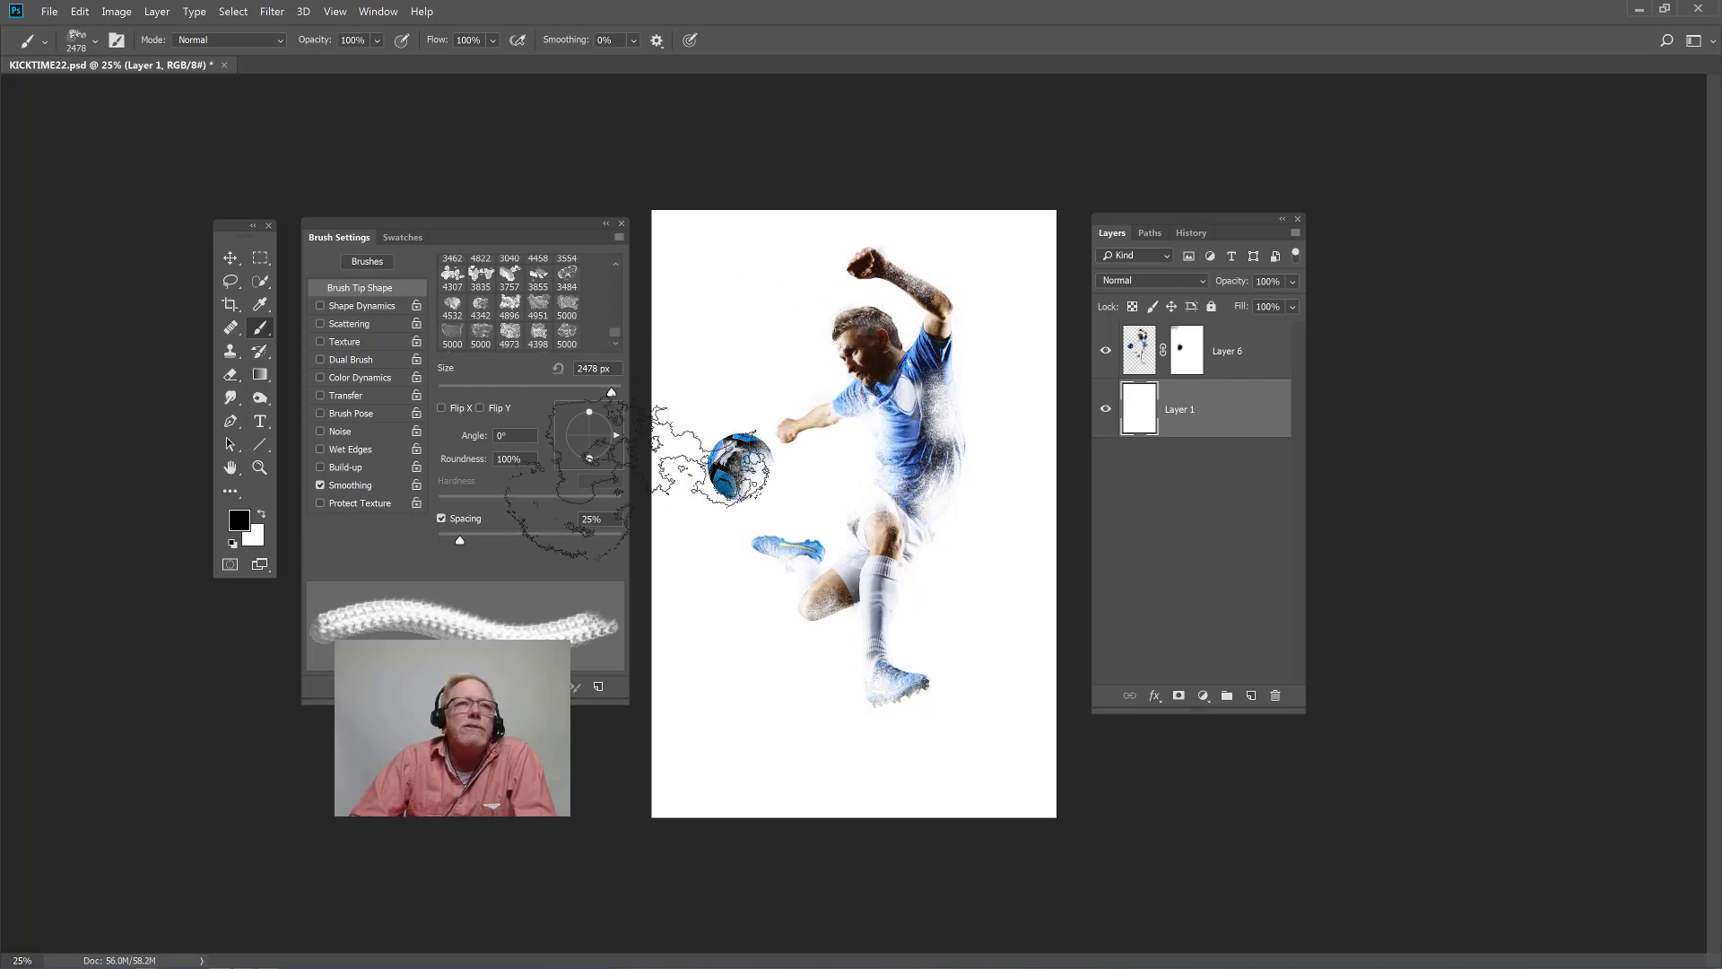
{"action": "left_click_drag", "start_coordinate": [615, 447], "coordinate": [584, 480]}
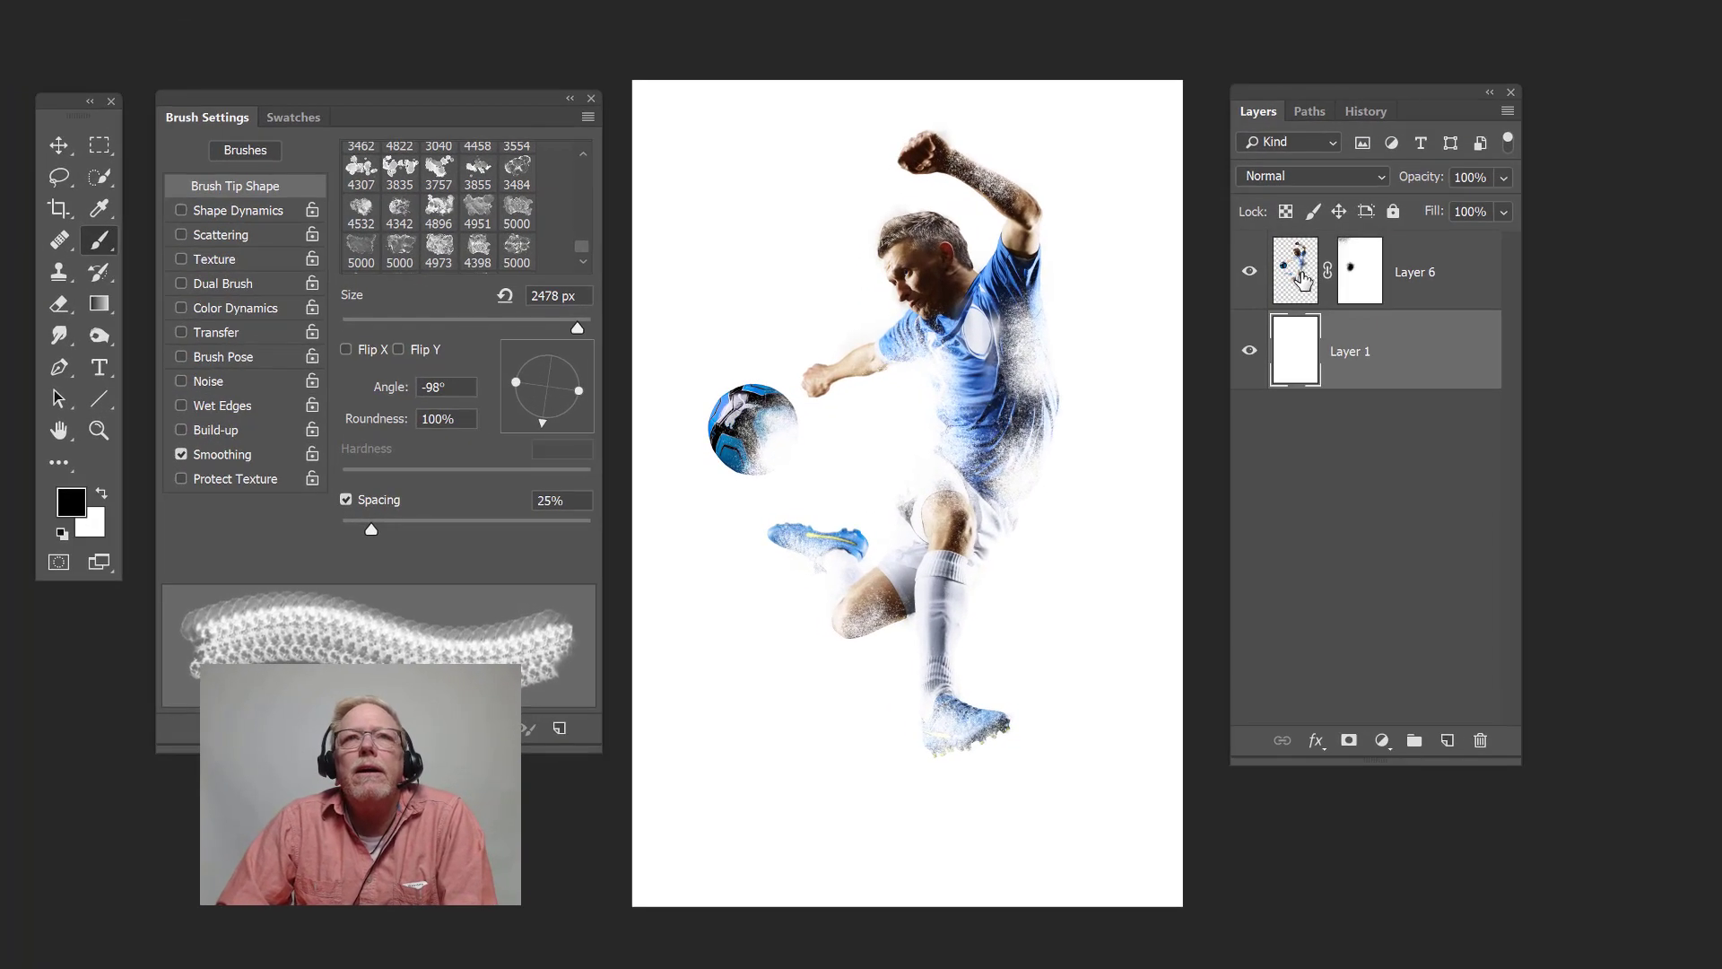
Step: Select the player's Layer 6, enlarge the brush to 2574 px and switch to the Move tool
{"action": "left_click", "coordinate": [1143, 346]}
{"action": "key", "text": "bracketright"}
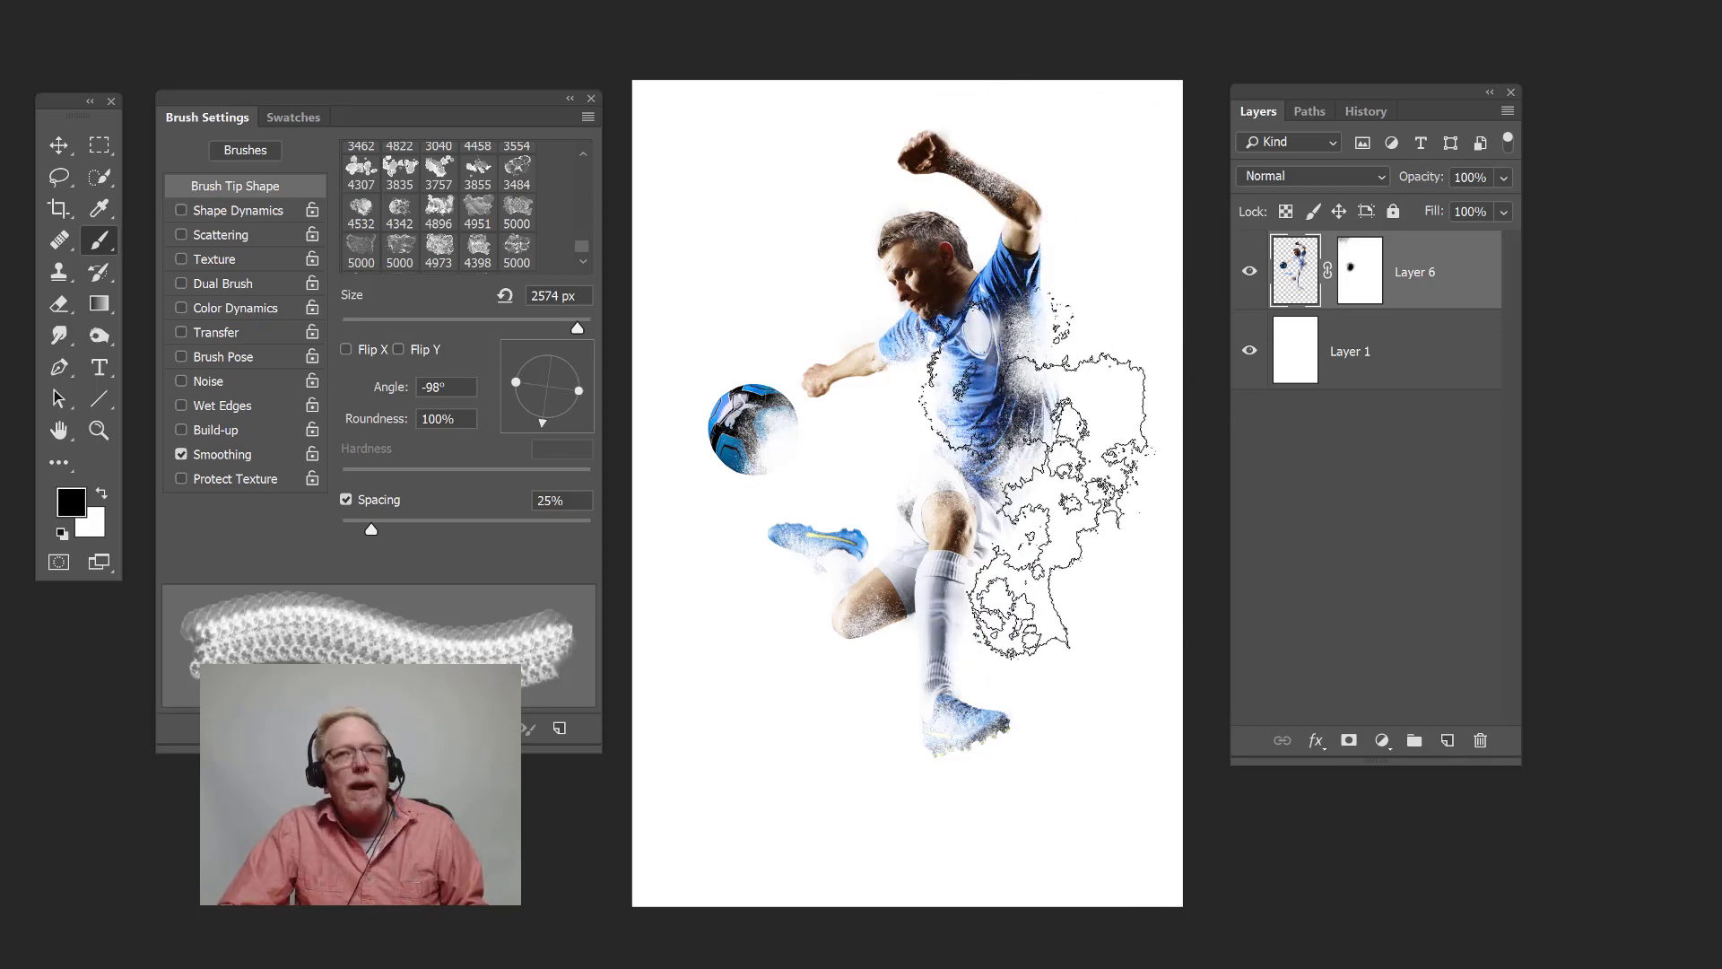
{"action": "key", "text": "v"}
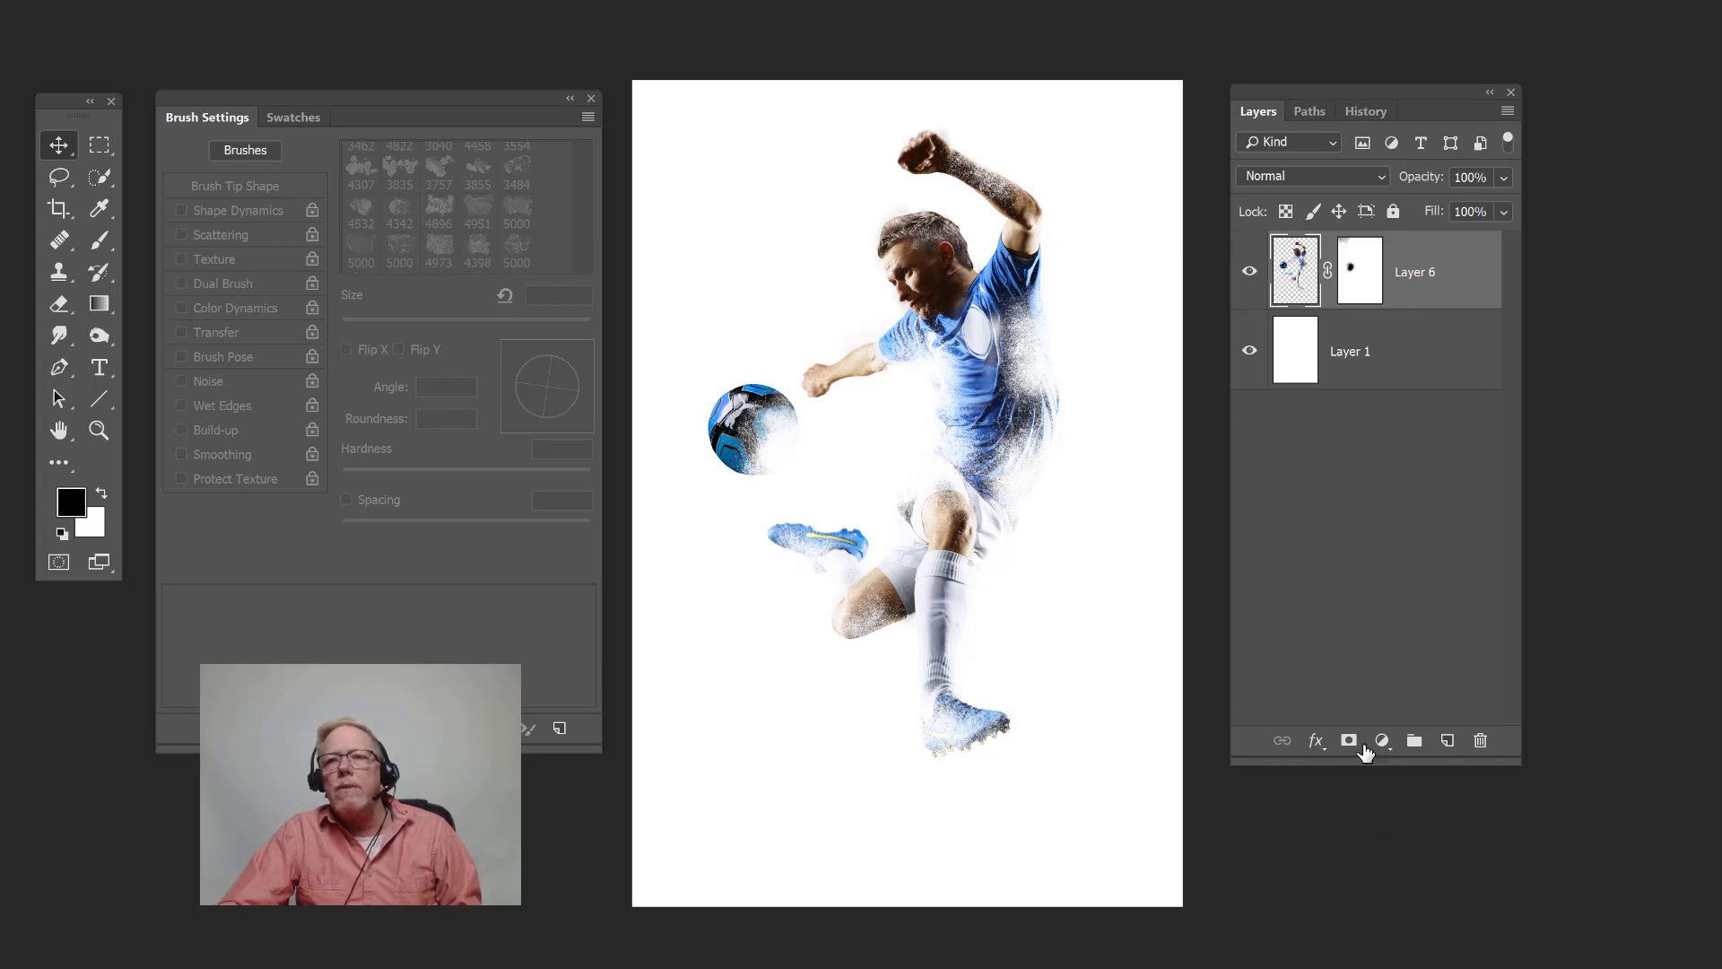
Step: Add a Hue/Saturation adjustment layer at +54 saturation, then select the white background Layer 1
{"action": "left_click", "coordinate": [1381, 742]}
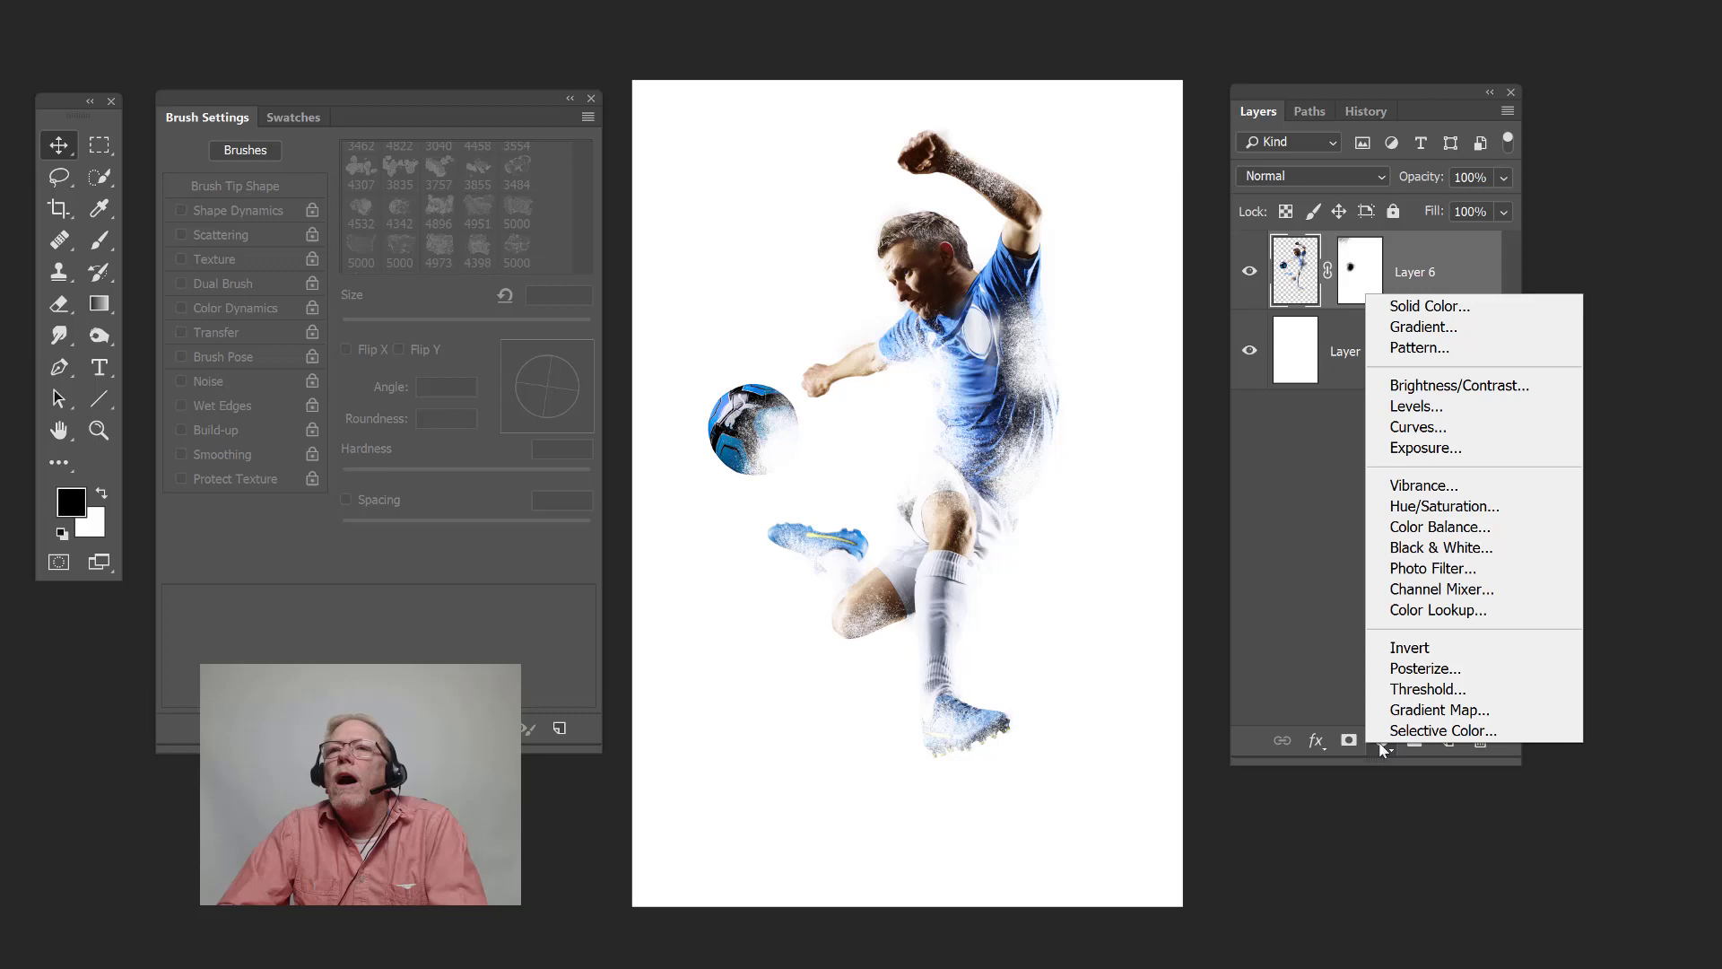
{"action": "left_click", "coordinate": [1417, 508]}
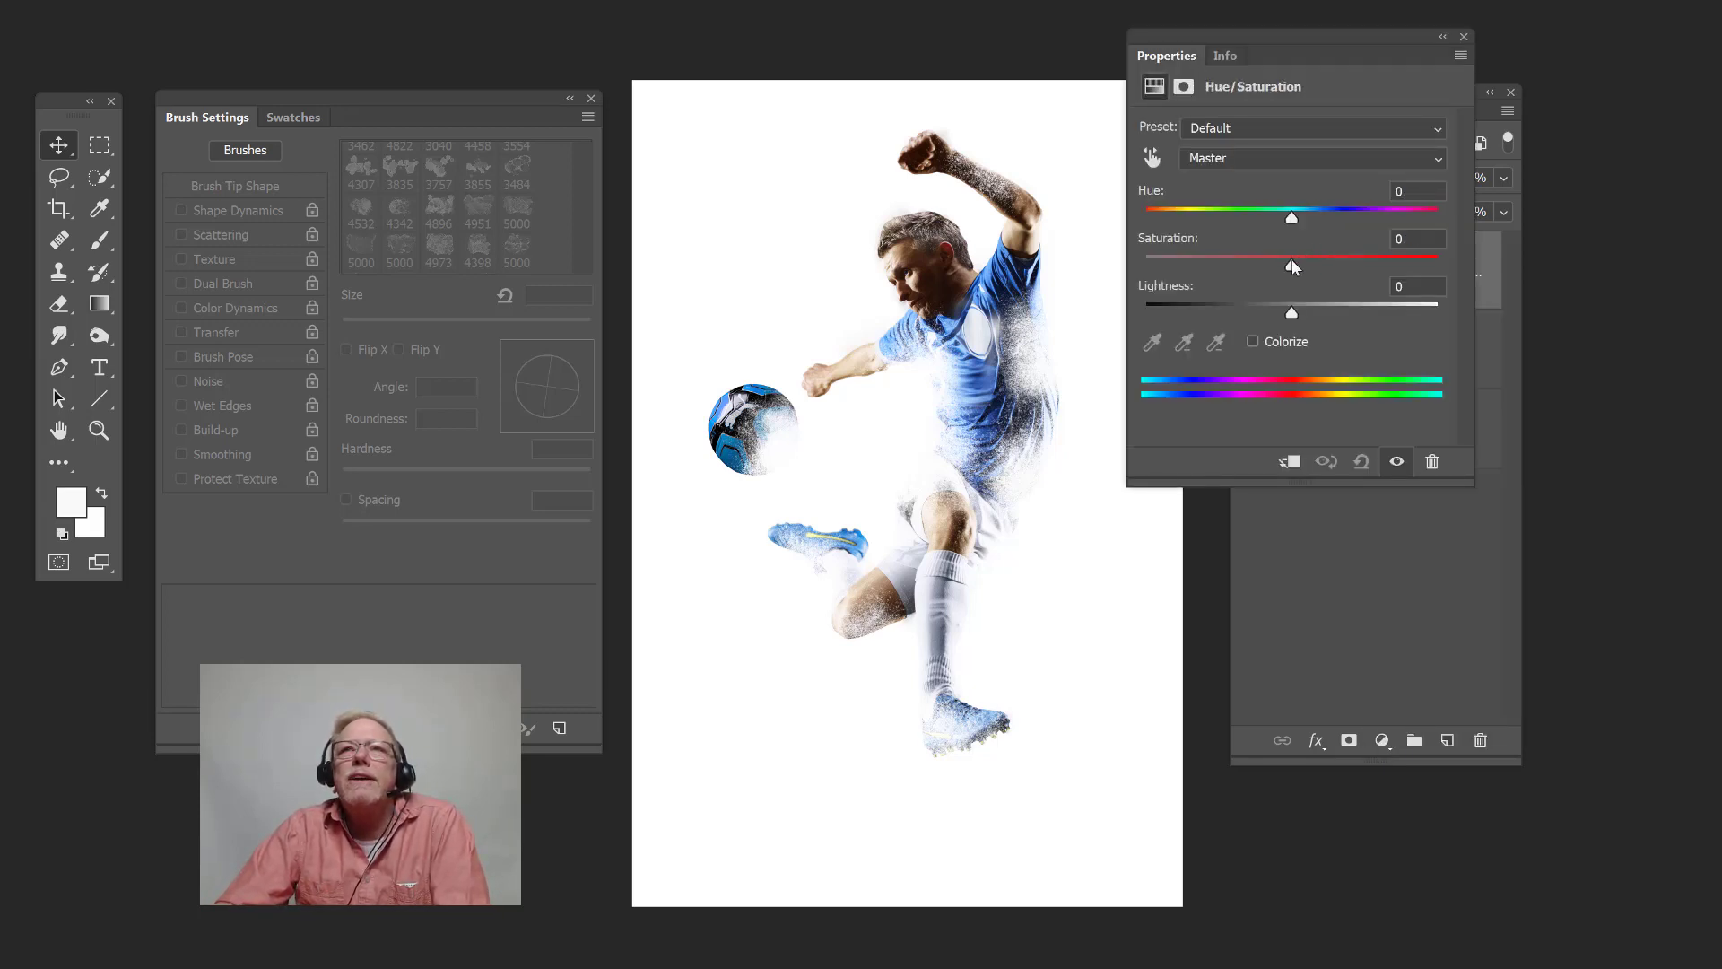
{"action": "left_click_drag", "start_coordinate": [1292, 266], "coordinate": [1371, 278]}
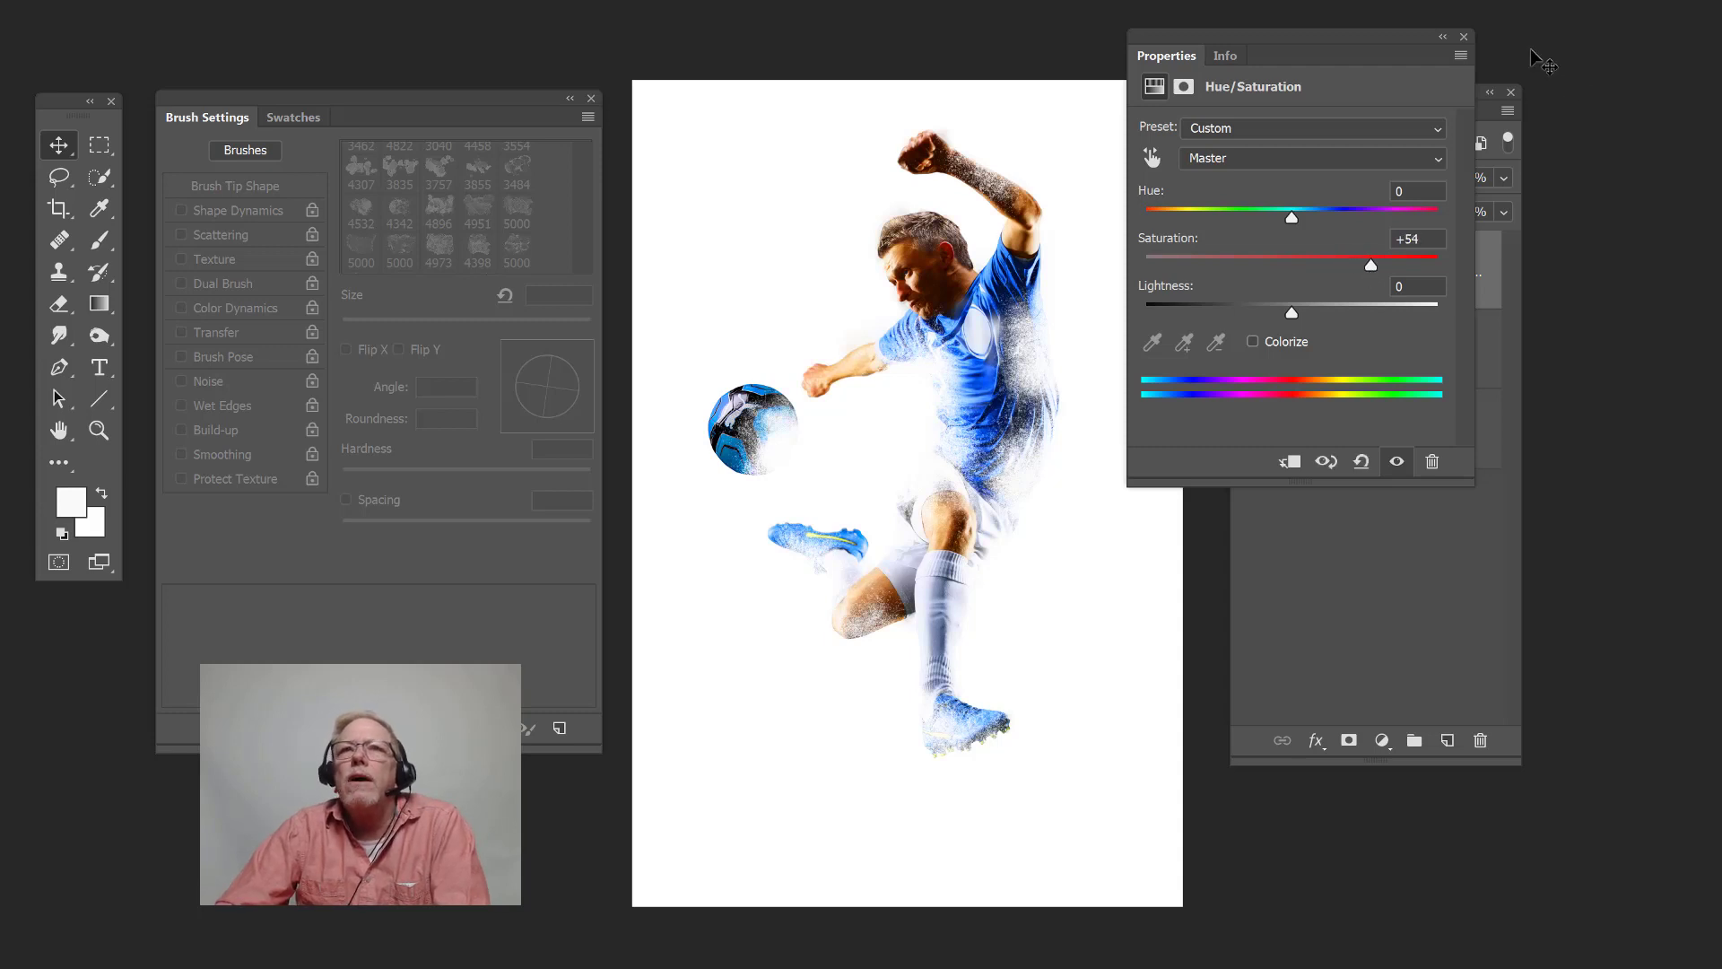
{"action": "left_click", "coordinate": [1463, 37]}
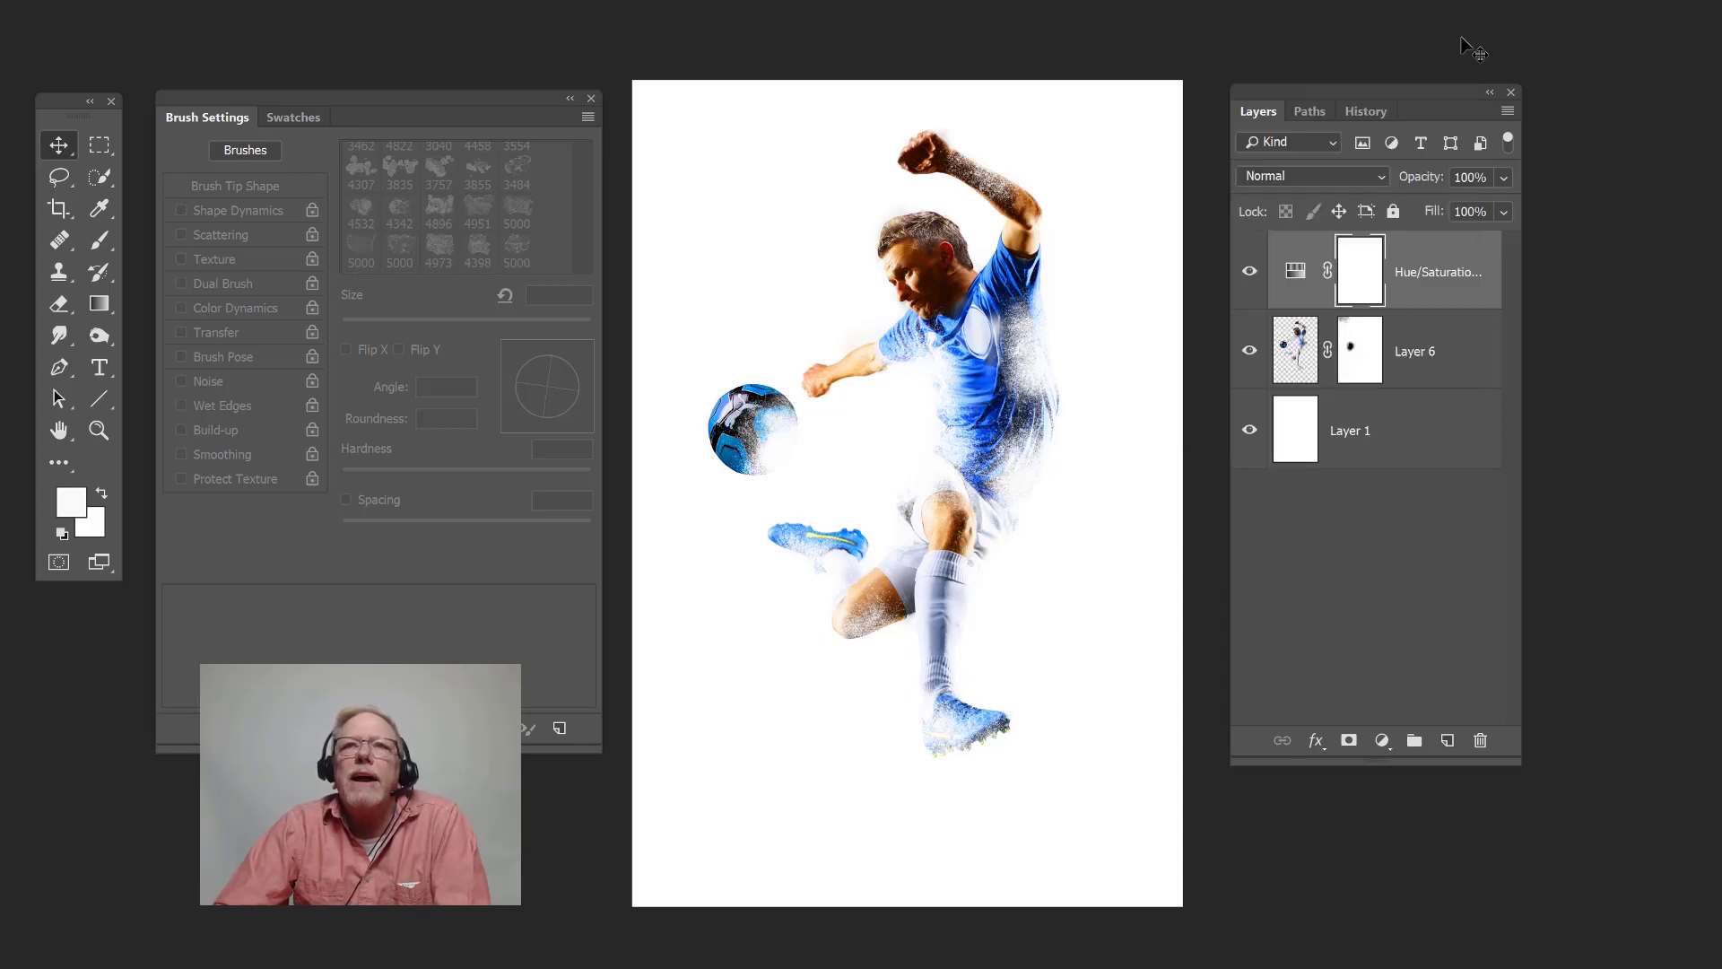
{"action": "left_click", "coordinate": [1336, 435]}
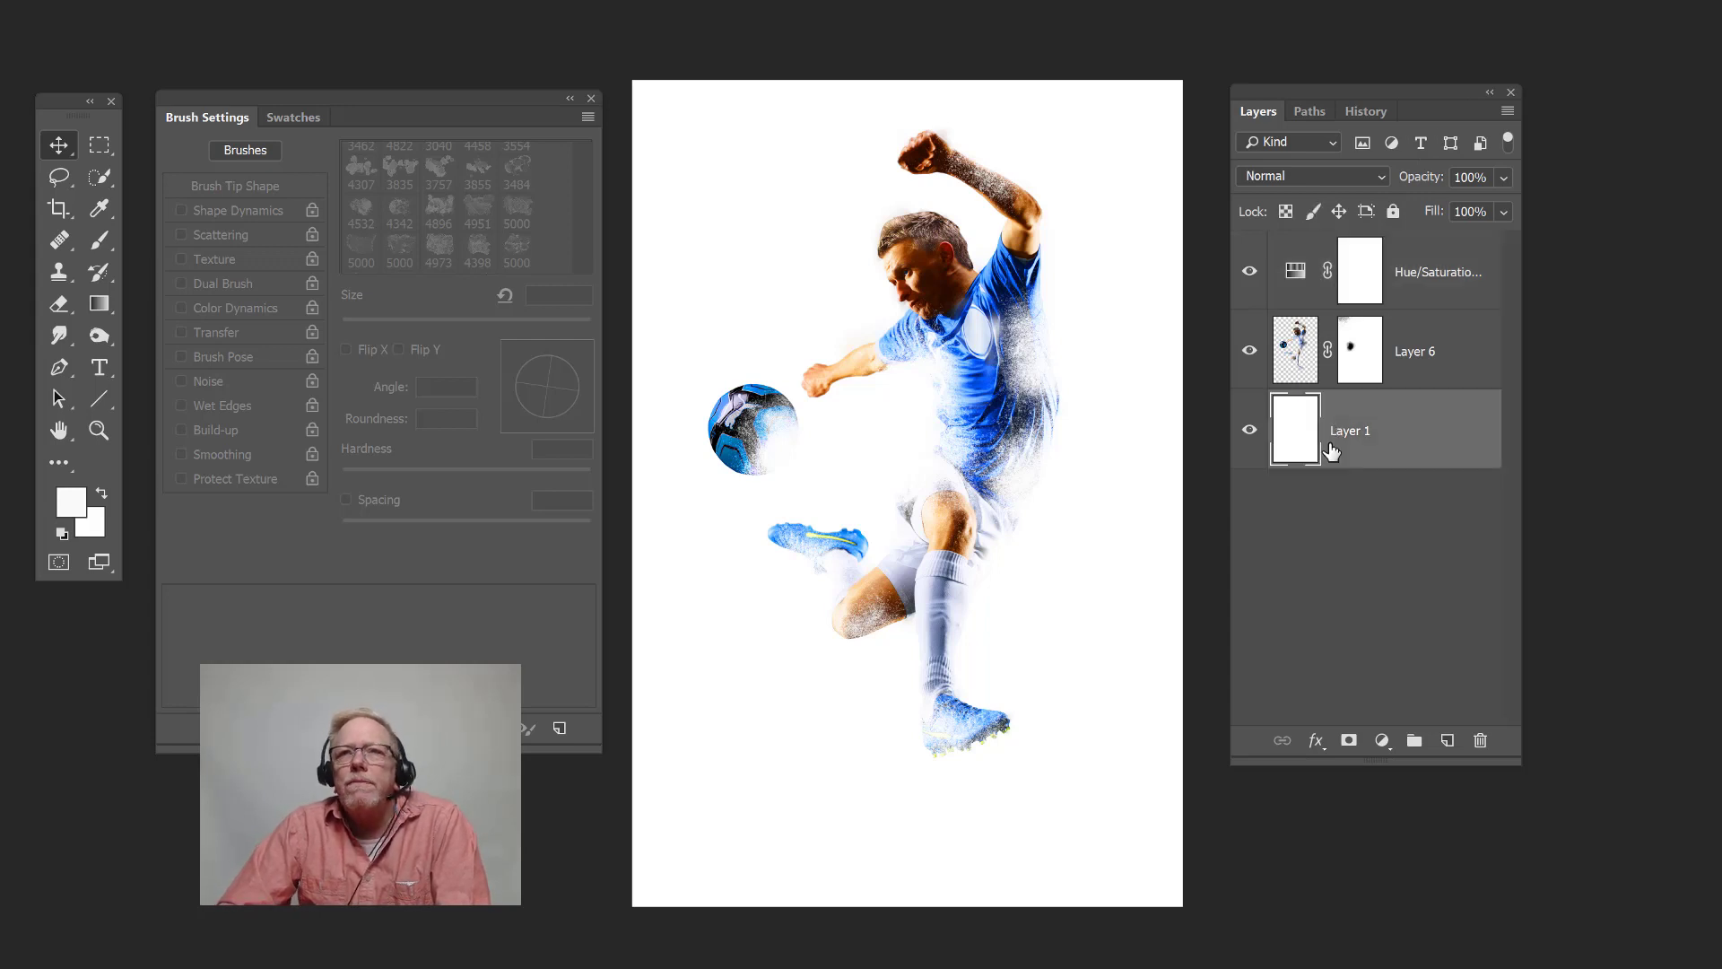
Step: Reset the colours to default black and white and add an empty Layer 7 above Layer 1
{"action": "key", "text": "d"}
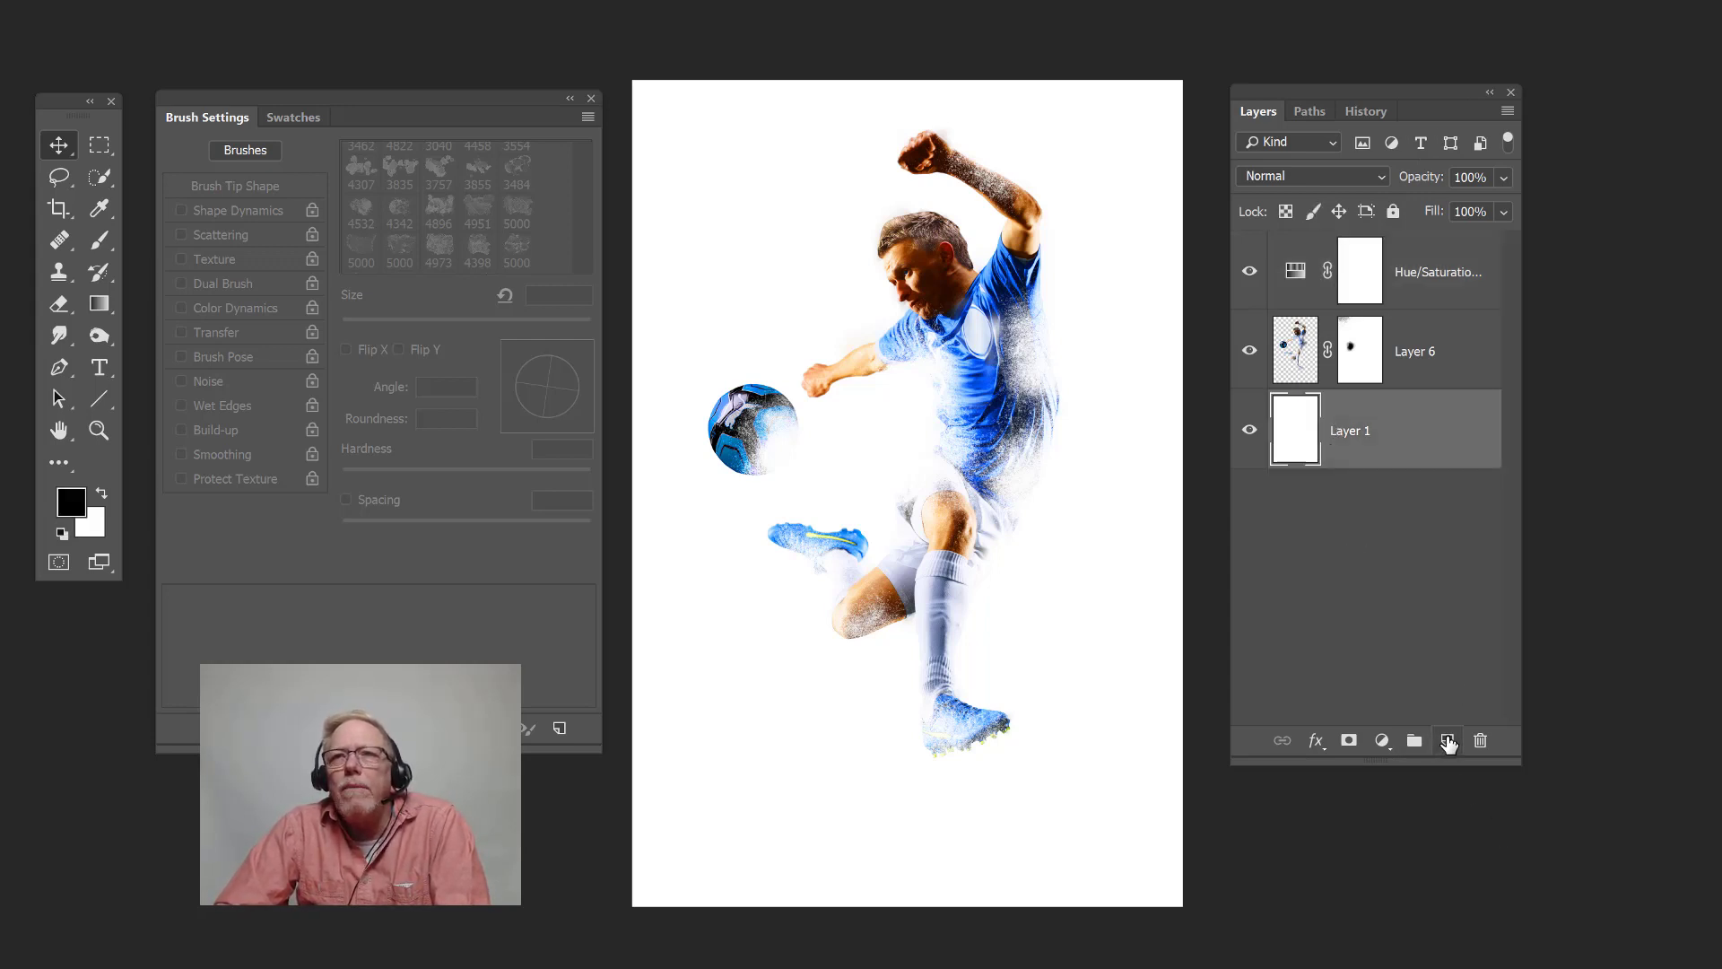
{"action": "left_click", "coordinate": [1448, 741]}
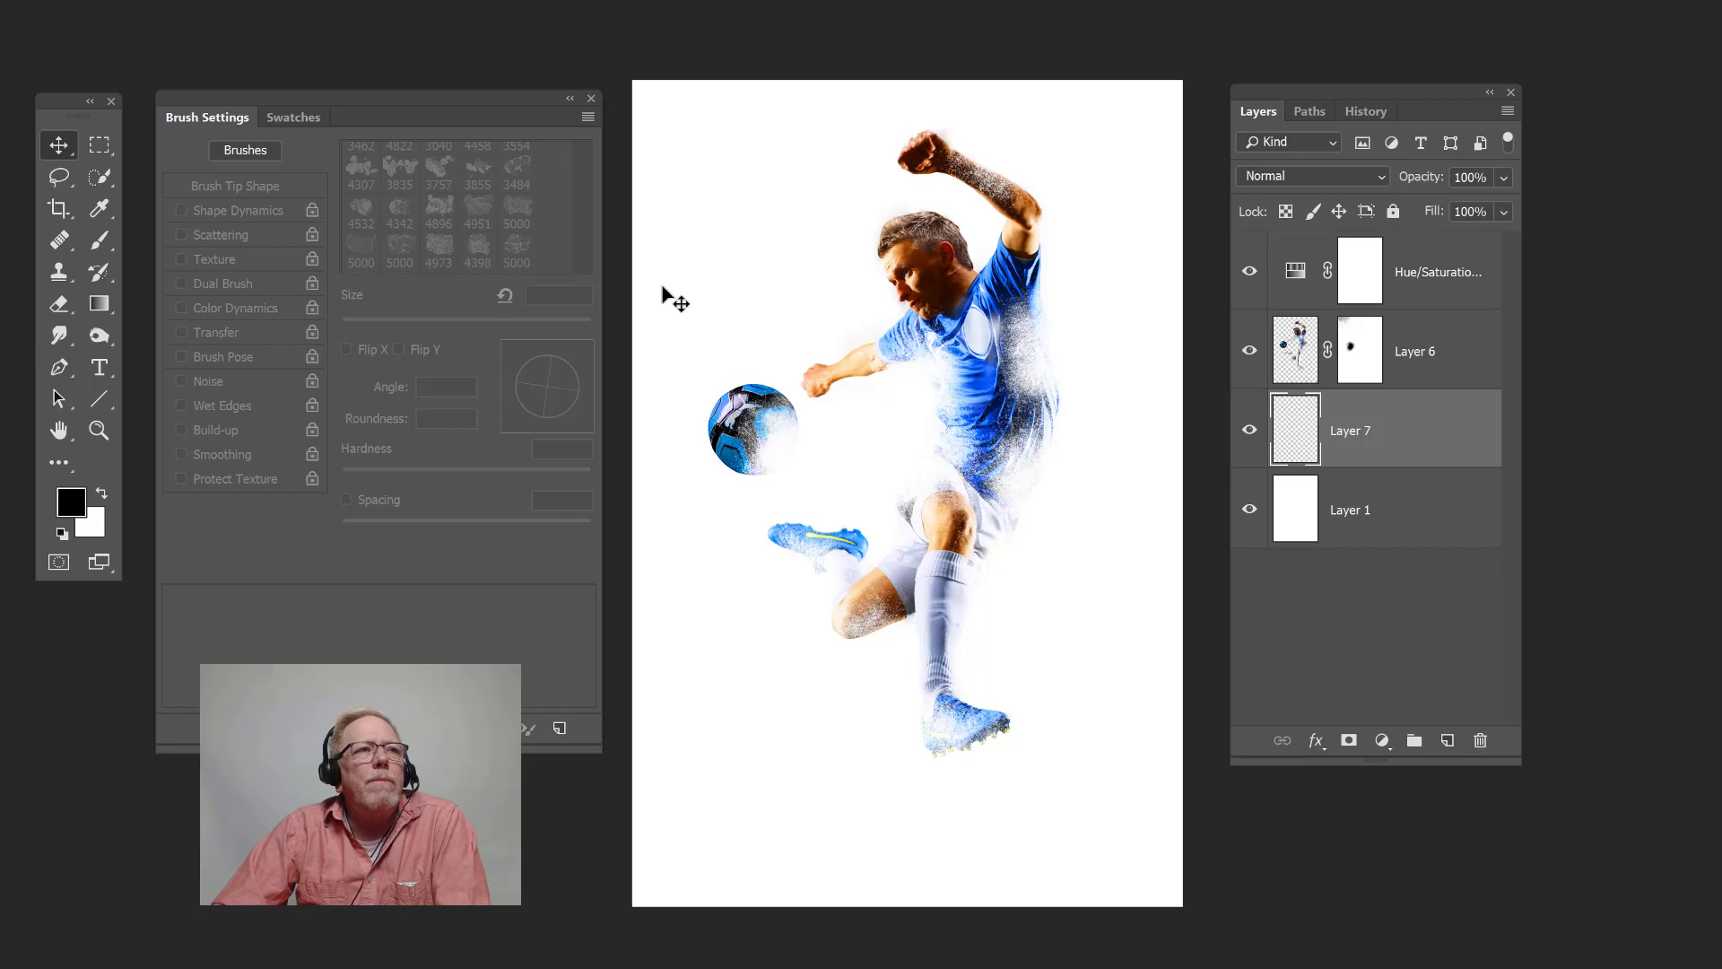
{"action": "left_click", "coordinate": [99, 240]}
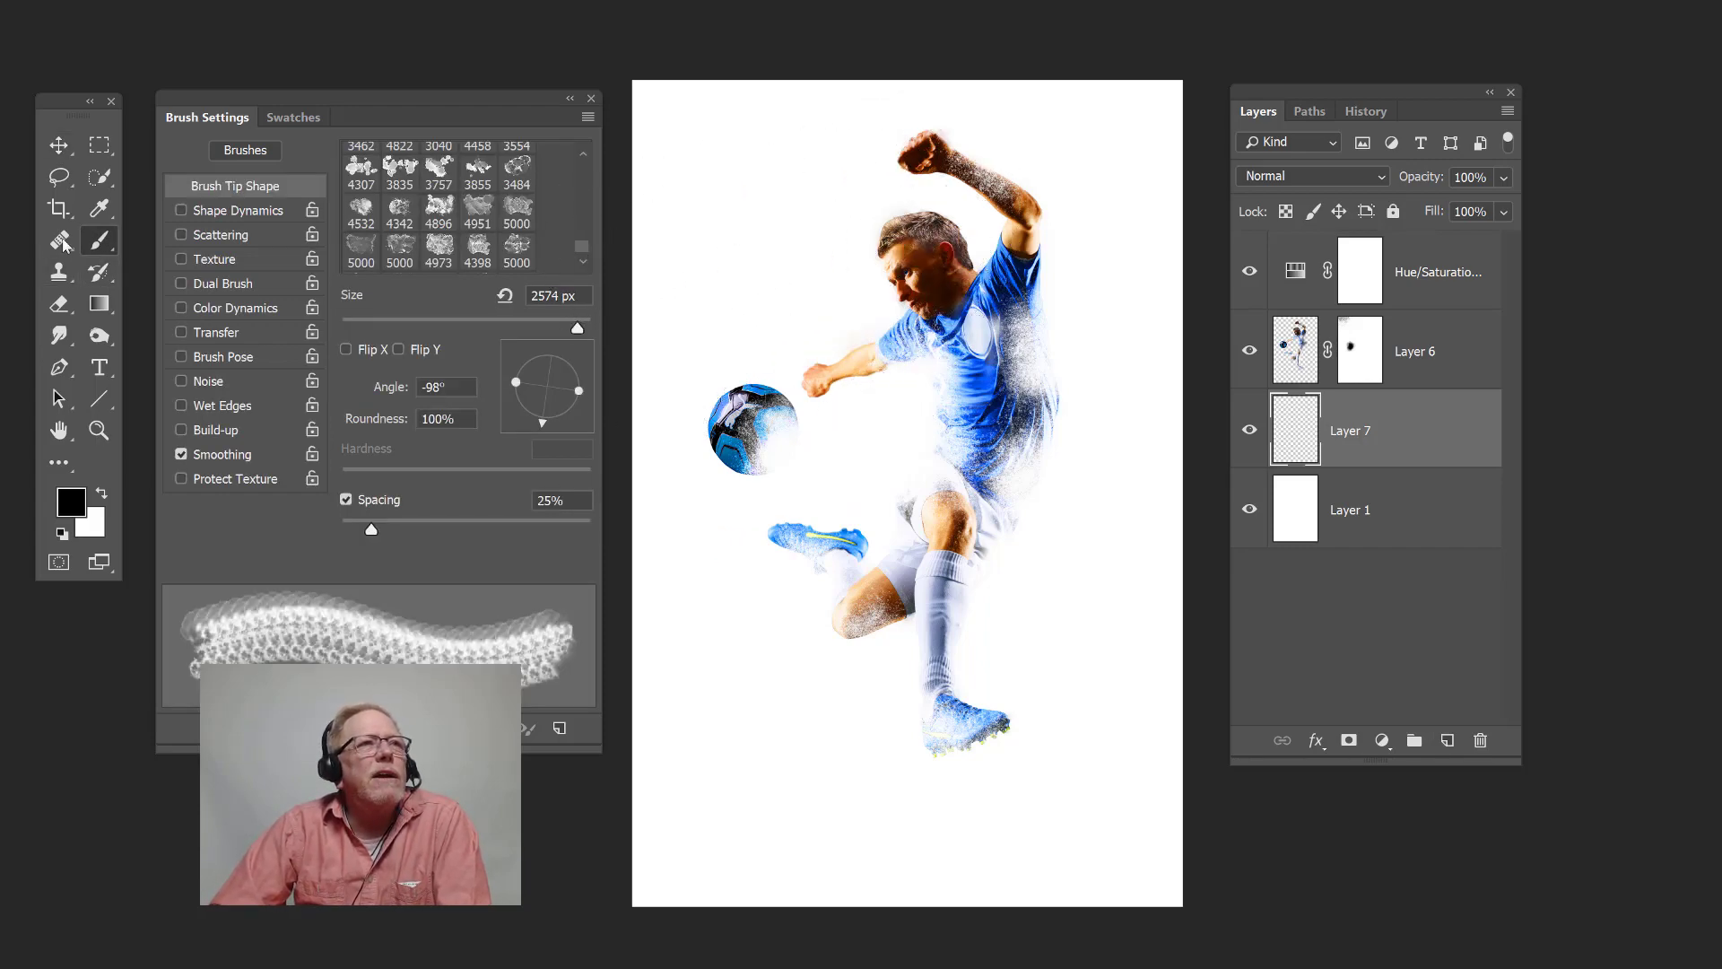
Step: Enable Shape Dynamics with 61% size jitter and 61% angle jitter, keeping Flip X Jitter on
{"action": "left_click", "coordinate": [238, 211]}
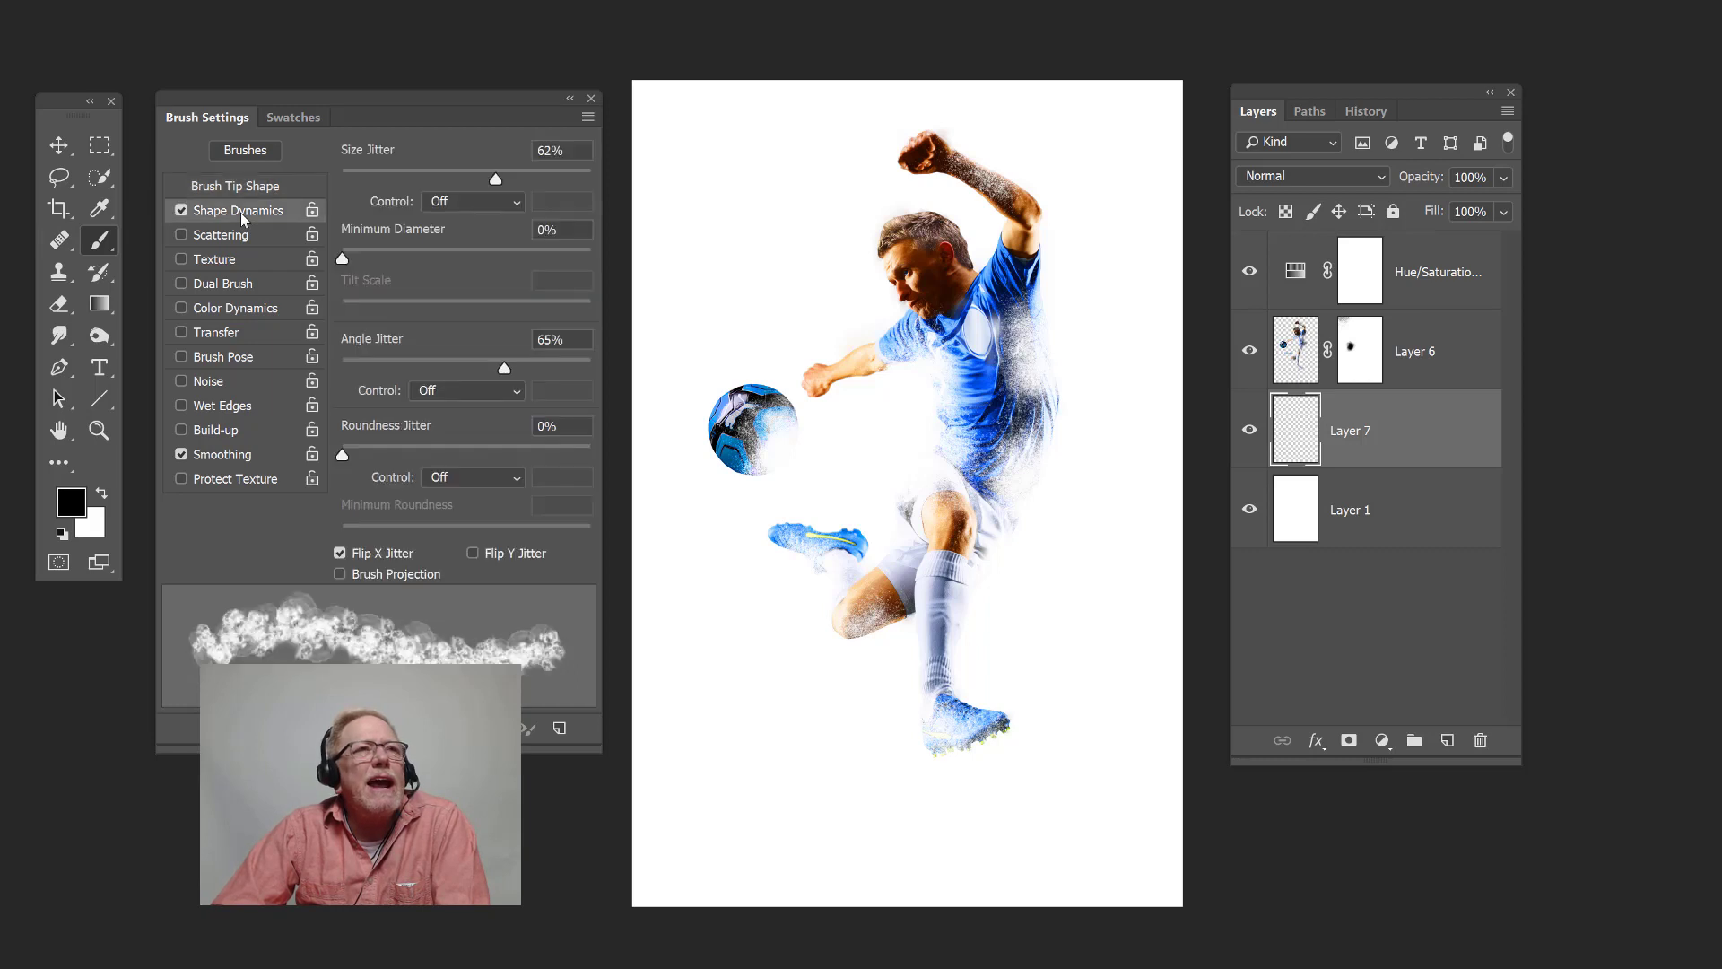
{"action": "left_click", "coordinate": [345, 172]}
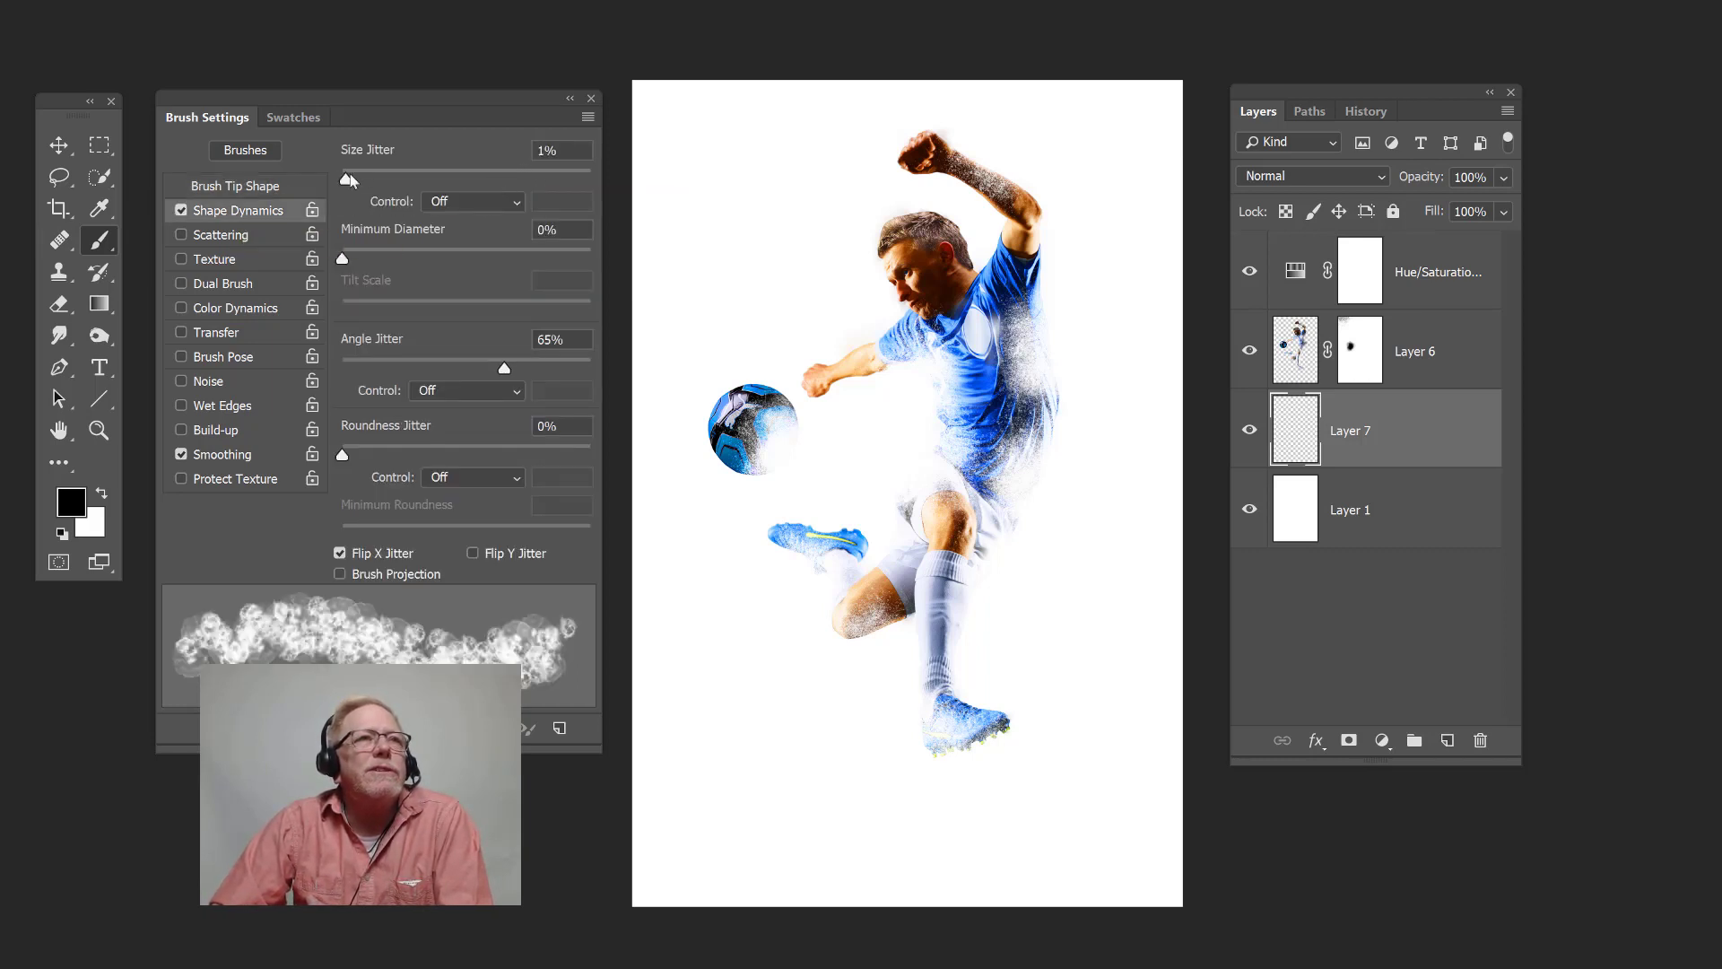
{"action": "left_click_drag", "start_coordinate": [347, 180], "coordinate": [496, 187]}
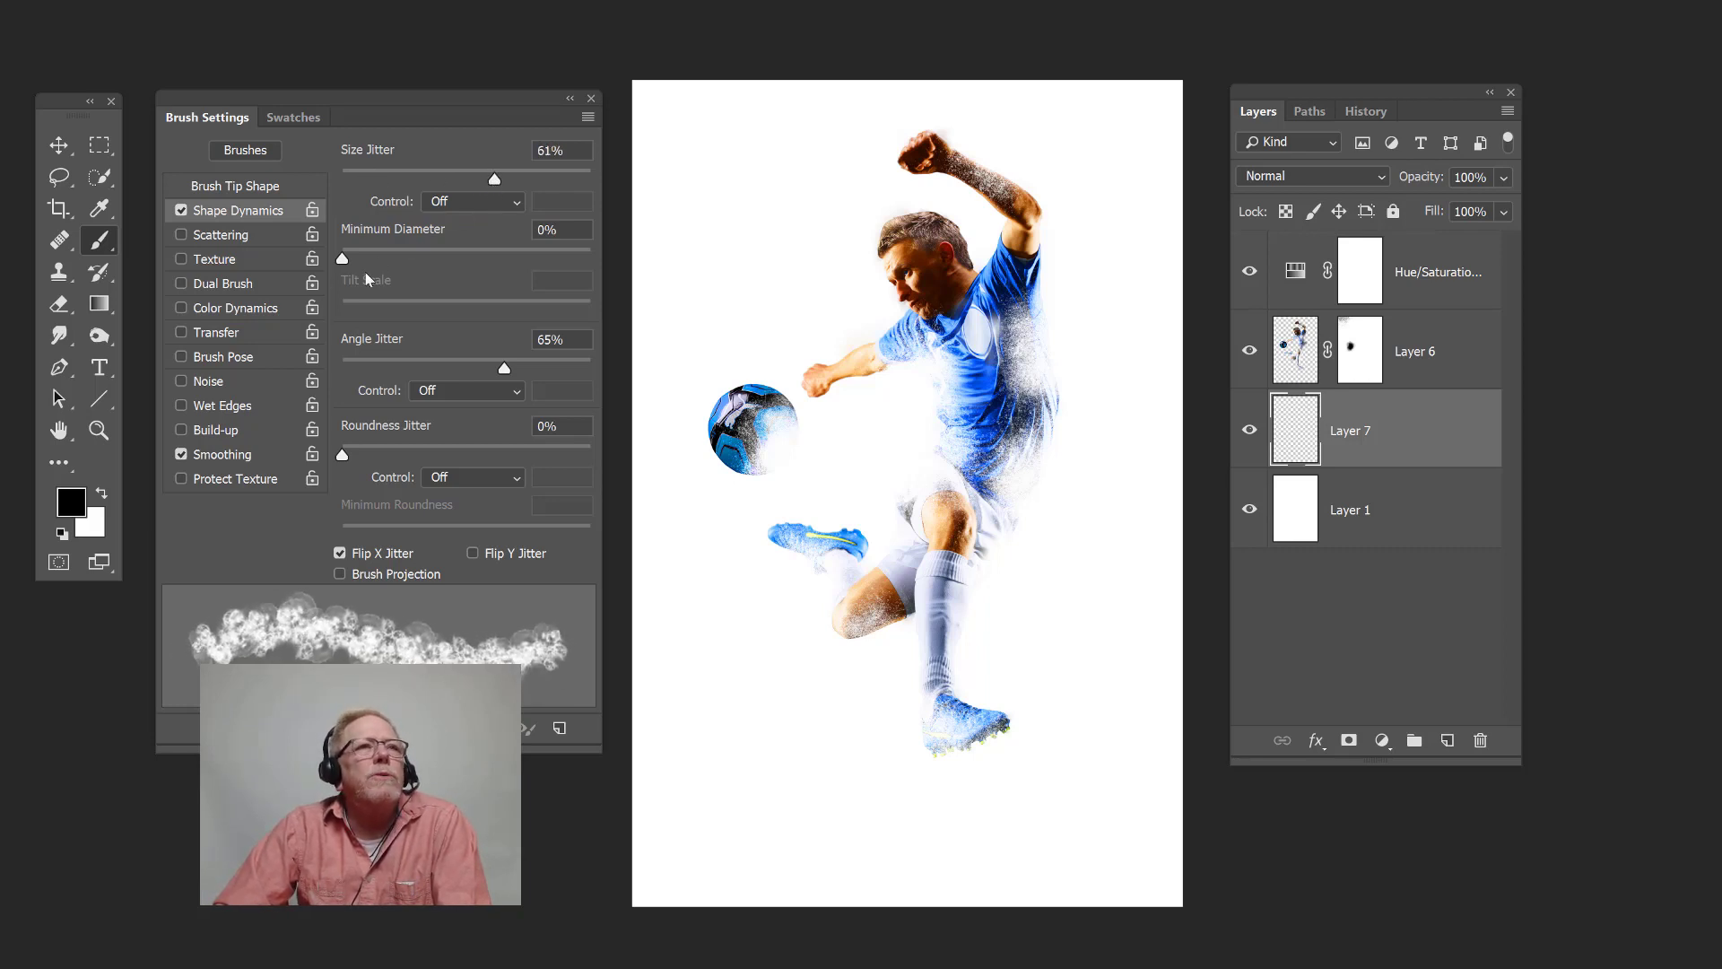
{"action": "left_click", "coordinate": [354, 366]}
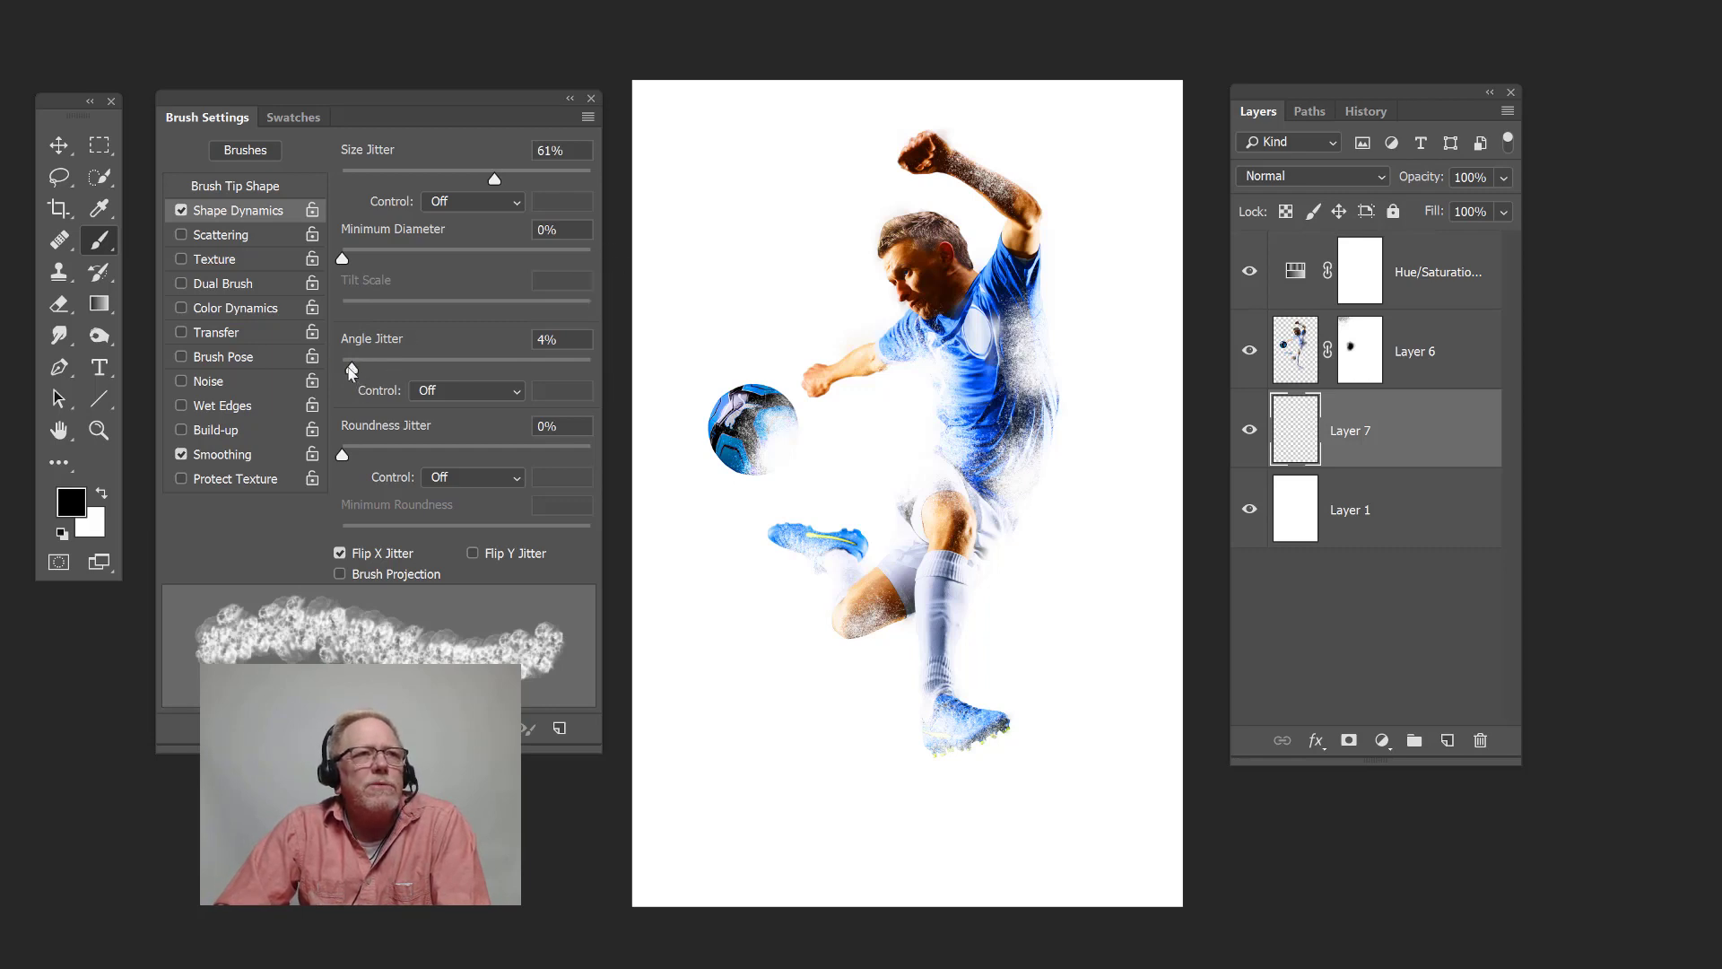
{"action": "left_click_drag", "start_coordinate": [349, 371], "coordinate": [494, 376]}
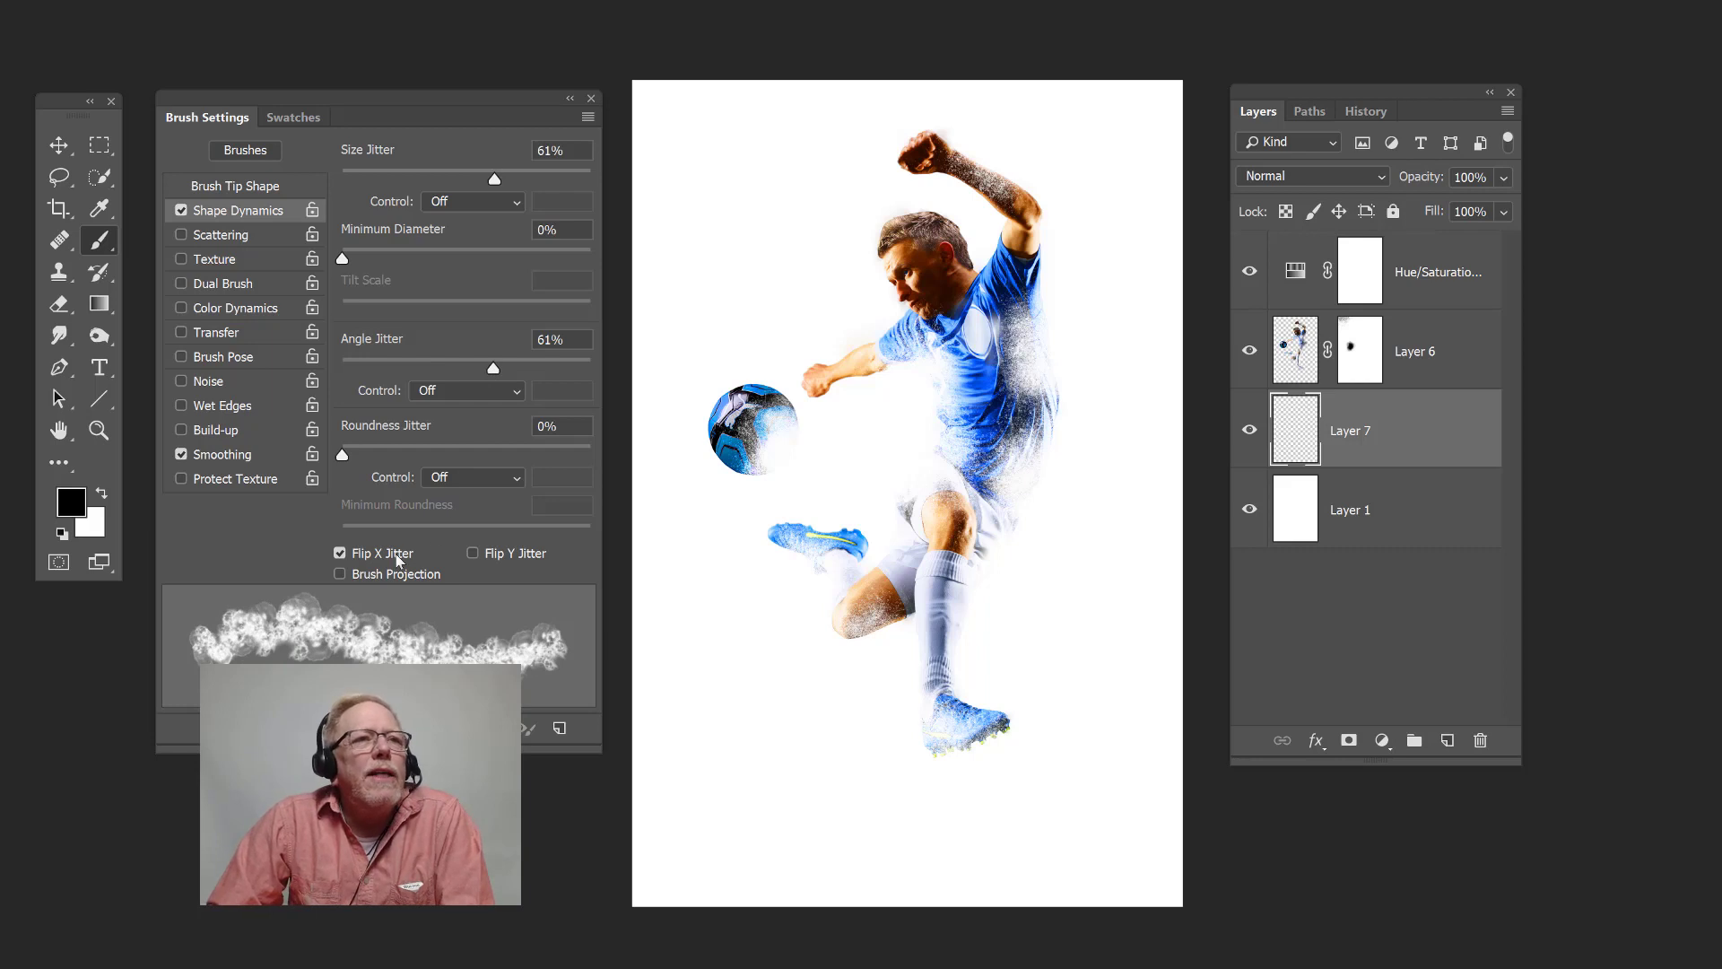
{"action": "left_click", "coordinate": [340, 553]}
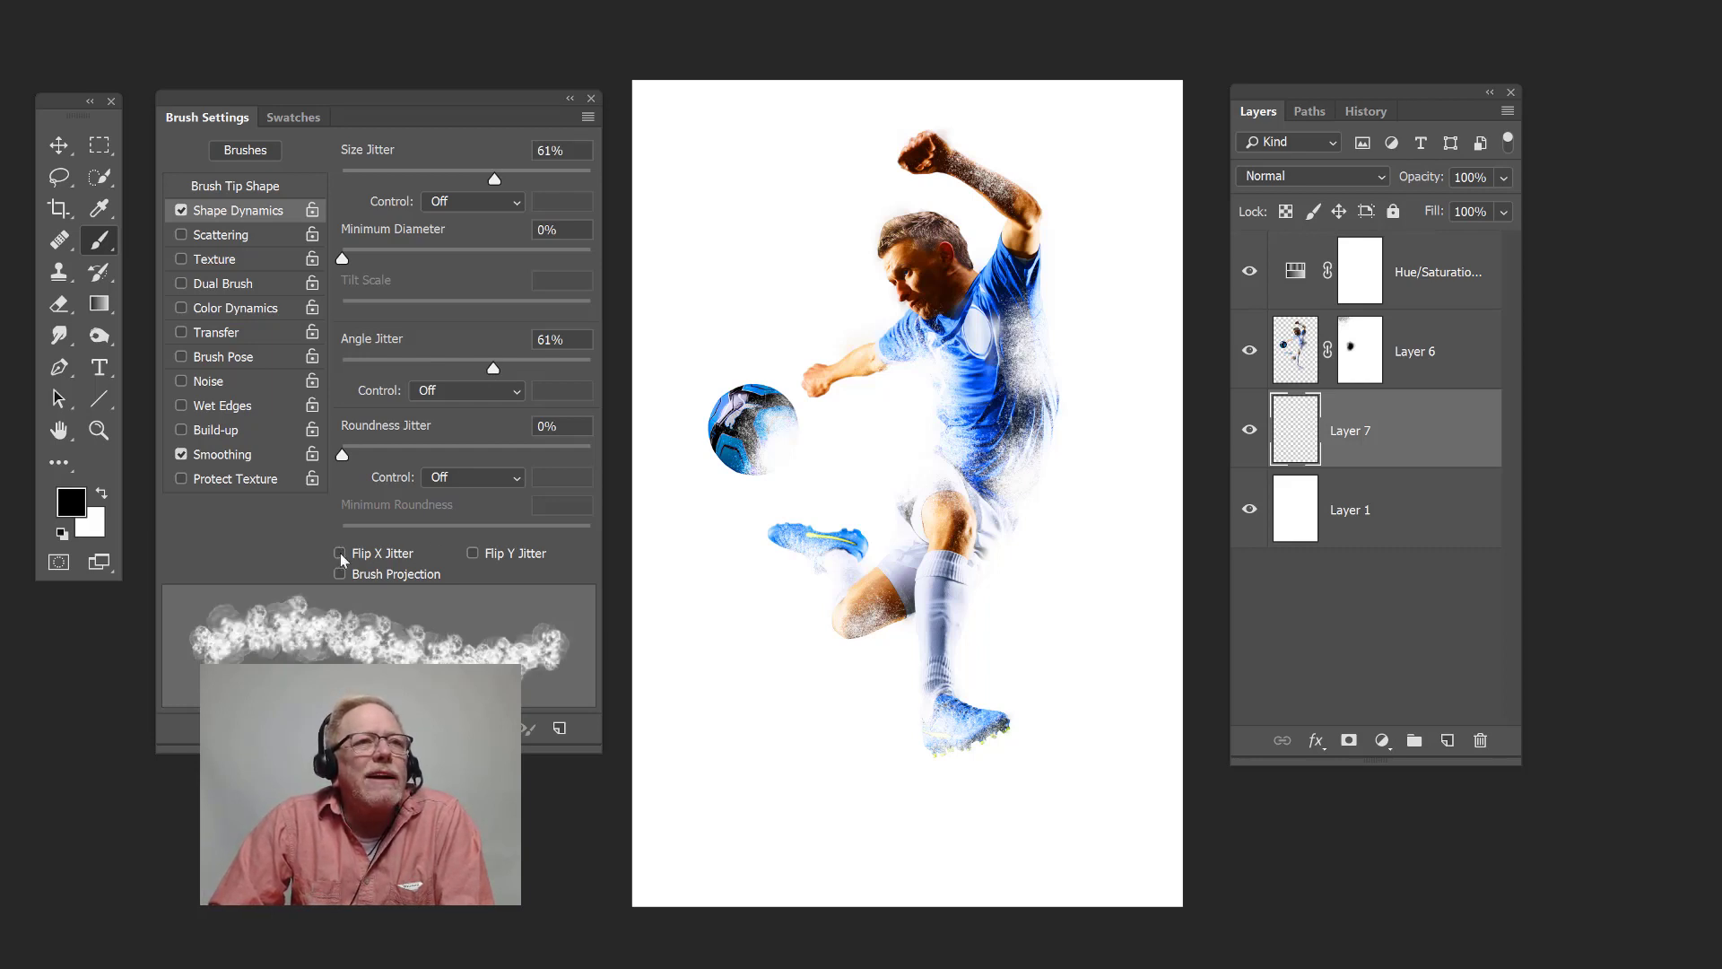
{"action": "left_click", "coordinate": [340, 554]}
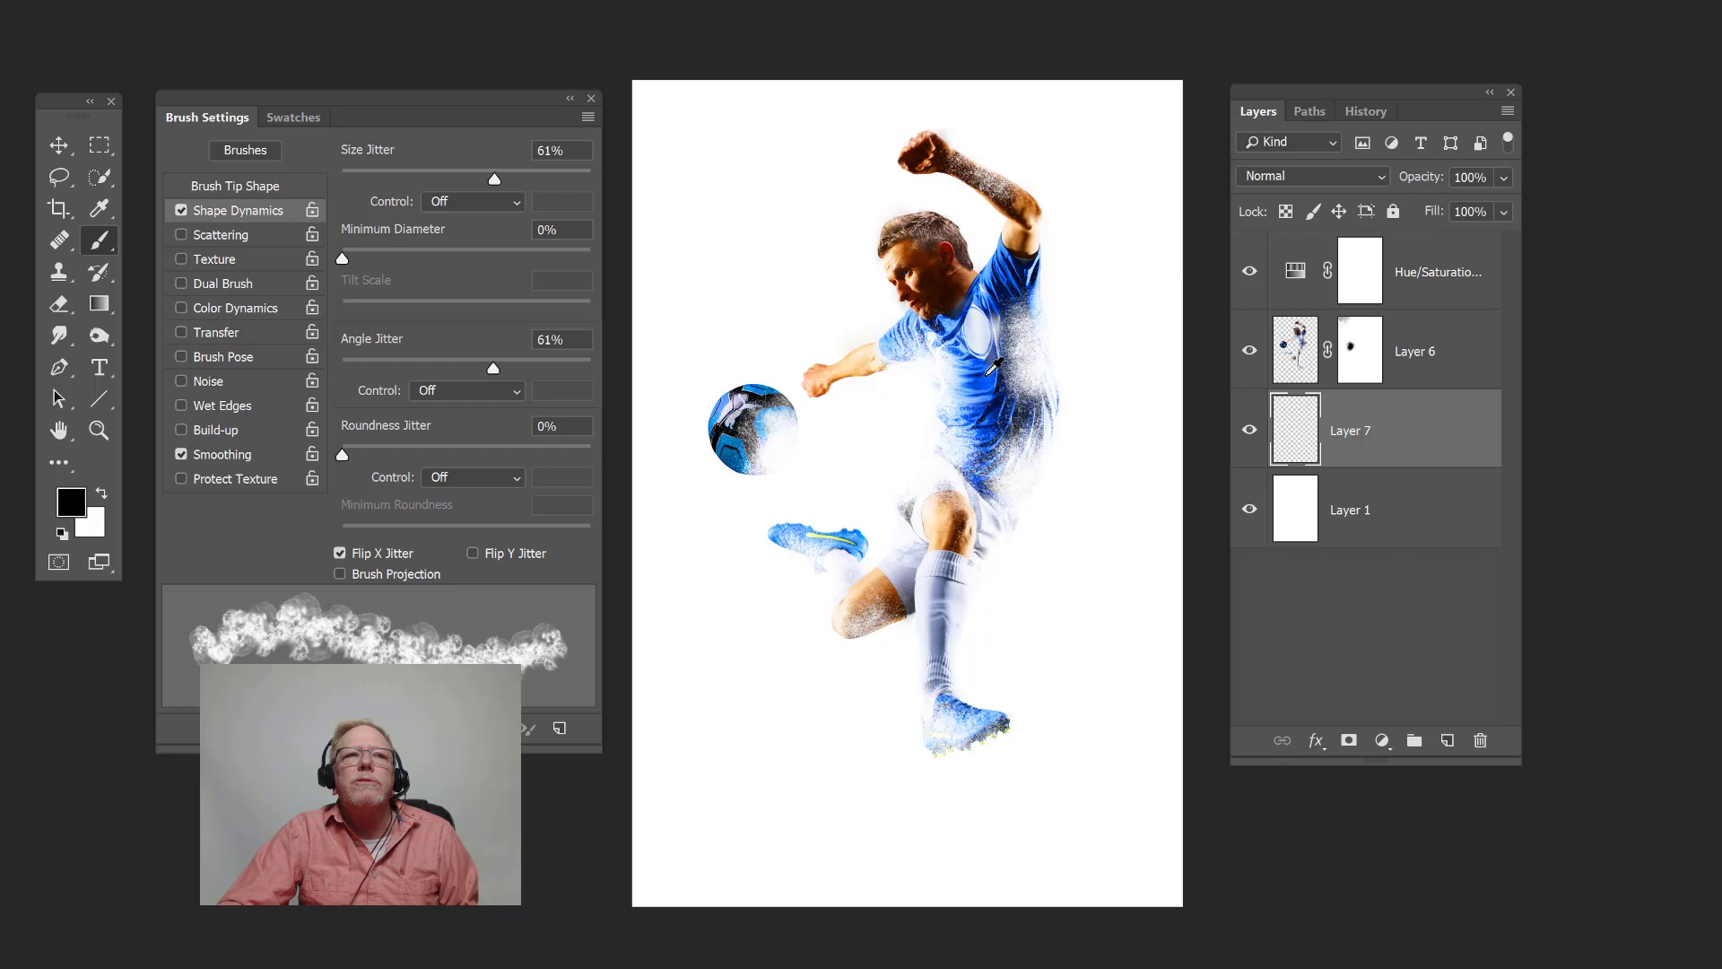
Step: Sample the shirt's blue, then make the foreground colour bright yellow fede06
{"action": "left_click", "coordinate": [992, 368], "text": "alt"}
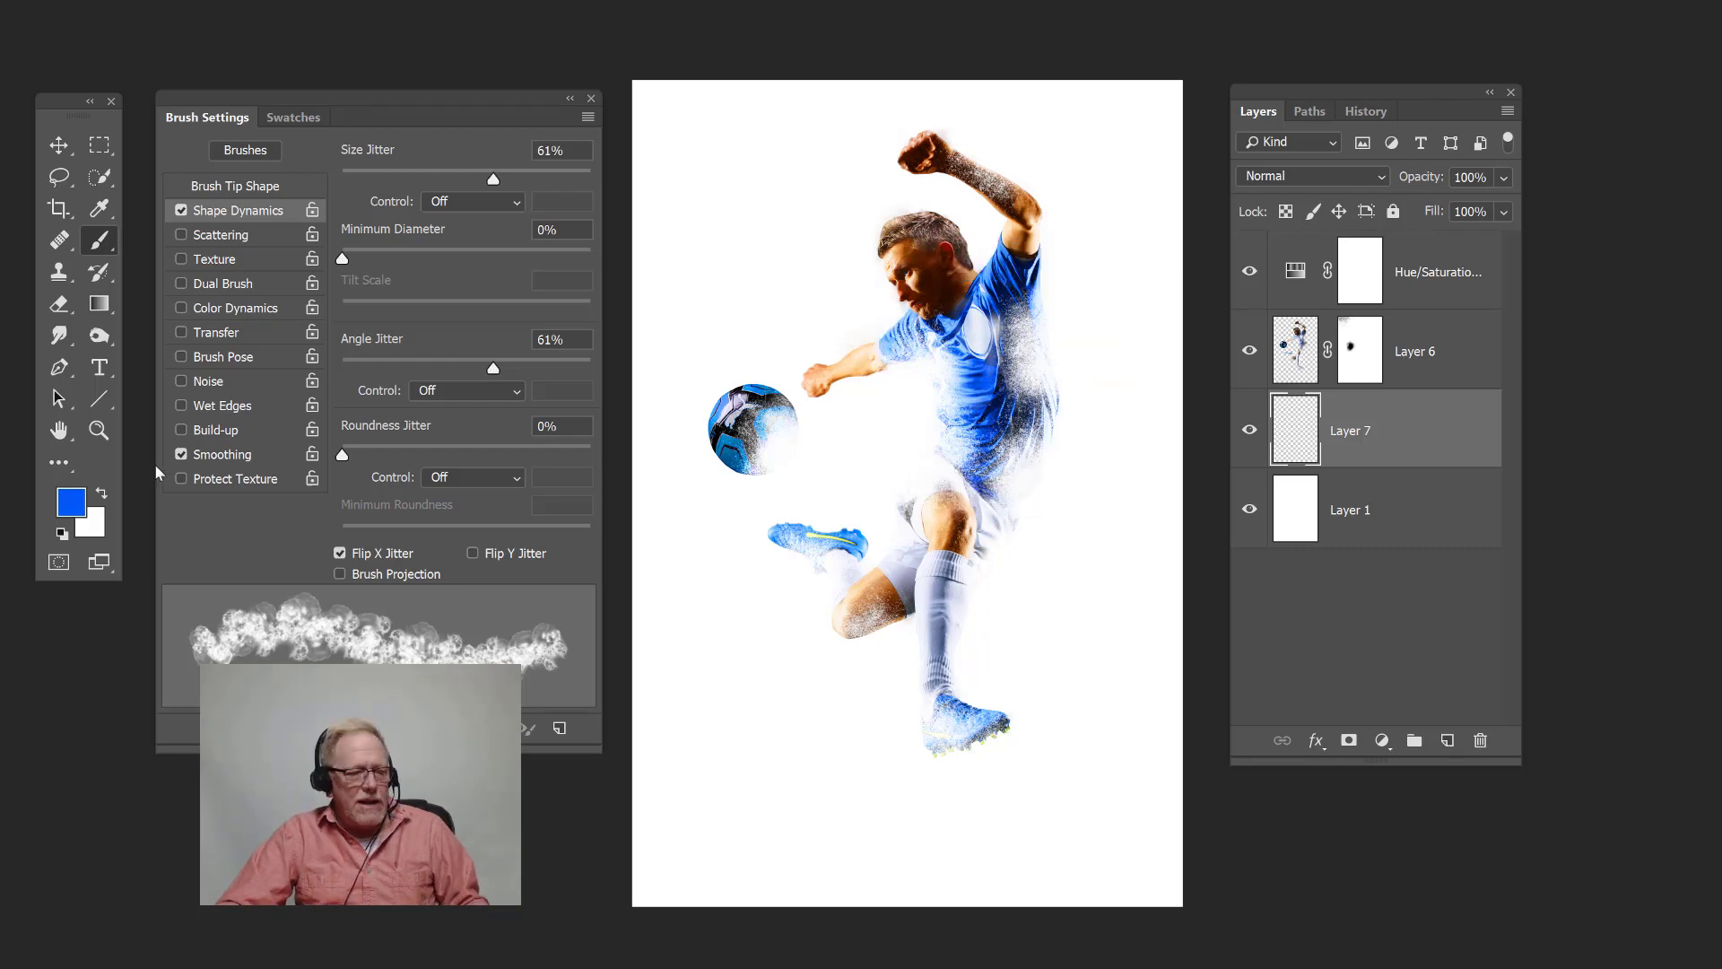
{"action": "key", "text": "x"}
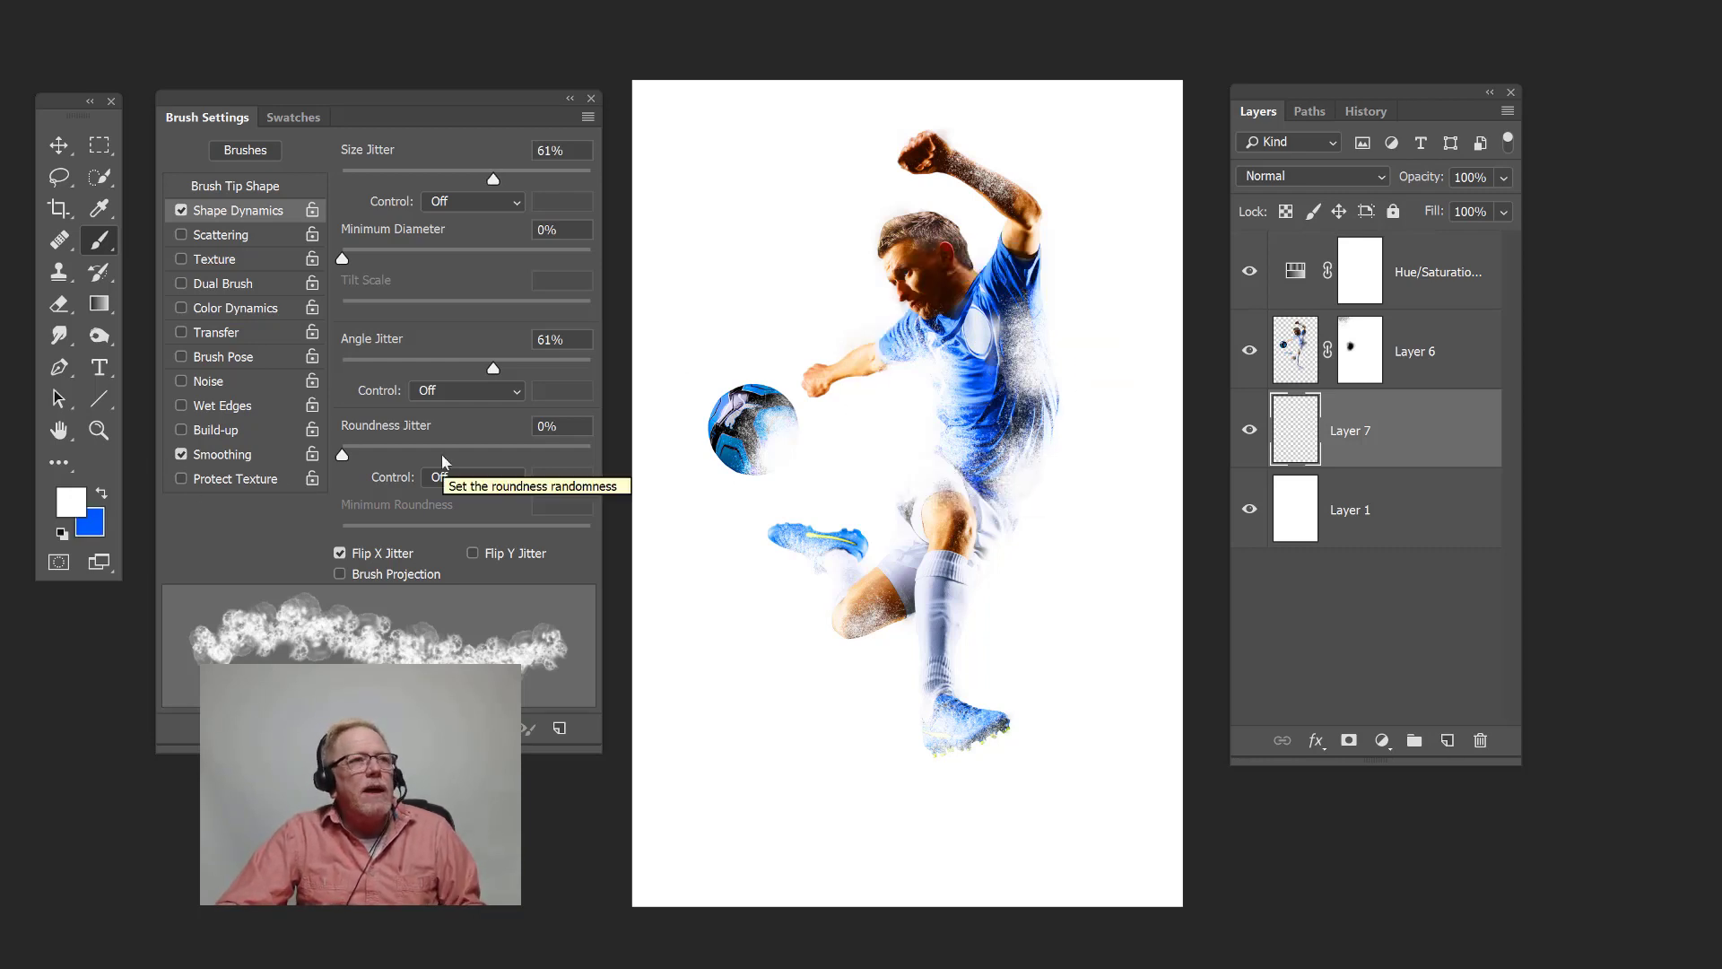
{"action": "left_click", "coordinate": [74, 509]}
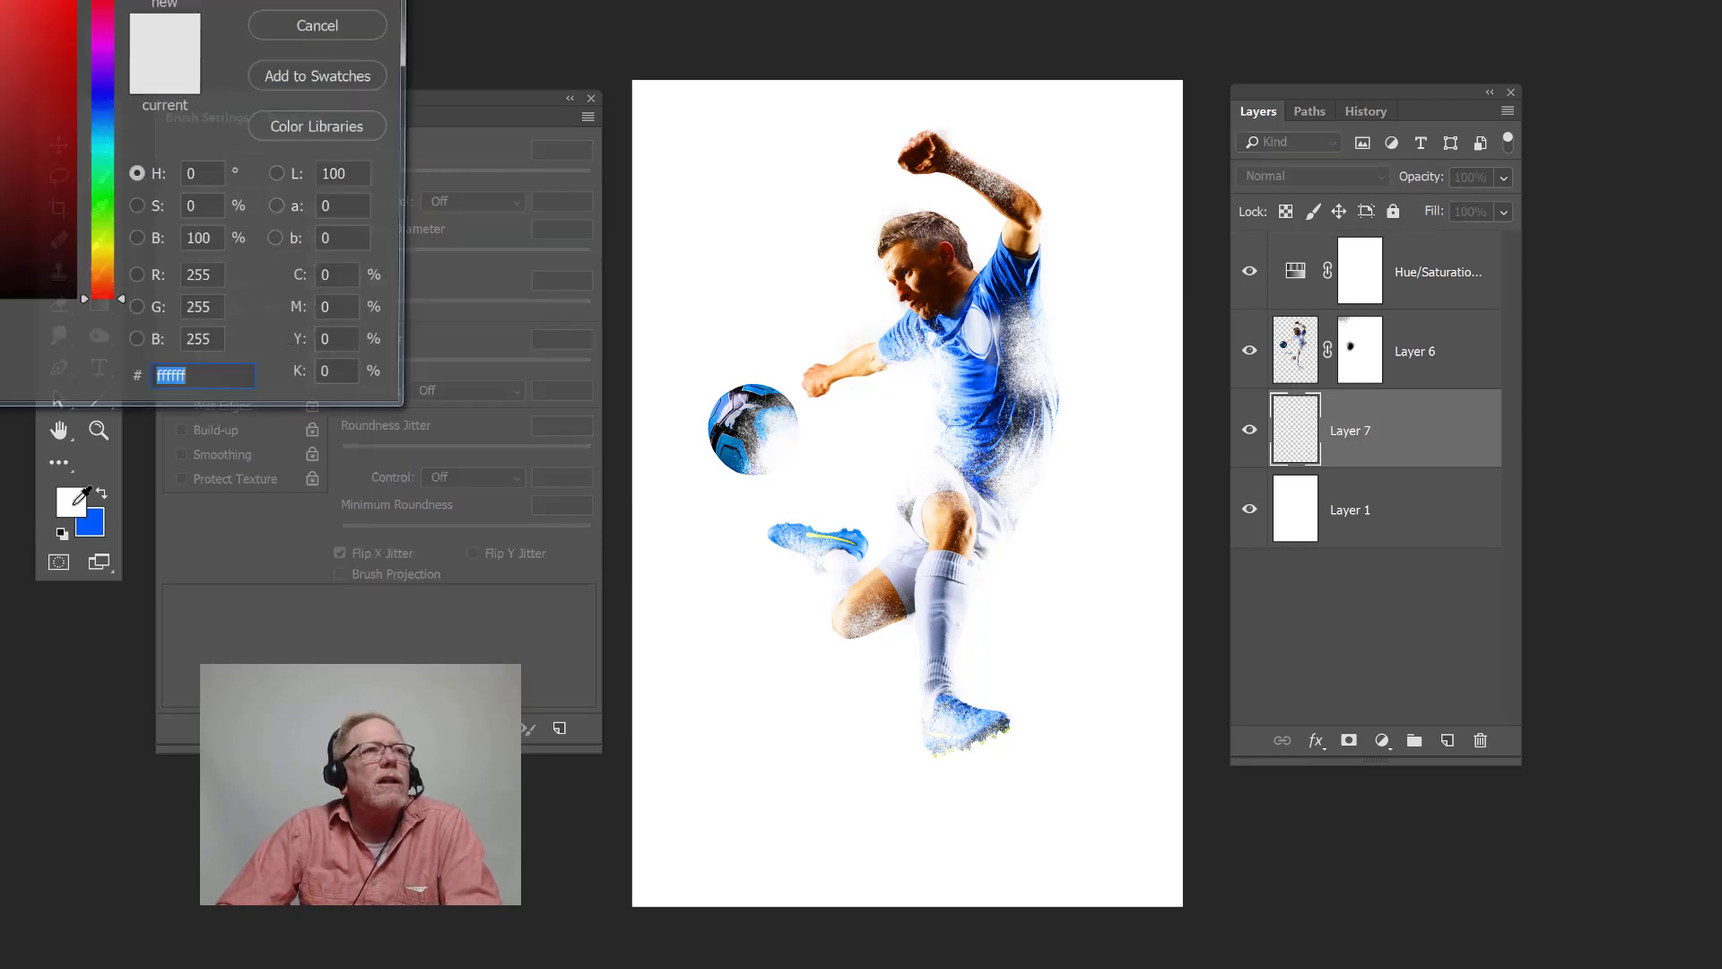
{"action": "left_click", "coordinate": [109, 260]}
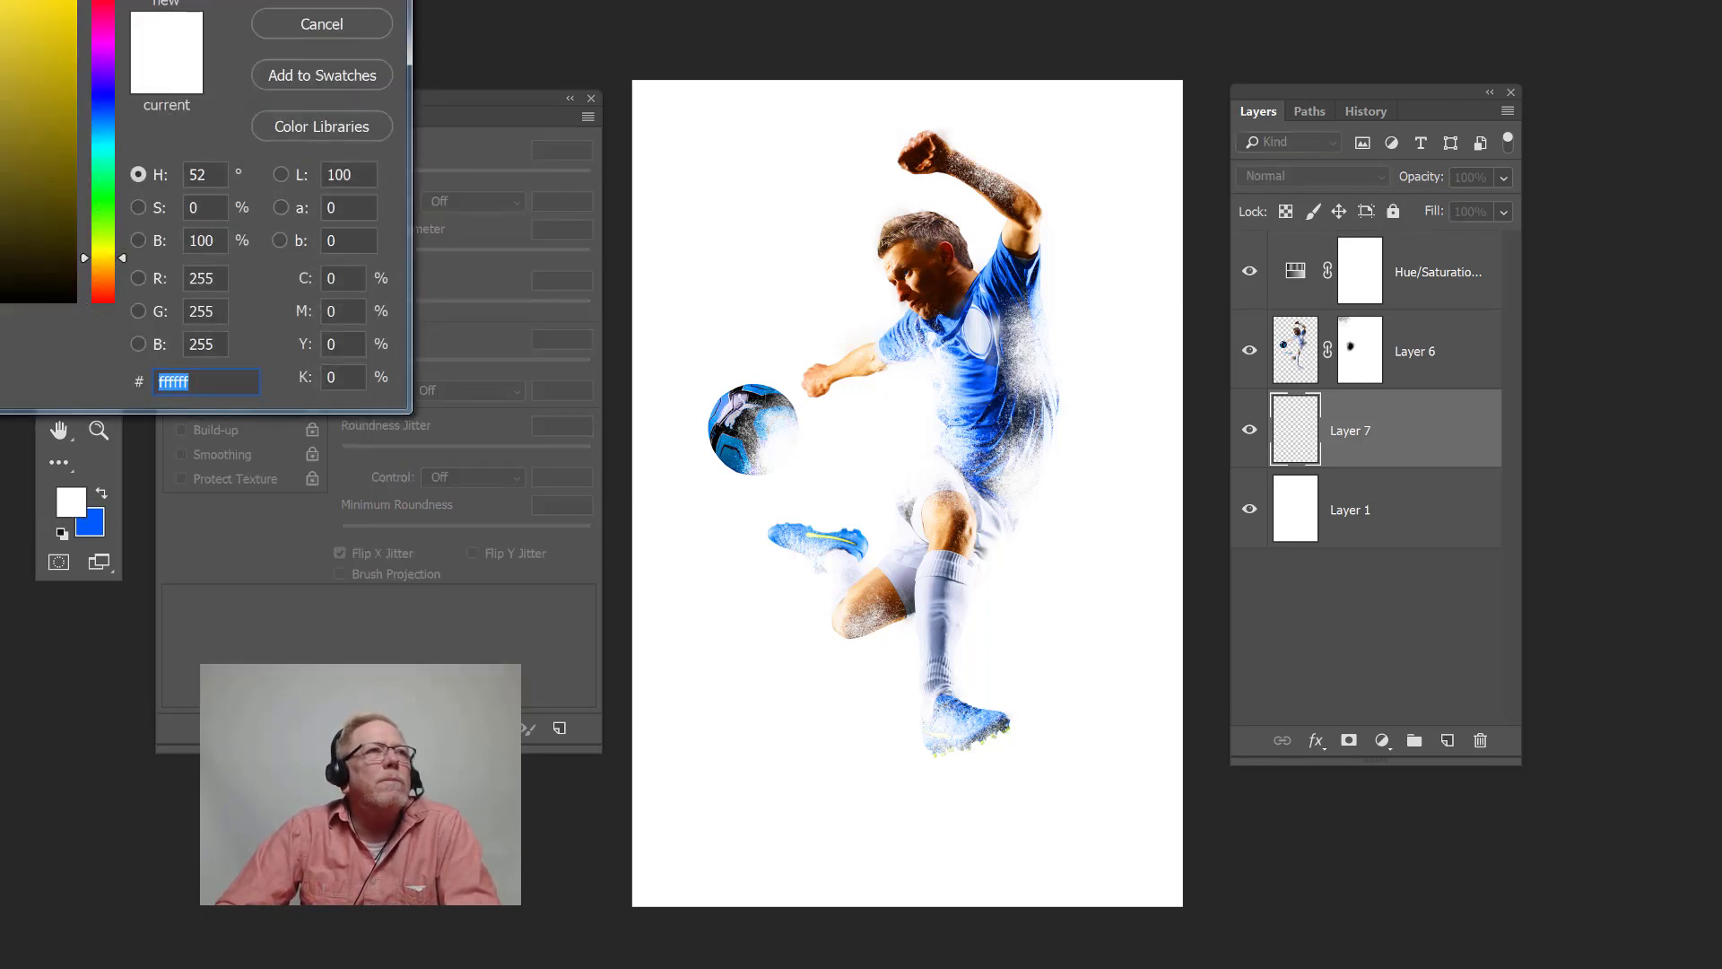
{"action": "type", "text": "fede06"}
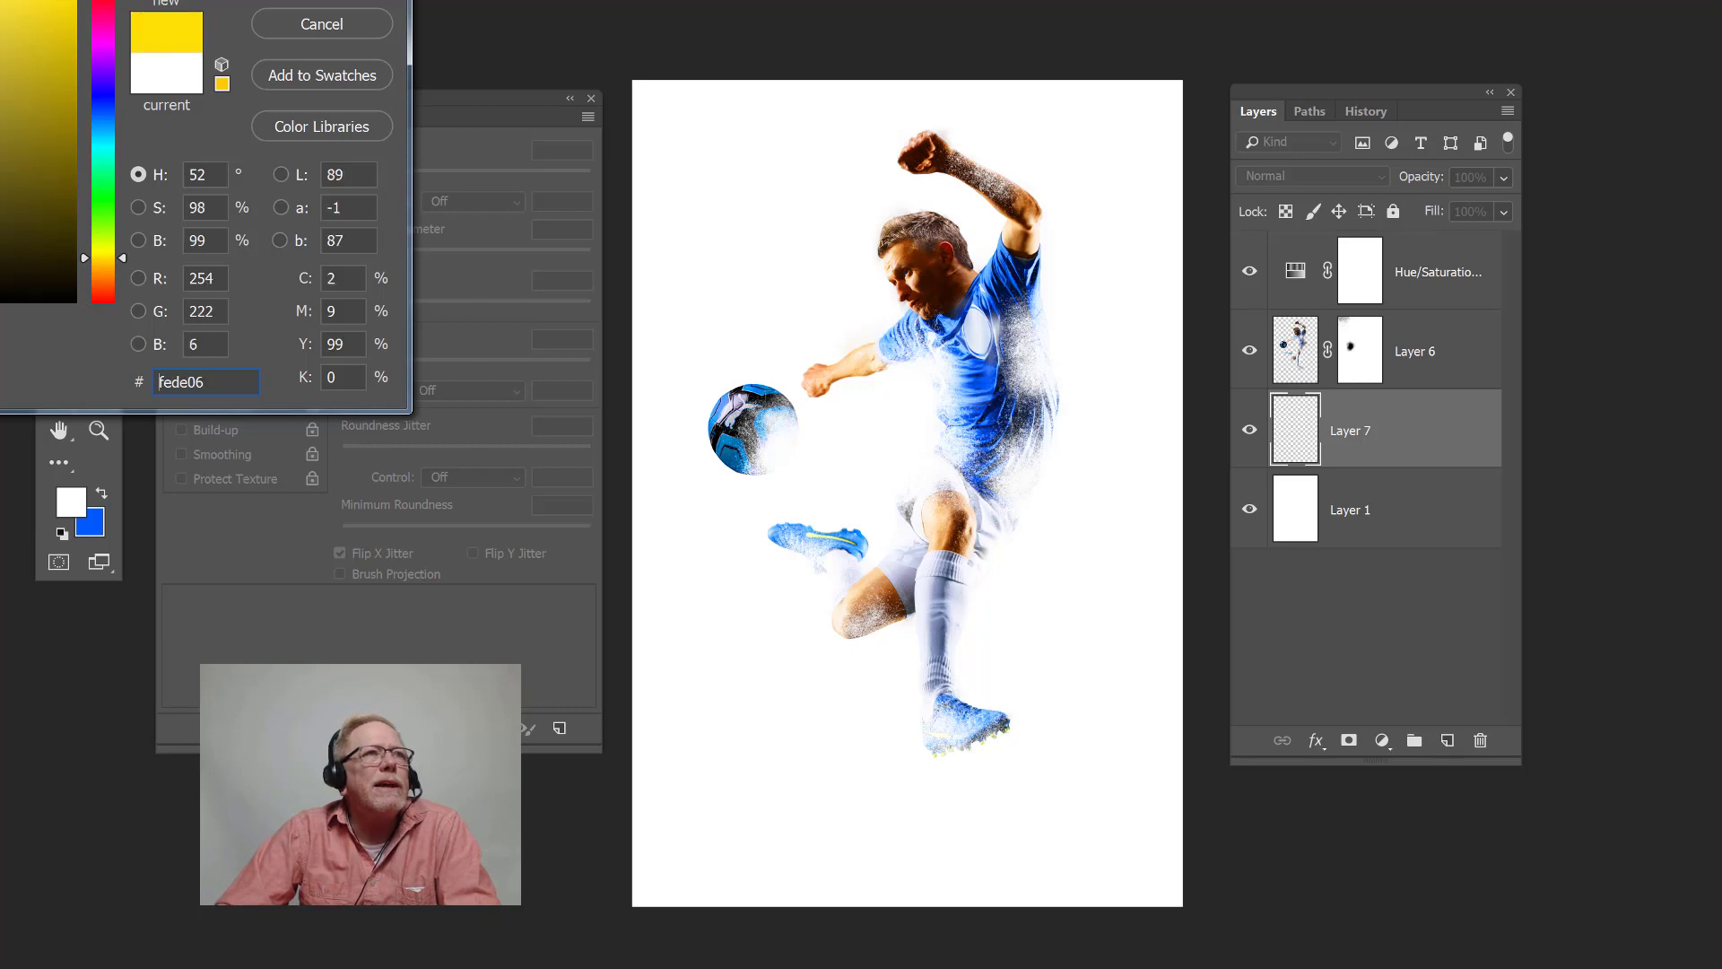
{"action": "key", "text": "Return"}
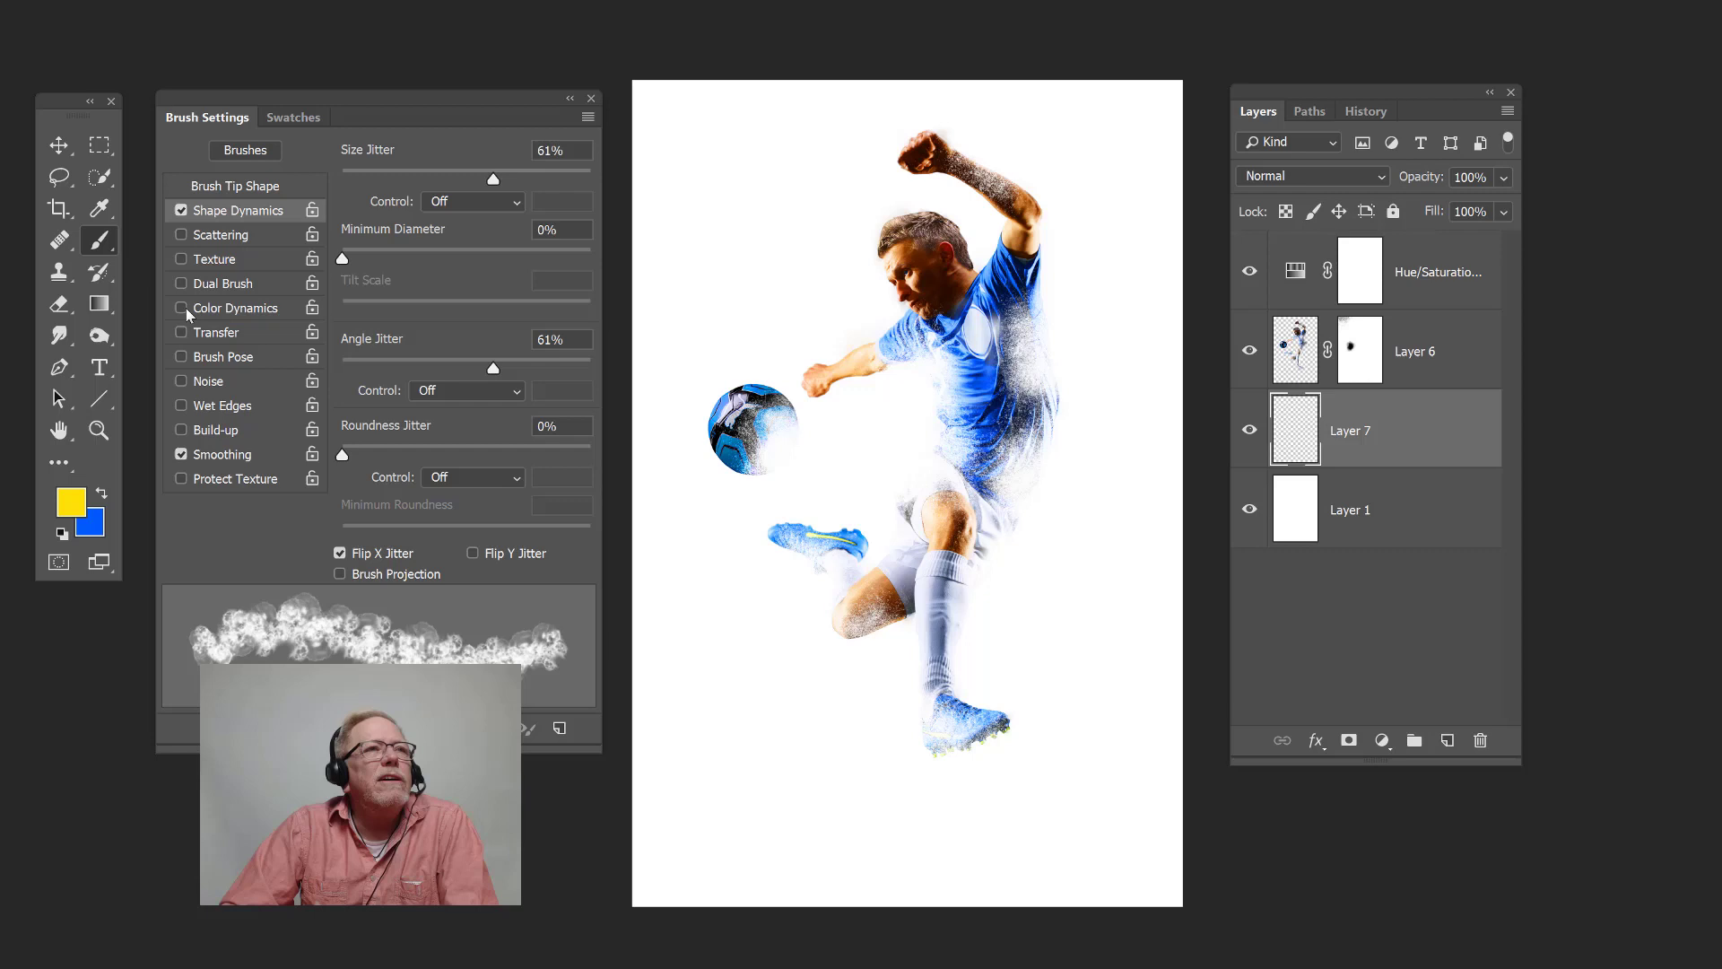
Step: Enable Color Dynamics with 100% foreground/background jitter and 100% hue jitter
{"action": "left_click", "coordinate": [234, 311]}
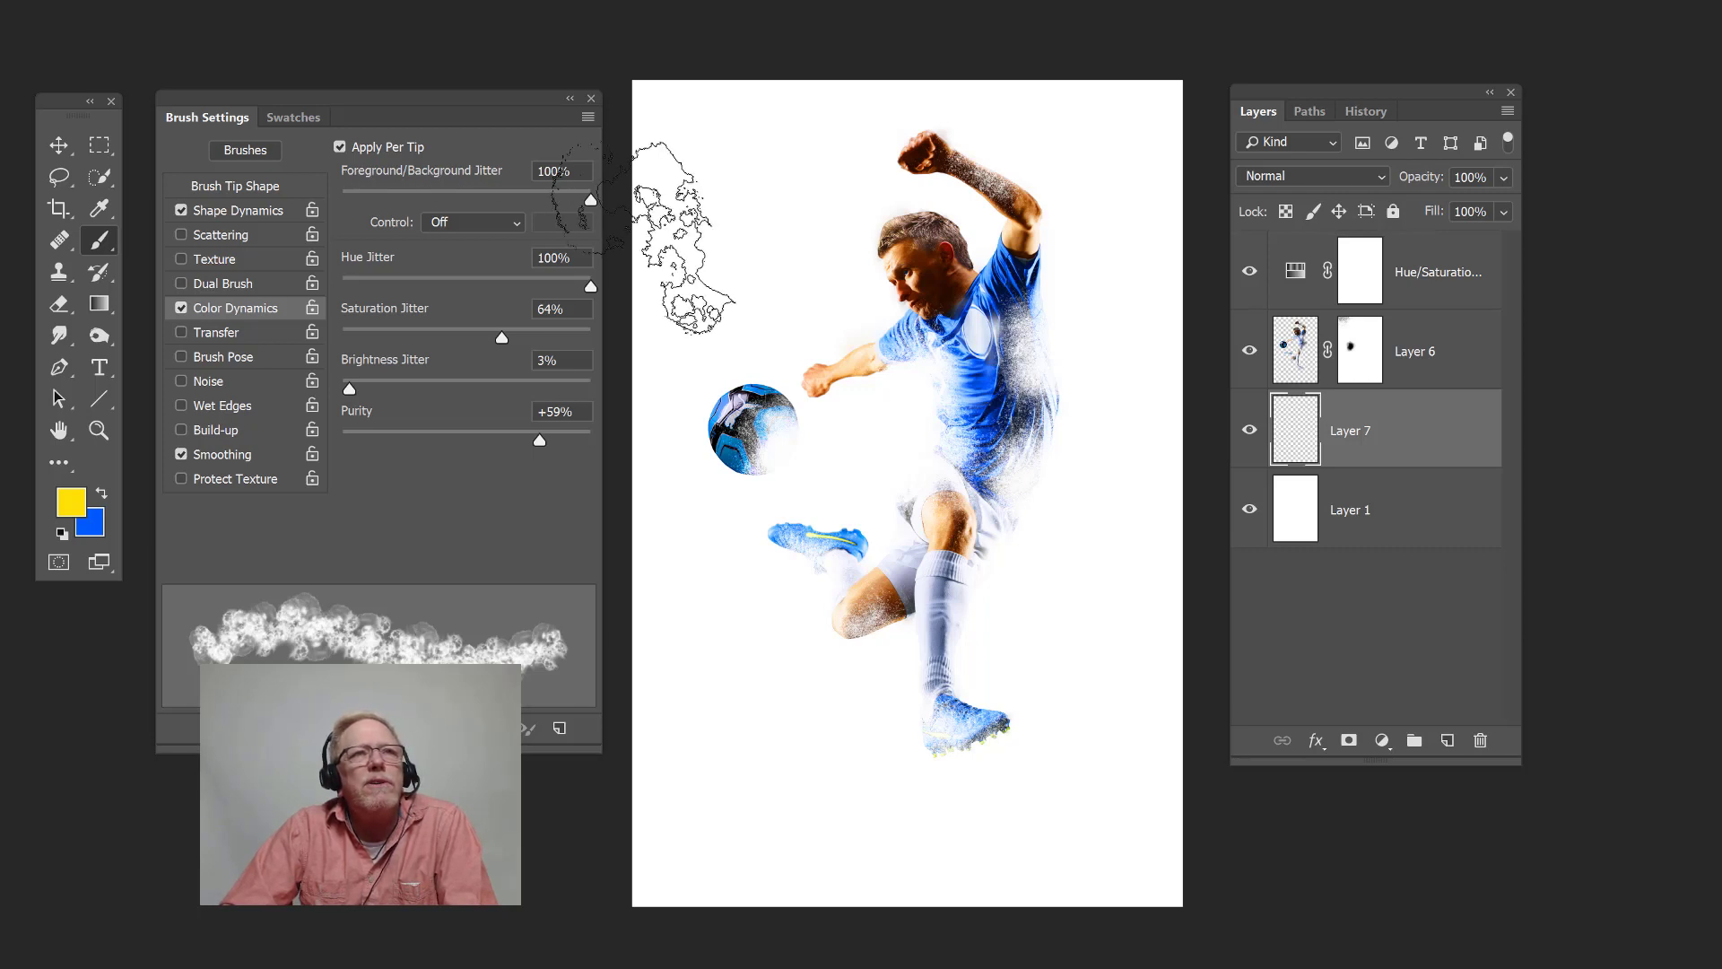
{"action": "left_click", "coordinate": [357, 198]}
{"action": "left_click_drag", "start_coordinate": [356, 199], "coordinate": [769, 221]}
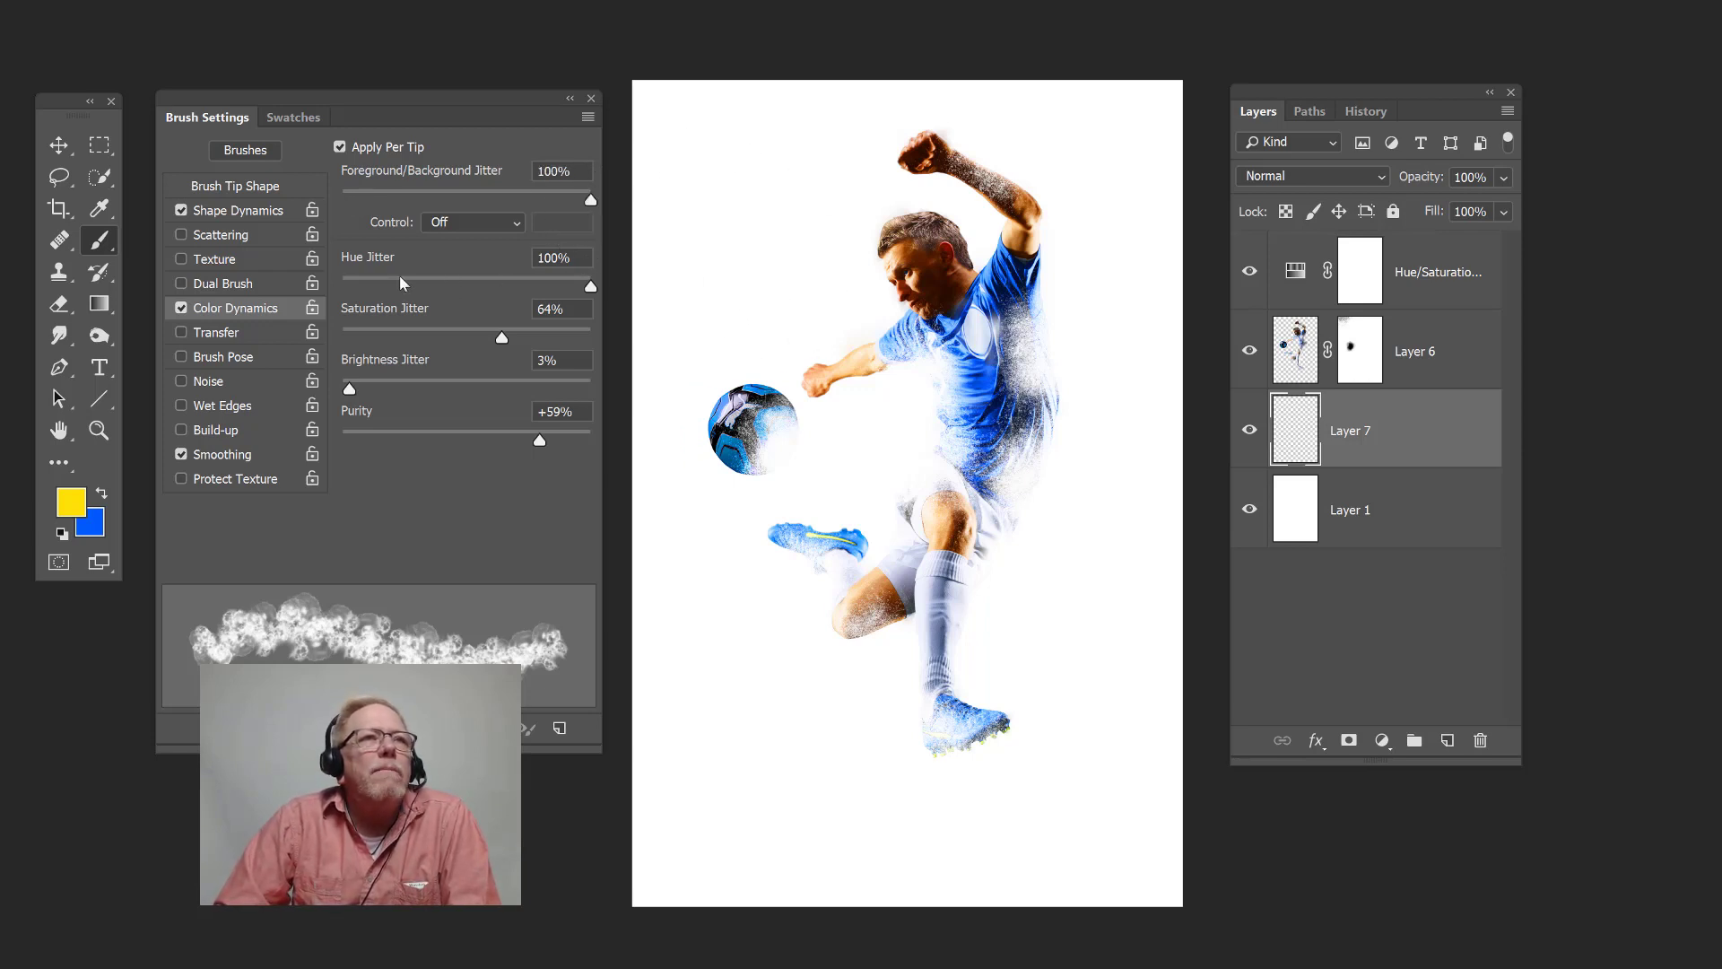
{"action": "left_click", "coordinate": [352, 287]}
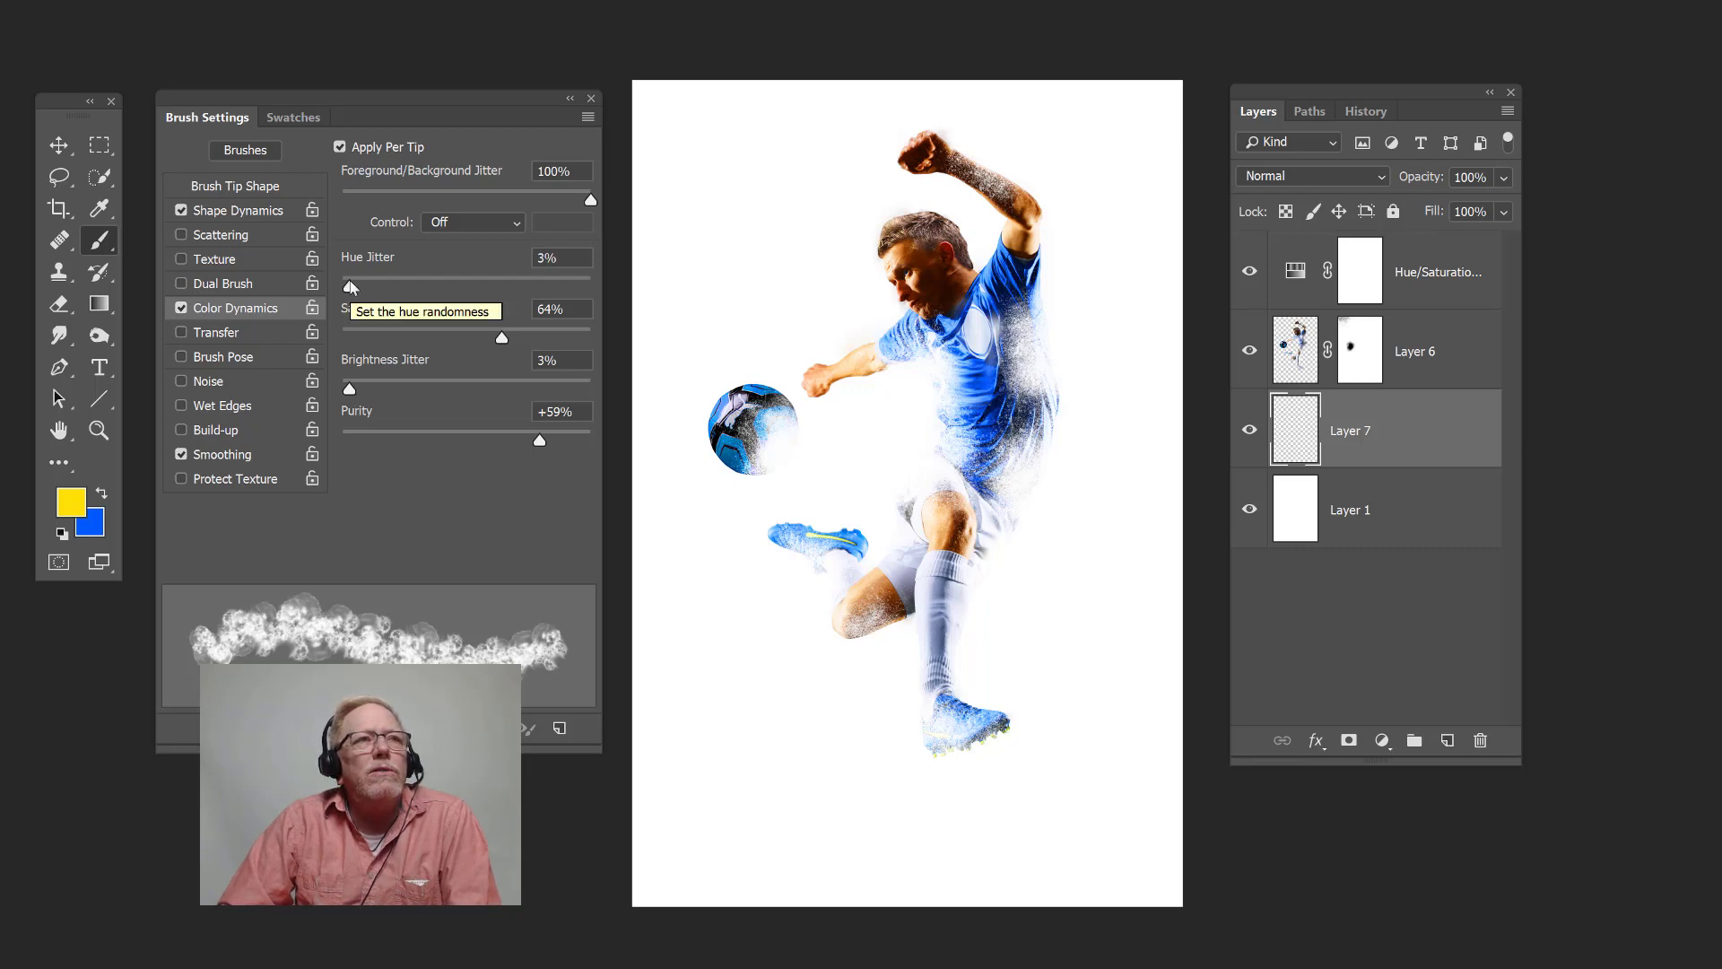
{"action": "left_click_drag", "start_coordinate": [350, 288], "coordinate": [610, 291]}
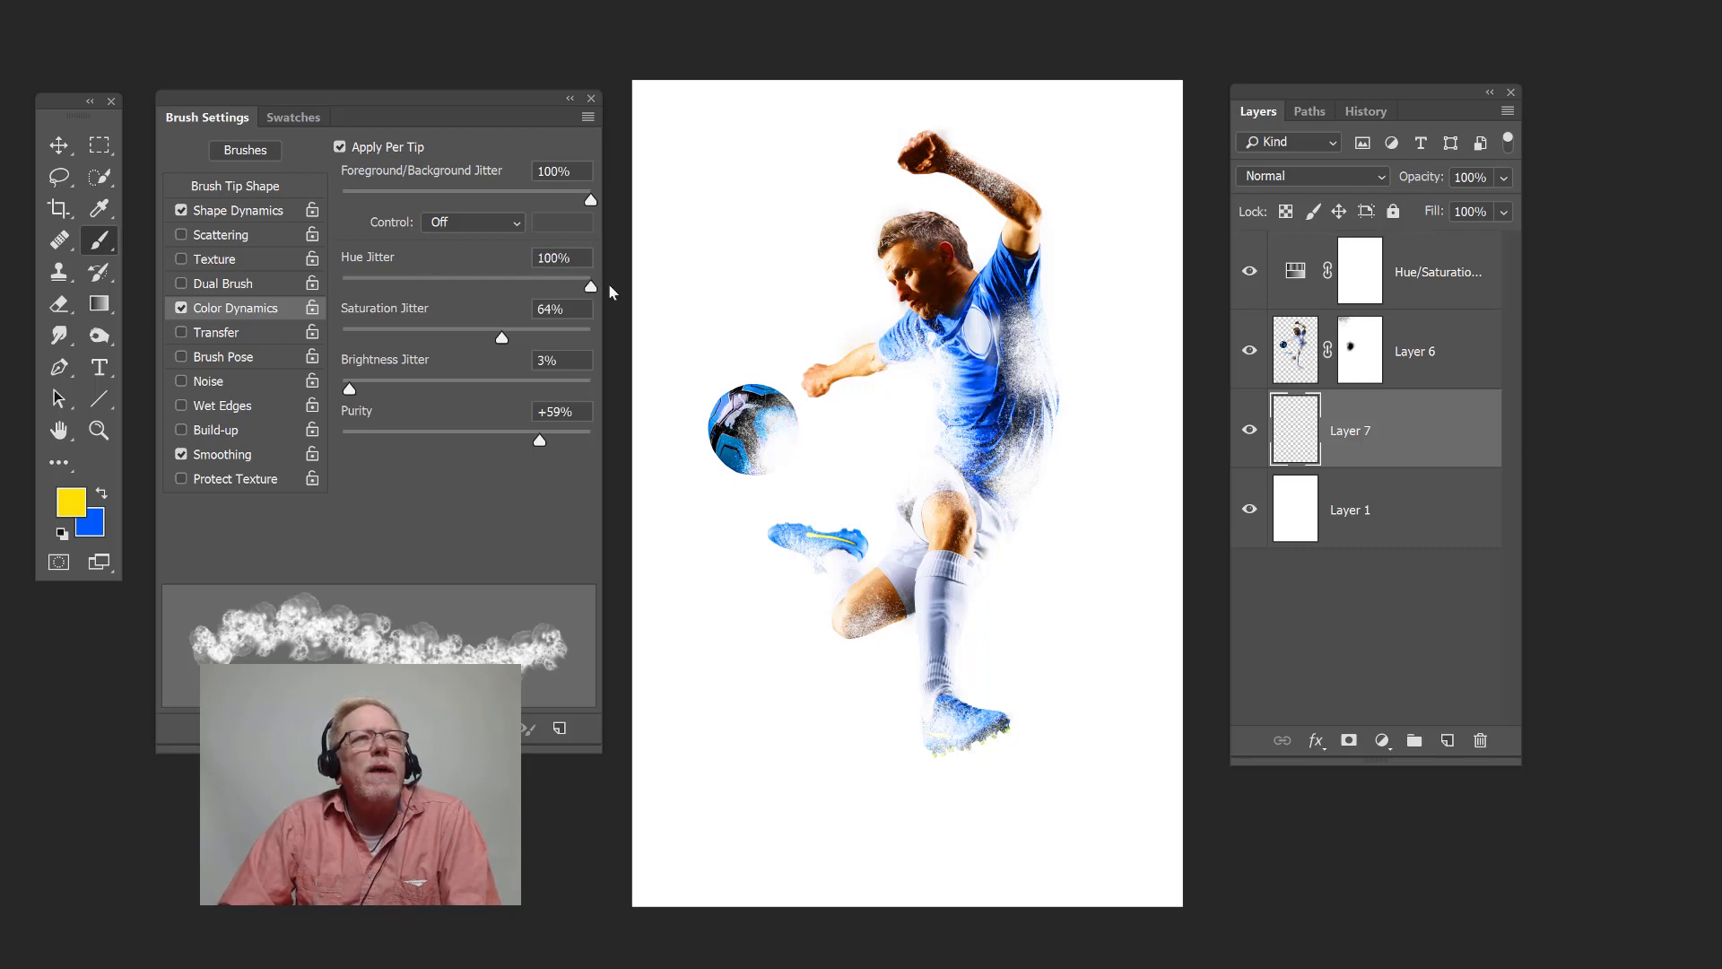
Step: Adjust the colour dynamics Purity slider to around +53%
{"action": "left_click", "coordinate": [82, 507]}
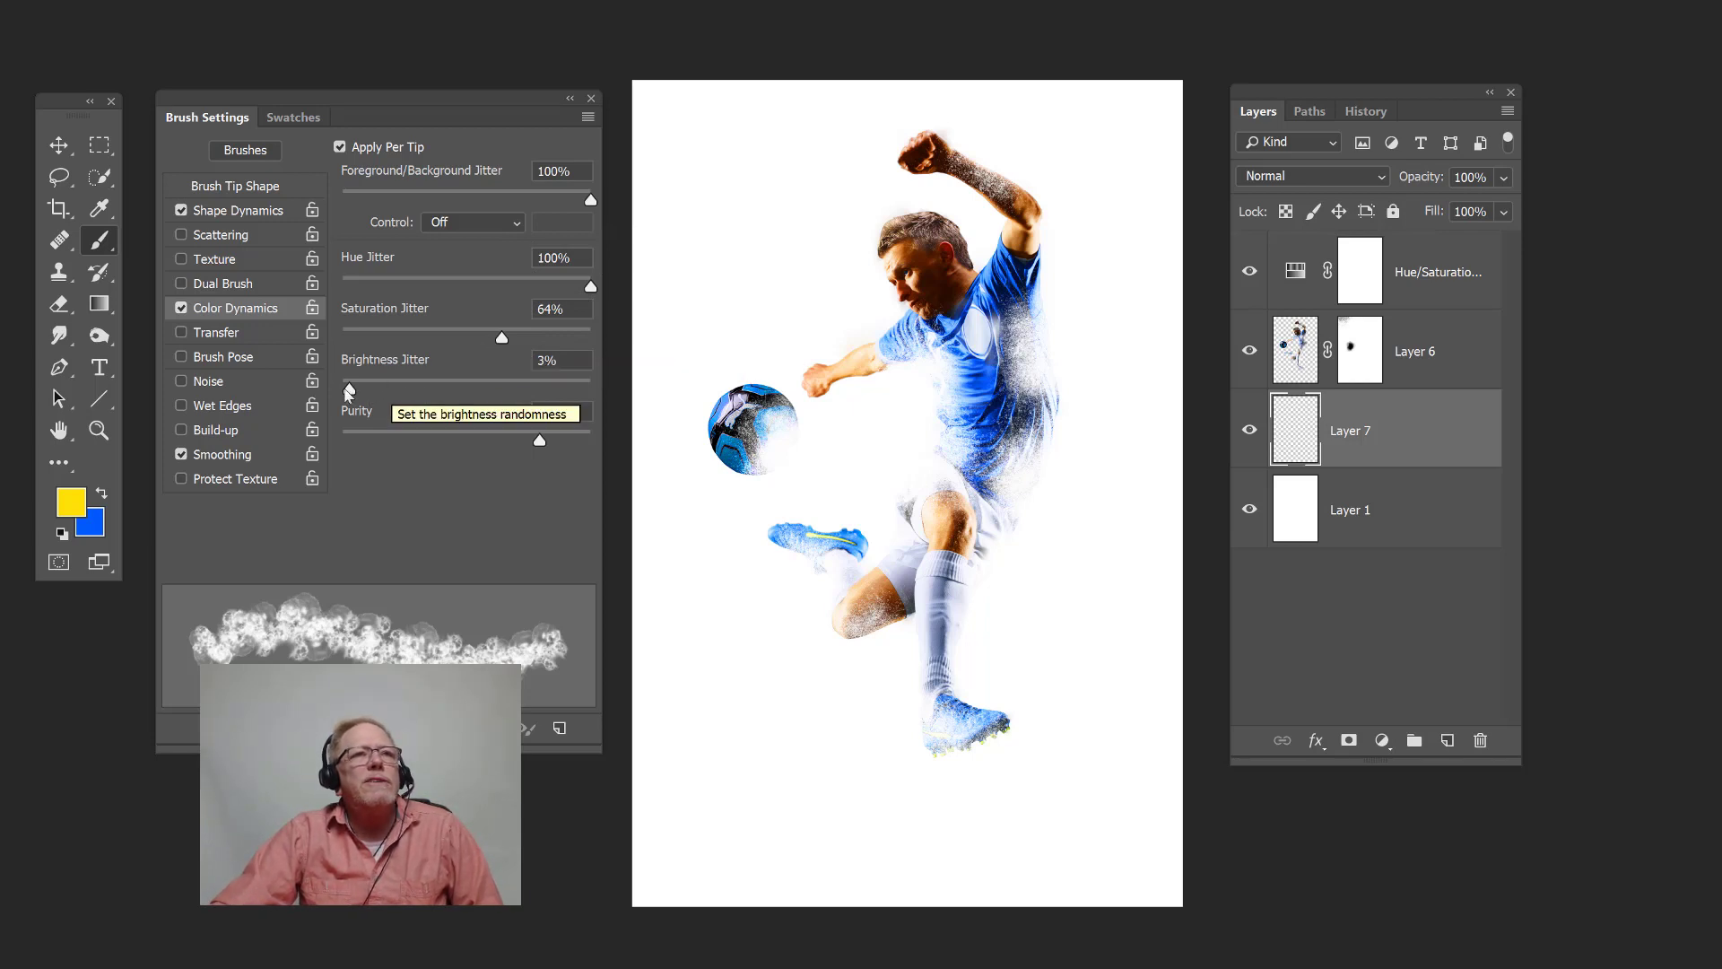
{"action": "left_click_drag", "start_coordinate": [539, 439], "coordinate": [506, 439]}
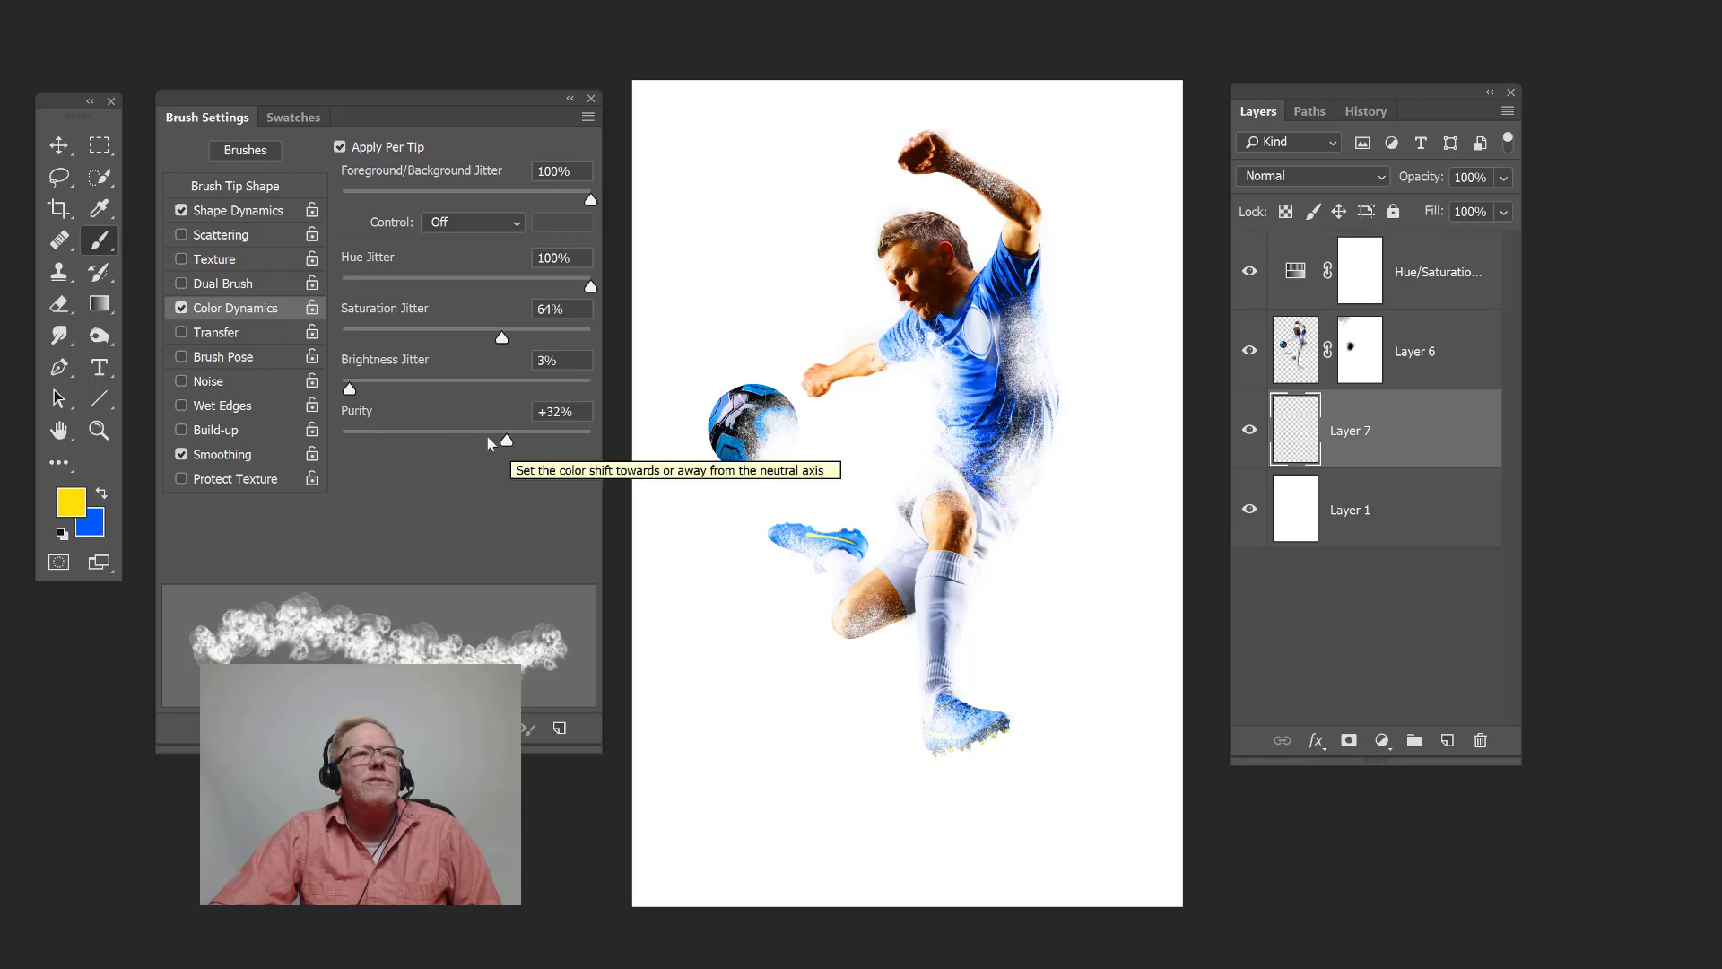
{"action": "left_click_drag", "start_coordinate": [486, 436], "coordinate": [533, 444]}
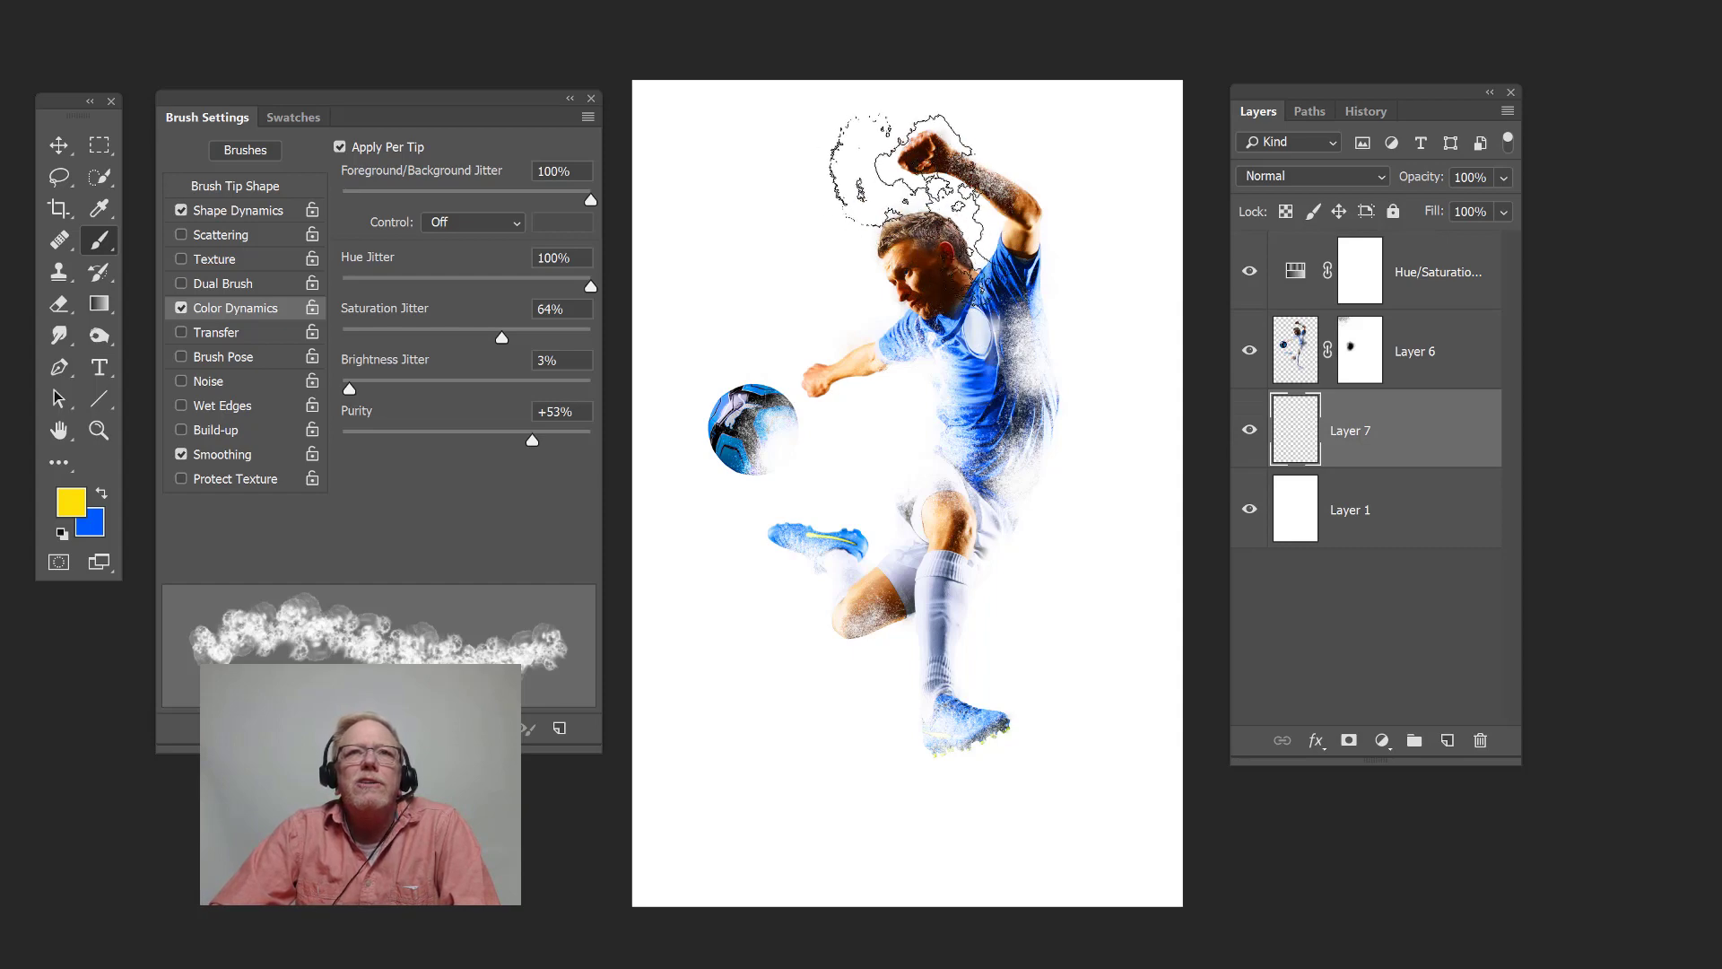
Step: Paint splashes beside the player, undo them, and repaint green, orange and blue splashes around him
{"action": "left_click", "coordinate": [993, 222]}
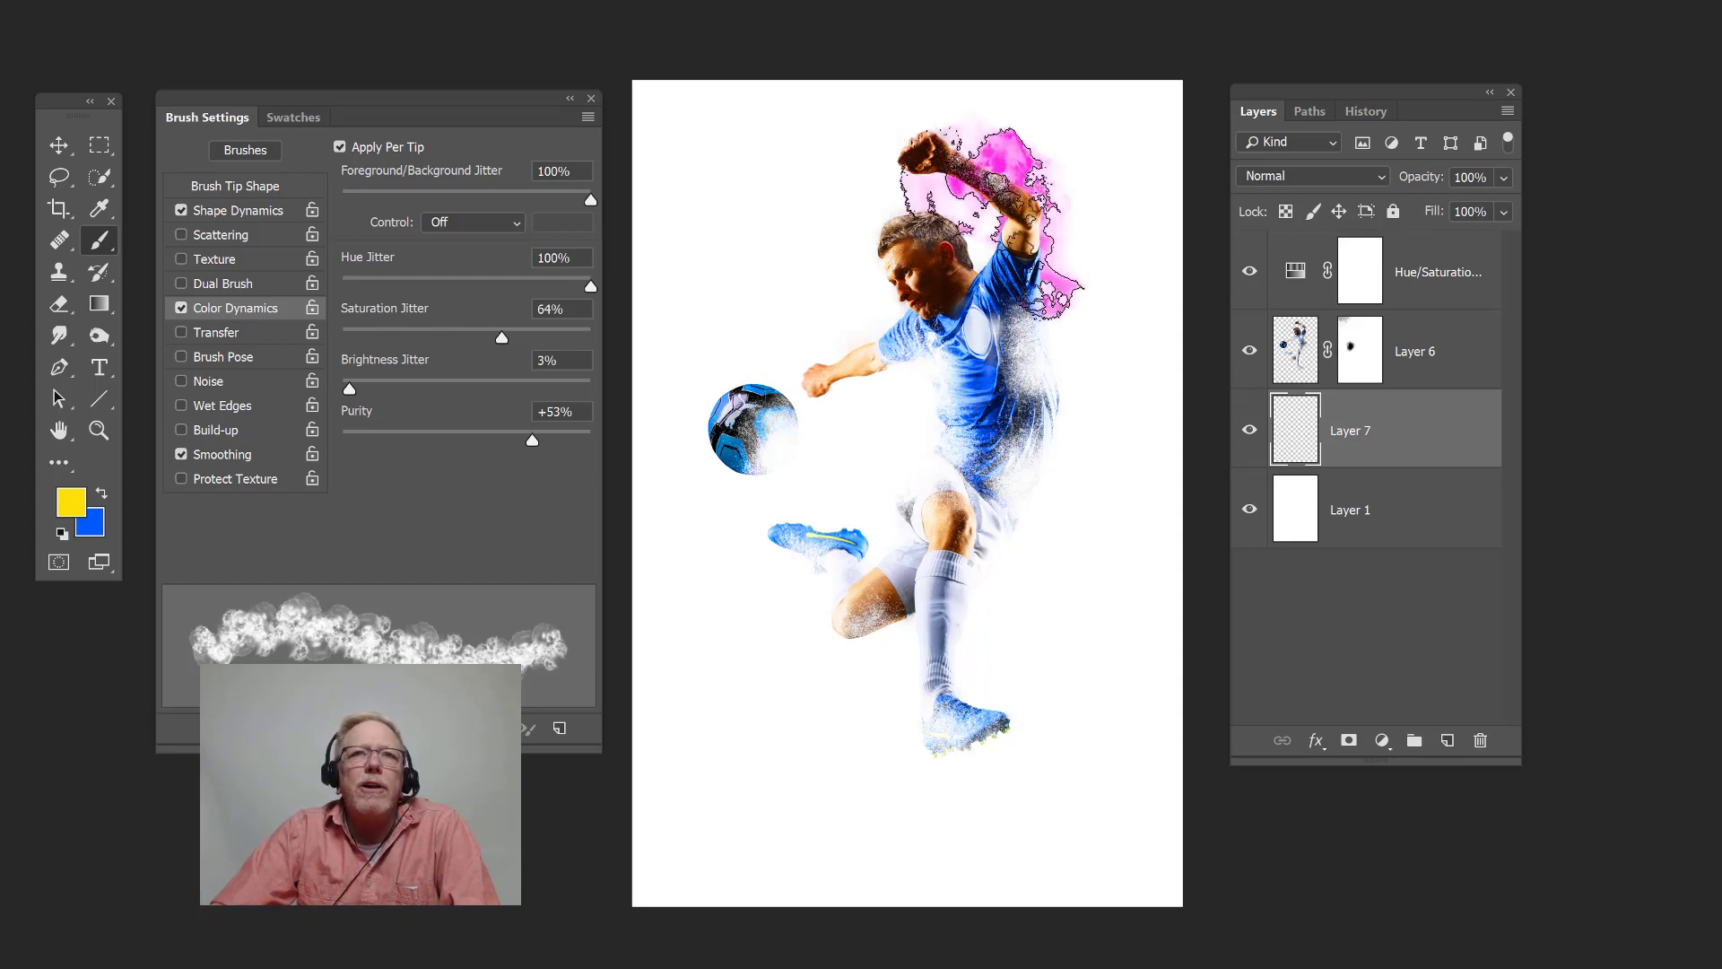
{"action": "mouse_move", "coordinate": [993, 221]}
{"action": "left_mouse_down"}
{"action": "mouse_move", "coordinate": [977, 350]}
{"action": "mouse_move", "coordinate": [884, 461]}
{"action": "mouse_move", "coordinate": [807, 422]}
{"action": "mouse_move", "coordinate": [893, 628]}
{"action": "mouse_move", "coordinate": [951, 708]}
{"action": "mouse_move", "coordinate": [996, 610]}
{"action": "mouse_move", "coordinate": [987, 545]}
{"action": "left_mouse_up"}
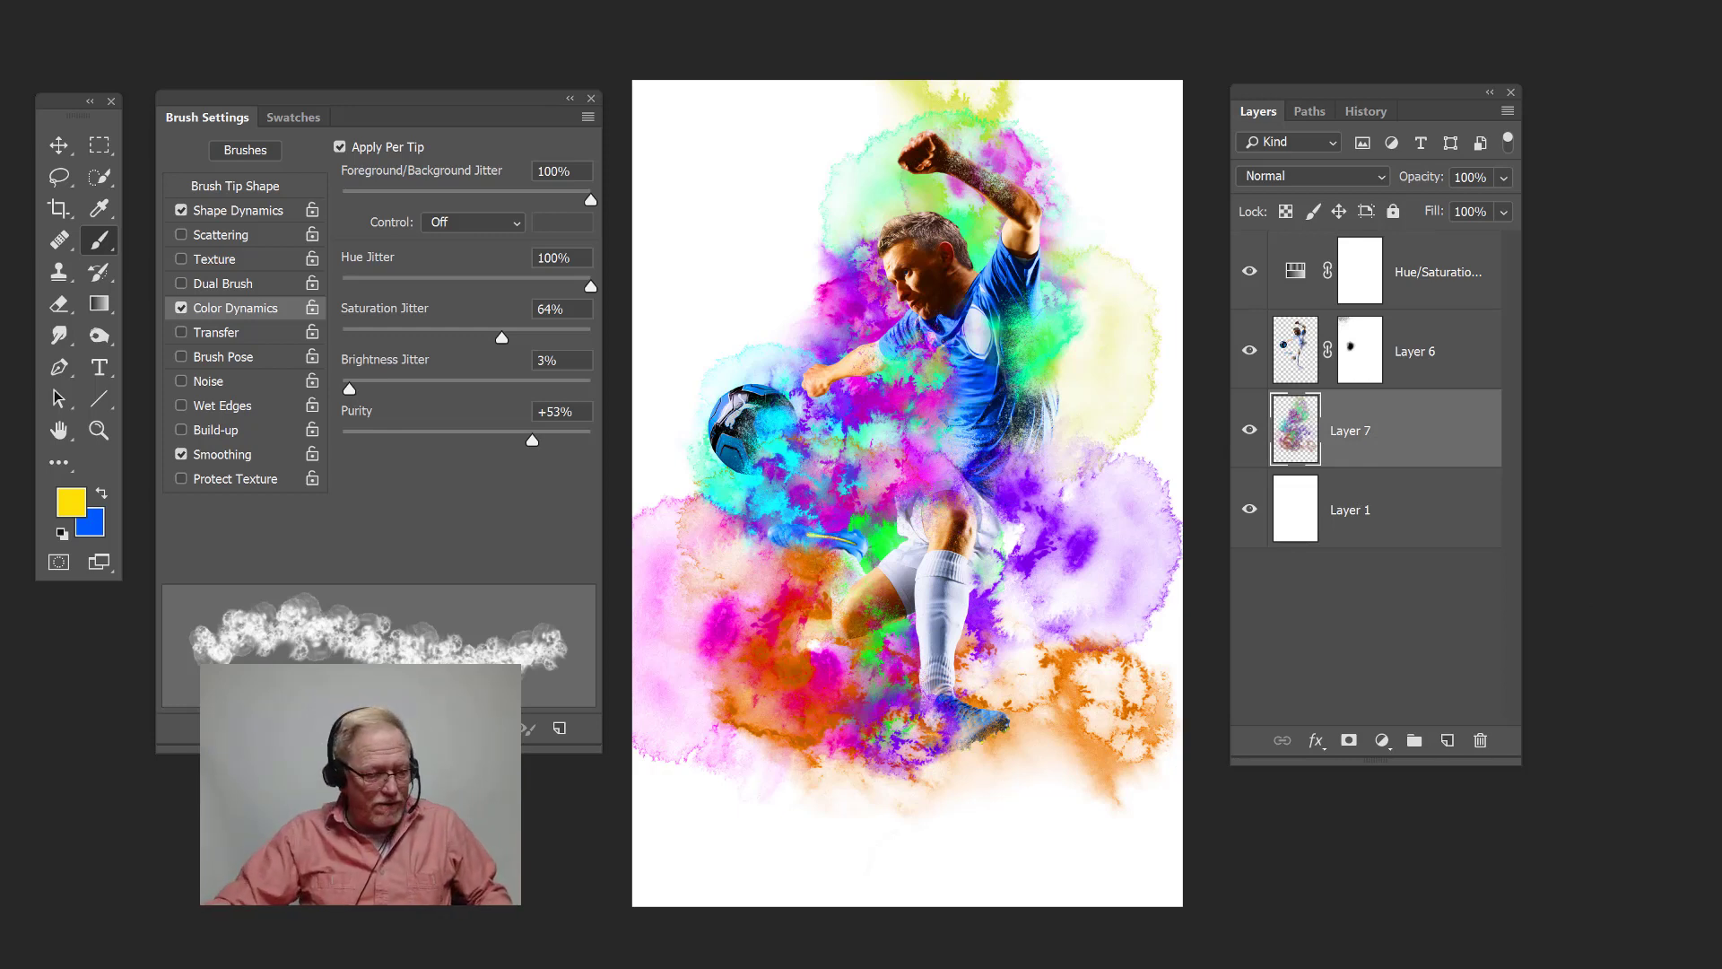
{"action": "key", "text": "ctrl+z"}
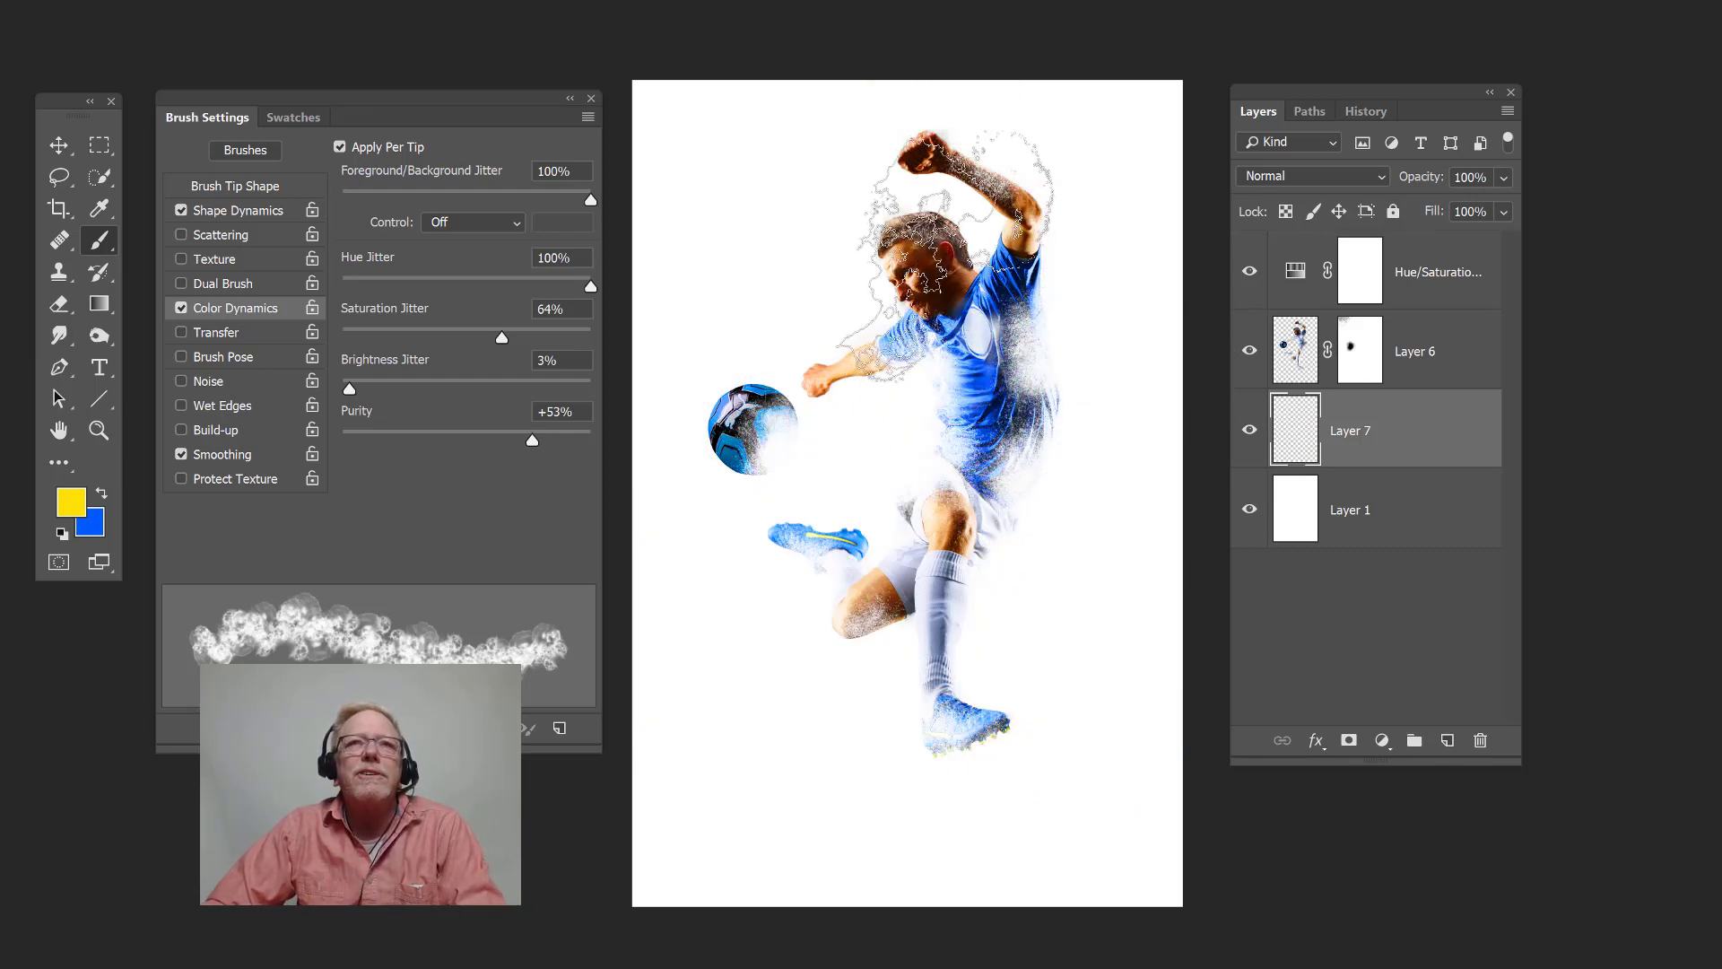
{"action": "mouse_move", "coordinate": [950, 269]}
{"action": "left_mouse_down"}
{"action": "mouse_move", "coordinate": [960, 359]}
{"action": "mouse_move", "coordinate": [915, 502]}
{"action": "mouse_move", "coordinate": [897, 717]}
{"action": "left_mouse_up"}
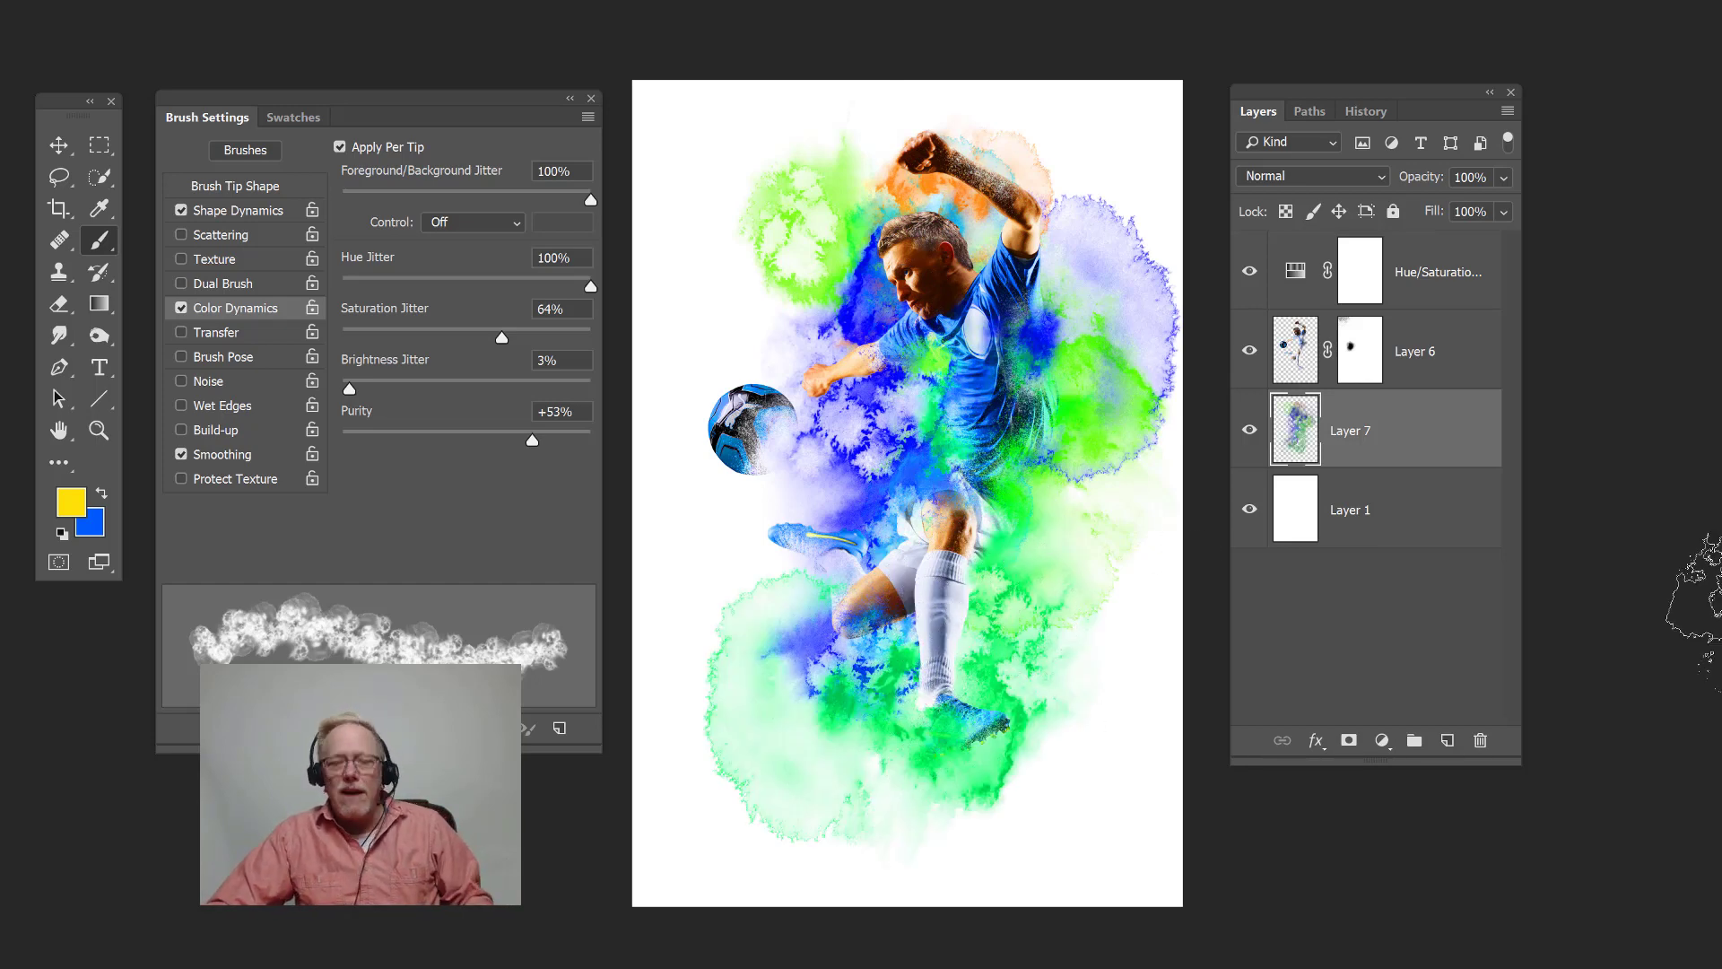
{"action": "key", "text": "ctrl+u"}
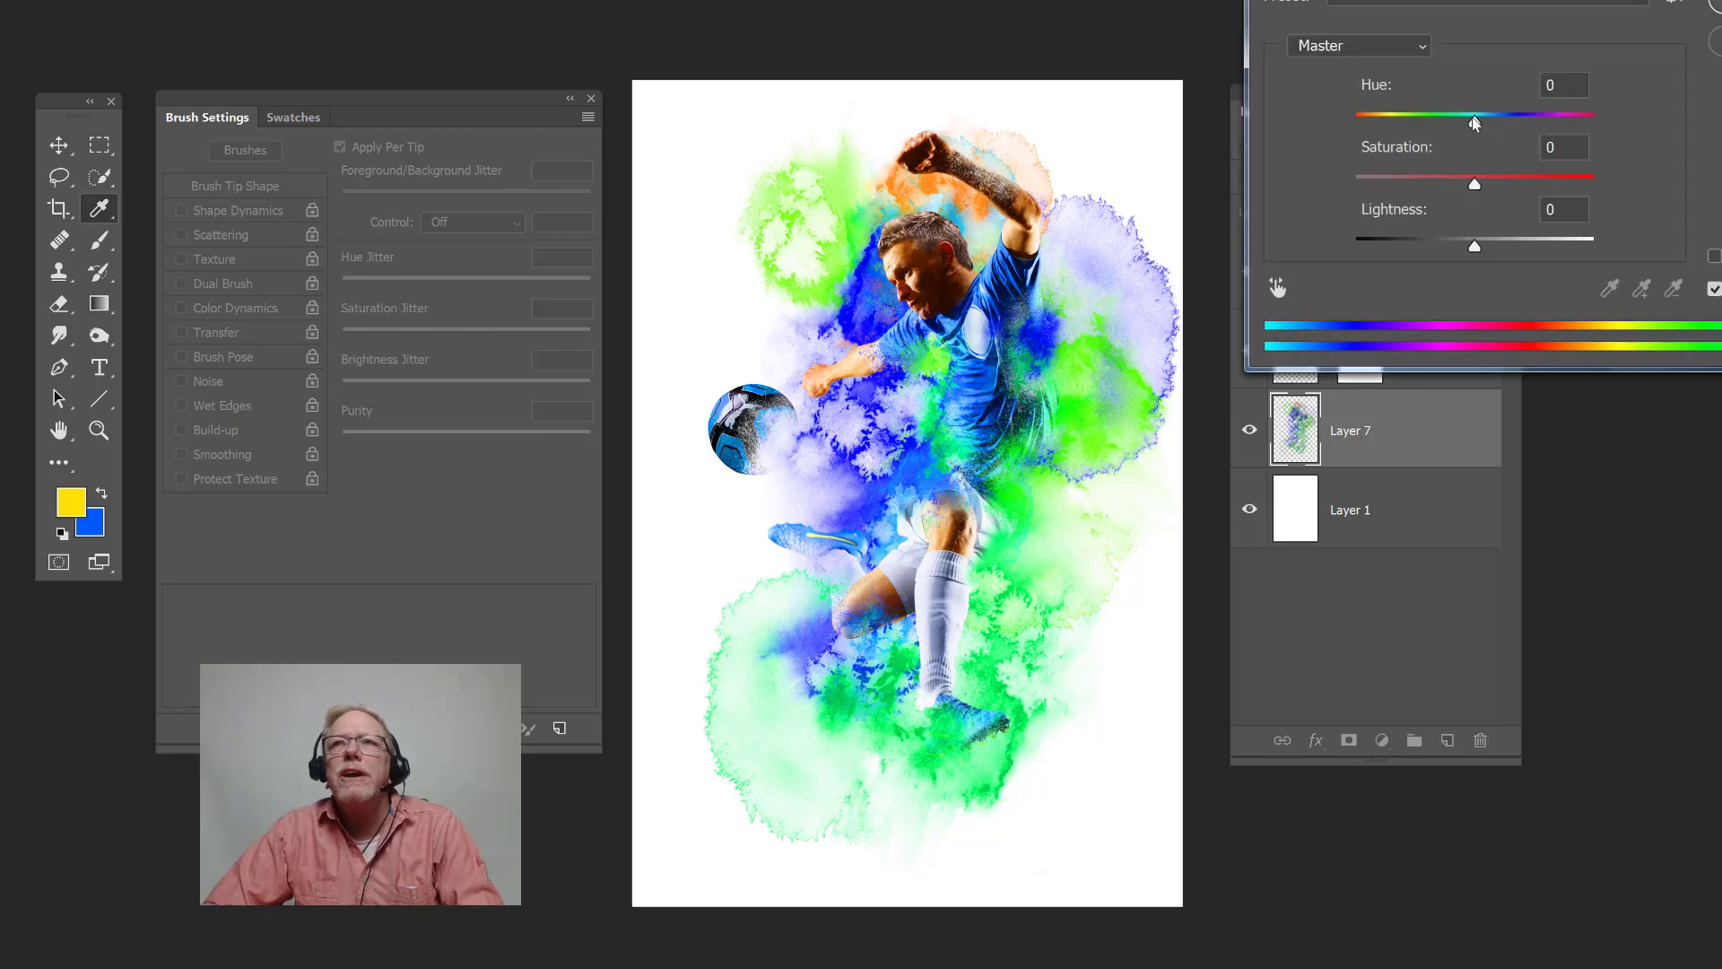
{"action": "mouse_move", "coordinate": [1475, 123]}
{"action": "left_mouse_down"}
{"action": "mouse_move", "coordinate": [1354, 153]}
{"action": "mouse_move", "coordinate": [1598, 152]}
{"action": "left_mouse_up"}
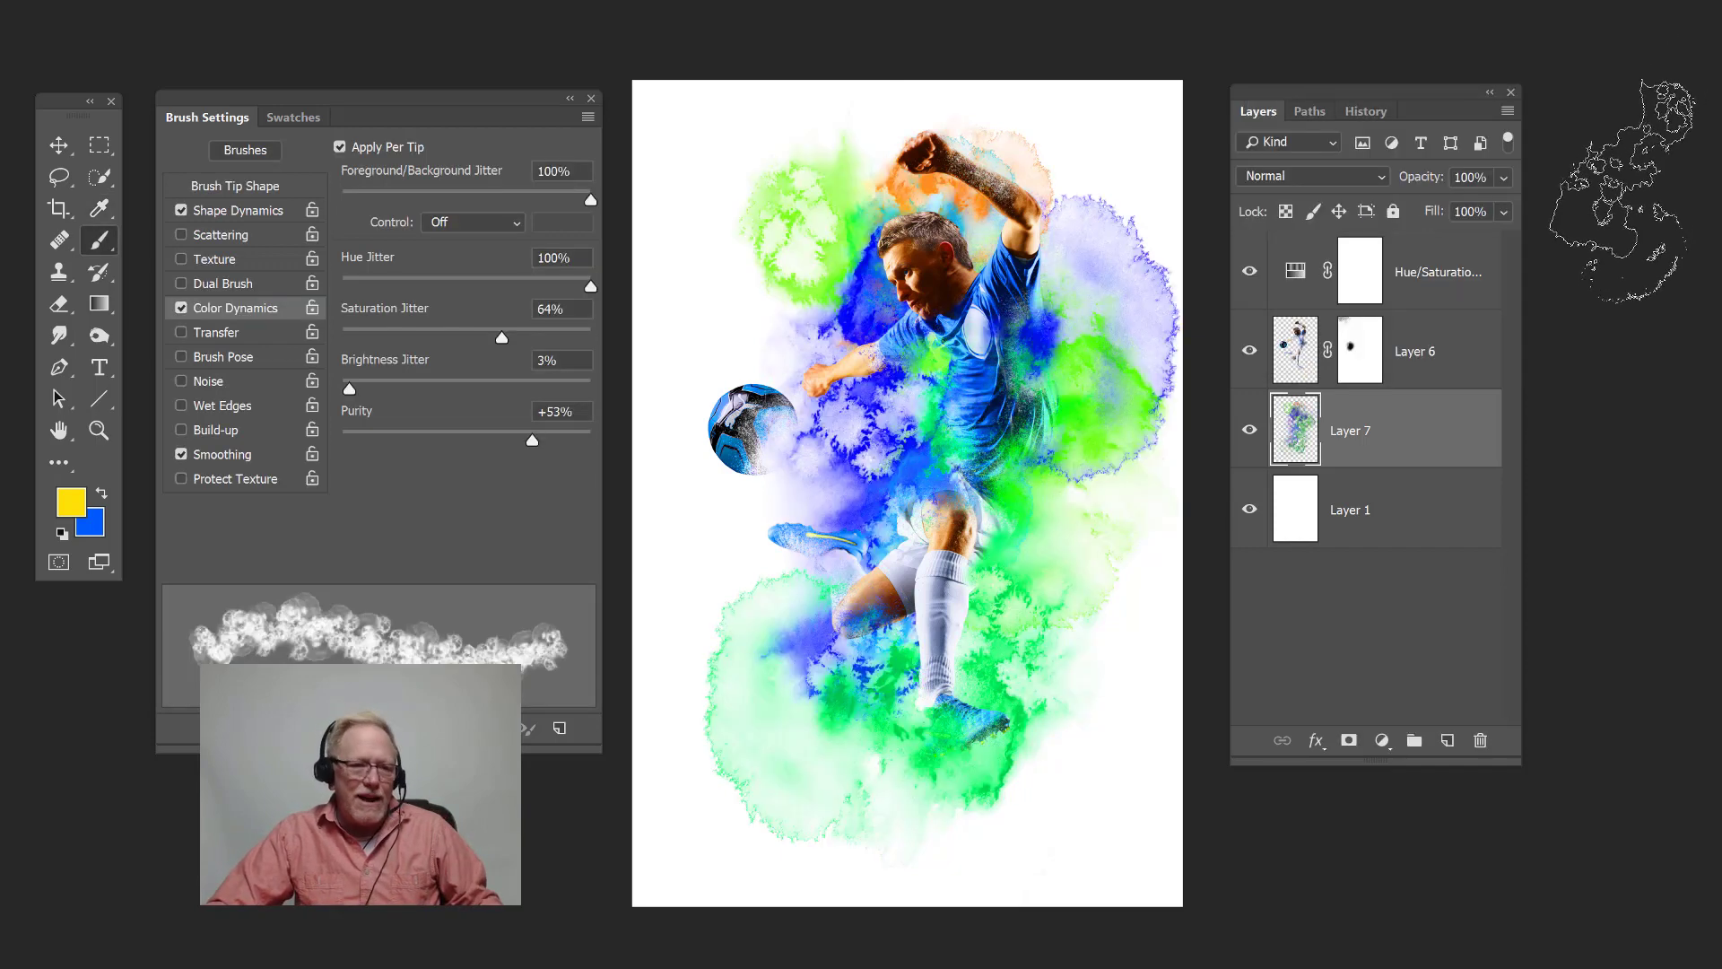
Step: Select all and delete Layer 7's splashes, paint a trial stroke, then delete it too
{"action": "key", "text": "ctrl+a"}
{"action": "key", "text": "Delete"}
{"action": "key", "text": "ctrl+d"}
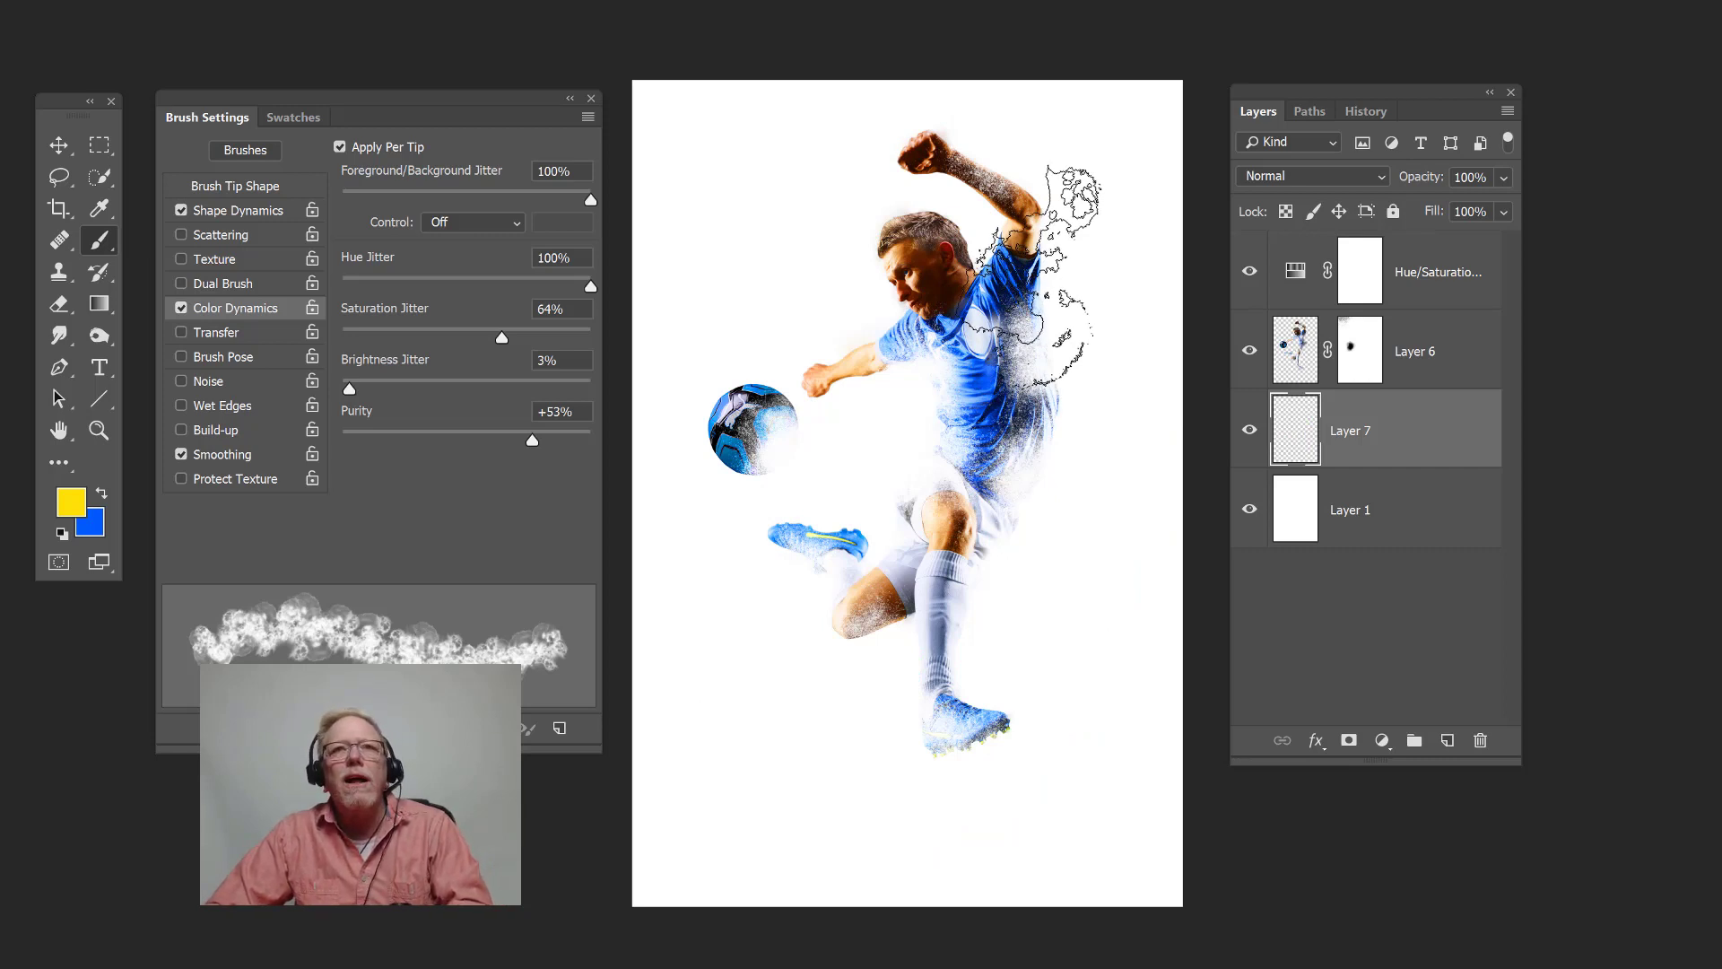
{"action": "mouse_move", "coordinate": [1032, 269]}
{"action": "left_mouse_down"}
{"action": "mouse_move", "coordinate": [1004, 198]}
{"action": "mouse_move", "coordinate": [933, 228]}
{"action": "mouse_move", "coordinate": [803, 557]}
{"action": "mouse_move", "coordinate": [923, 584]}
{"action": "mouse_move", "coordinate": [1000, 711]}
{"action": "mouse_move", "coordinate": [966, 706]}
{"action": "left_mouse_up"}
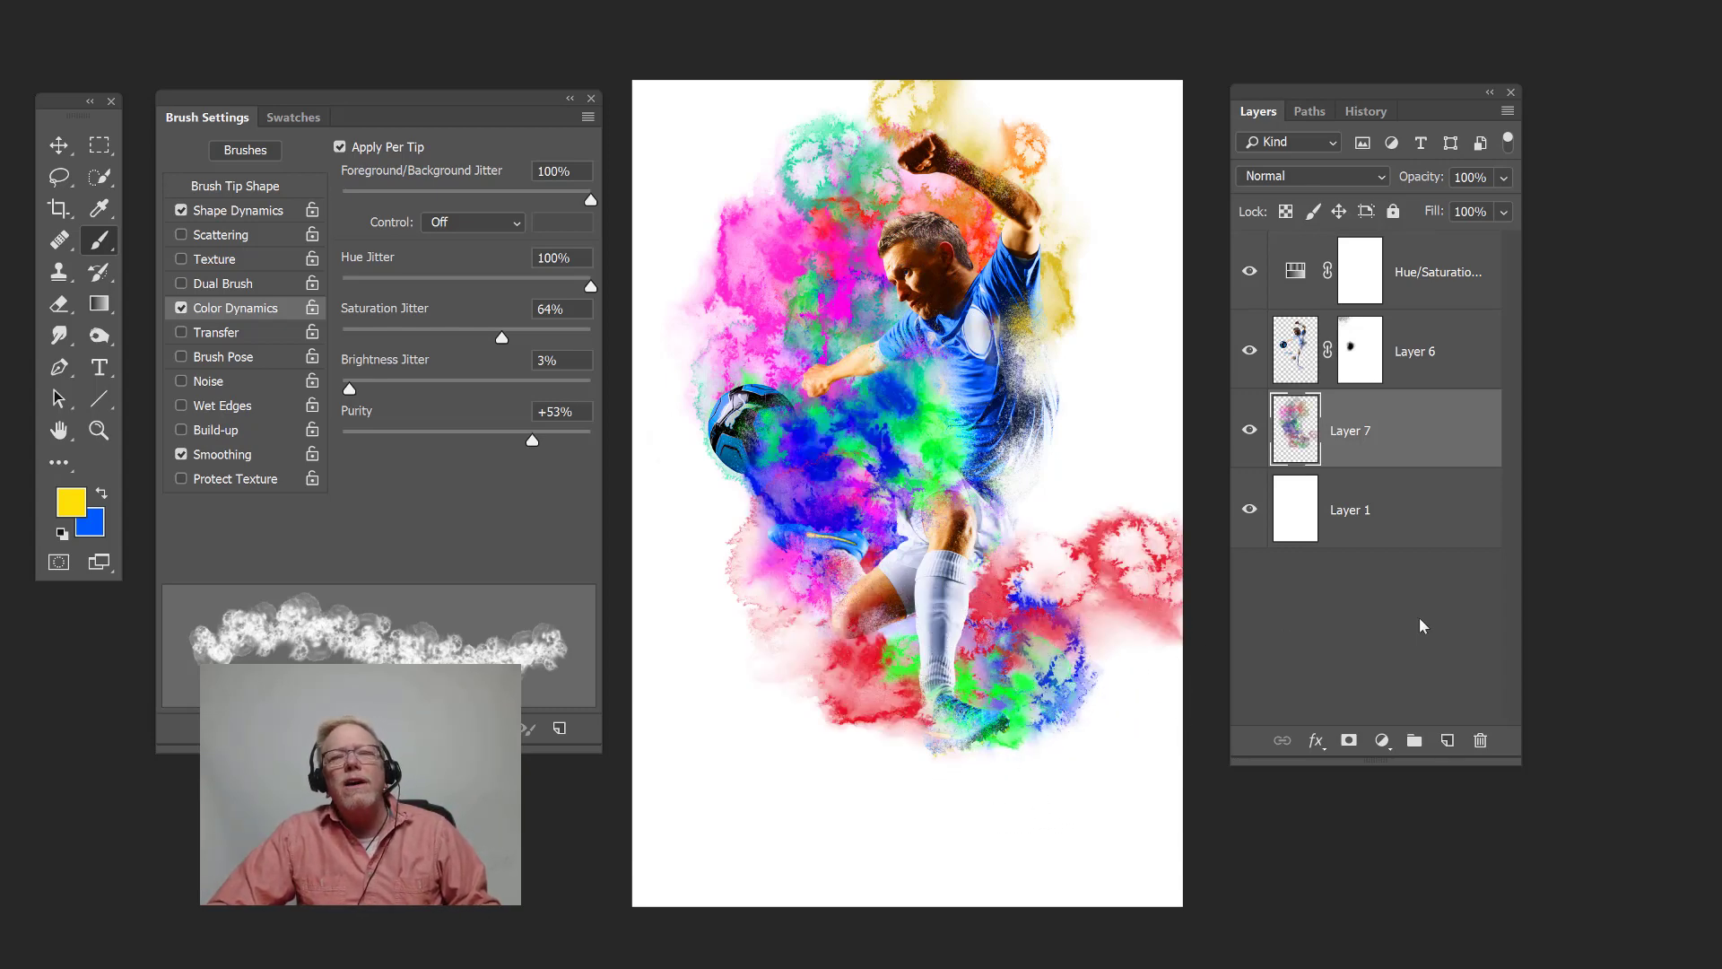
{"action": "key", "text": "Delete"}
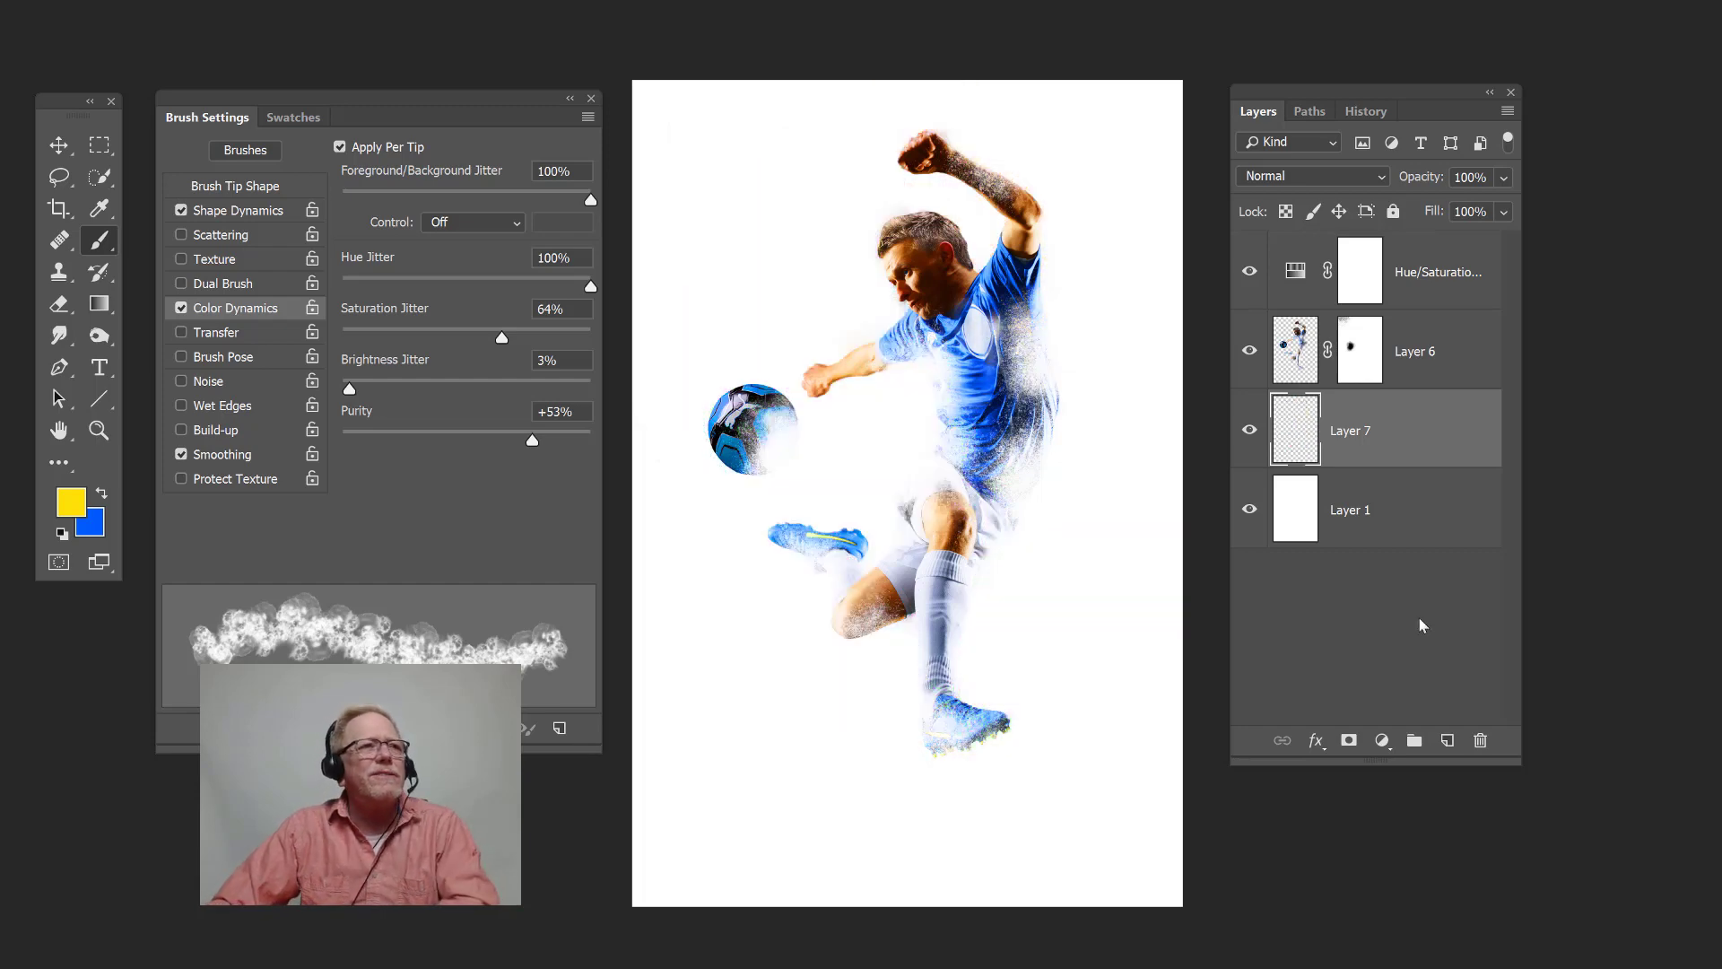
Step: Swap to a blue foreground and yellow background, then paint and undo a trial splash stroke
{"action": "left_click", "coordinate": [101, 495]}
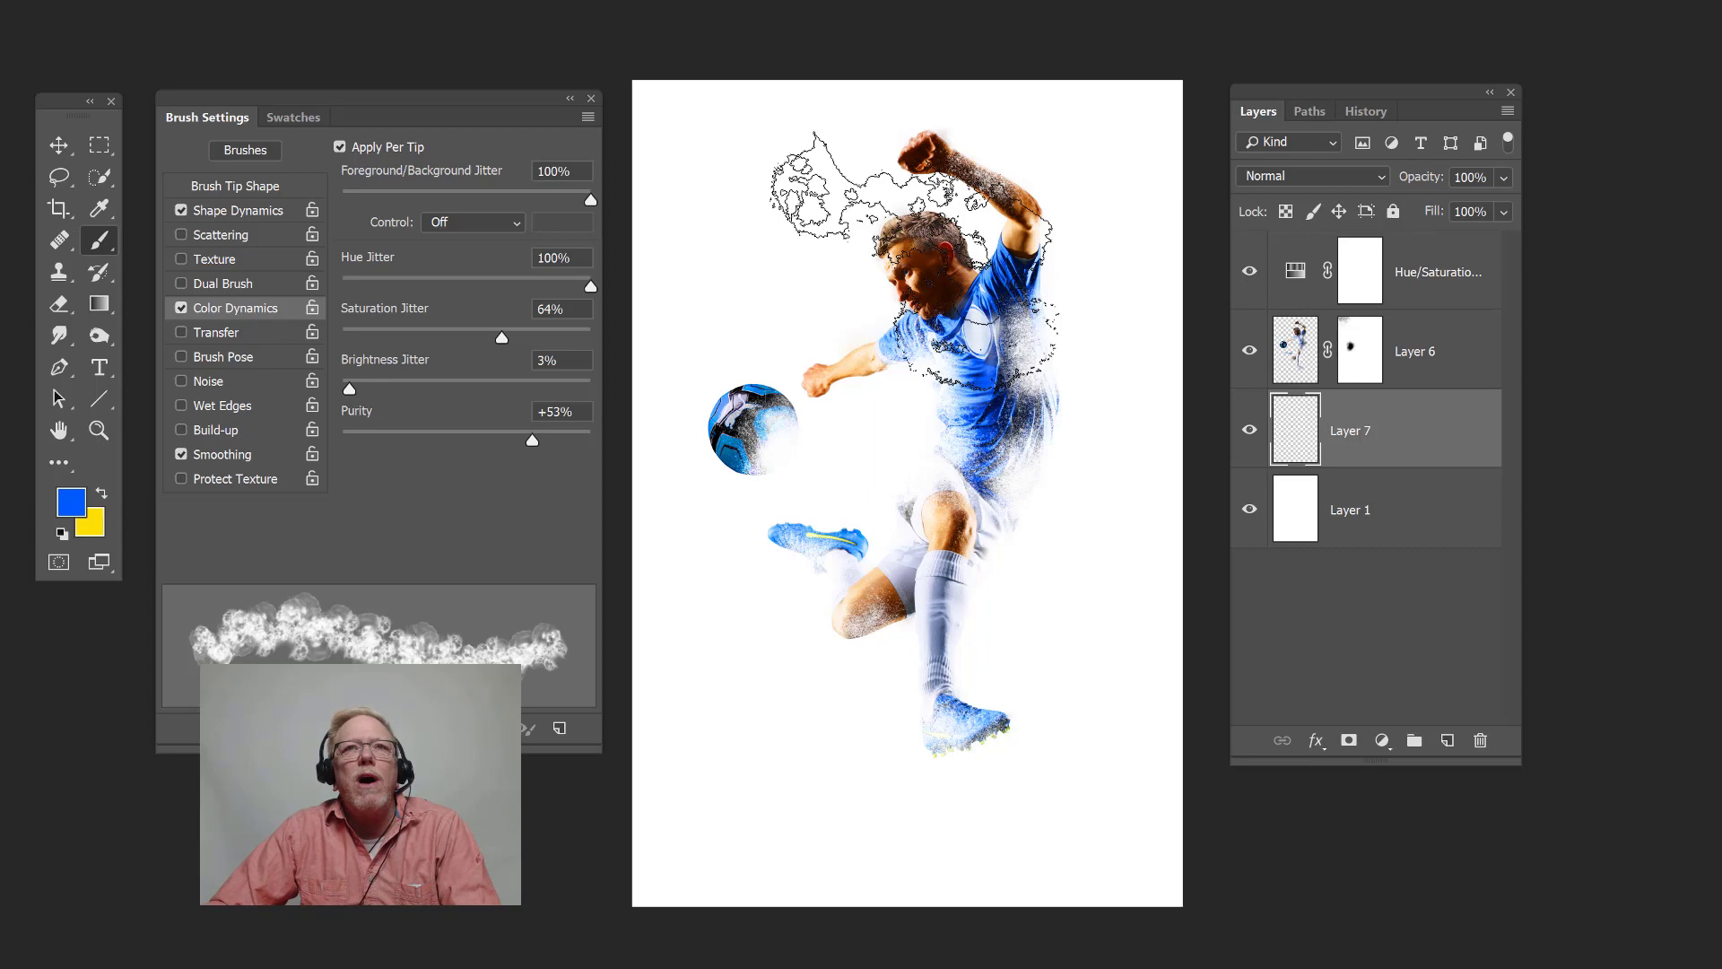
{"action": "mouse_move", "coordinate": [829, 180]}
{"action": "left_mouse_down"}
{"action": "mouse_move", "coordinate": [807, 269]}
{"action": "mouse_move", "coordinate": [852, 771]}
{"action": "mouse_move", "coordinate": [1018, 633]}
{"action": "mouse_move", "coordinate": [951, 664]}
{"action": "left_mouse_up"}
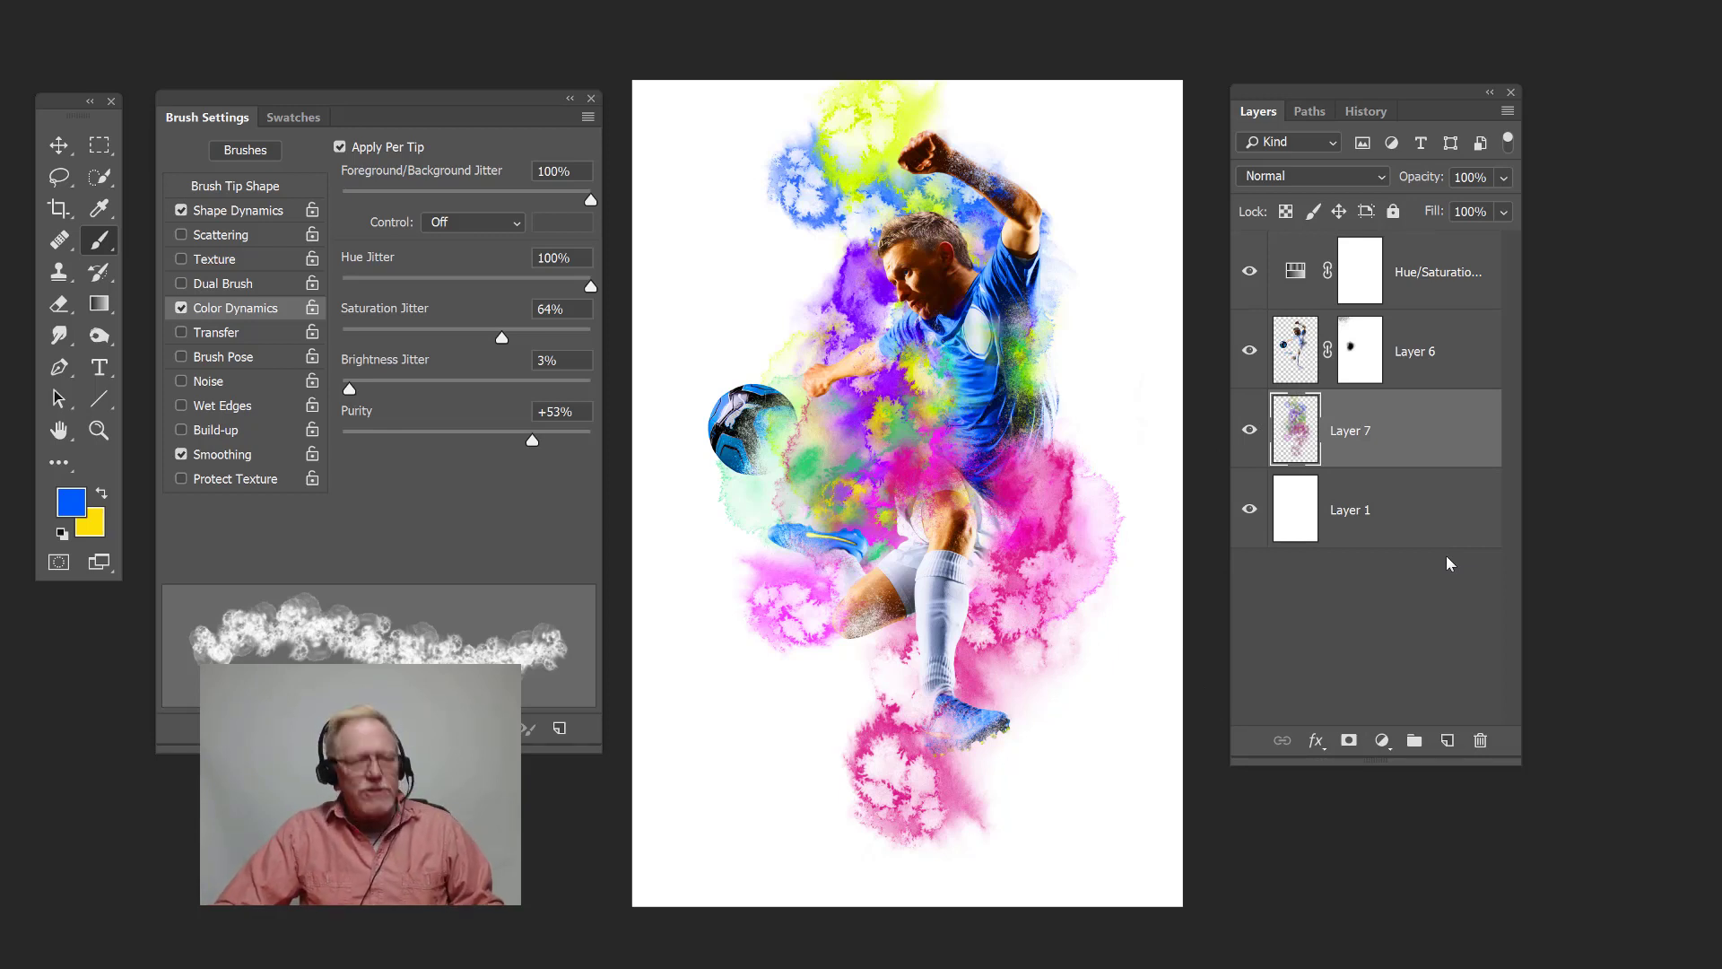
{"action": "key", "text": "ctrl+z"}
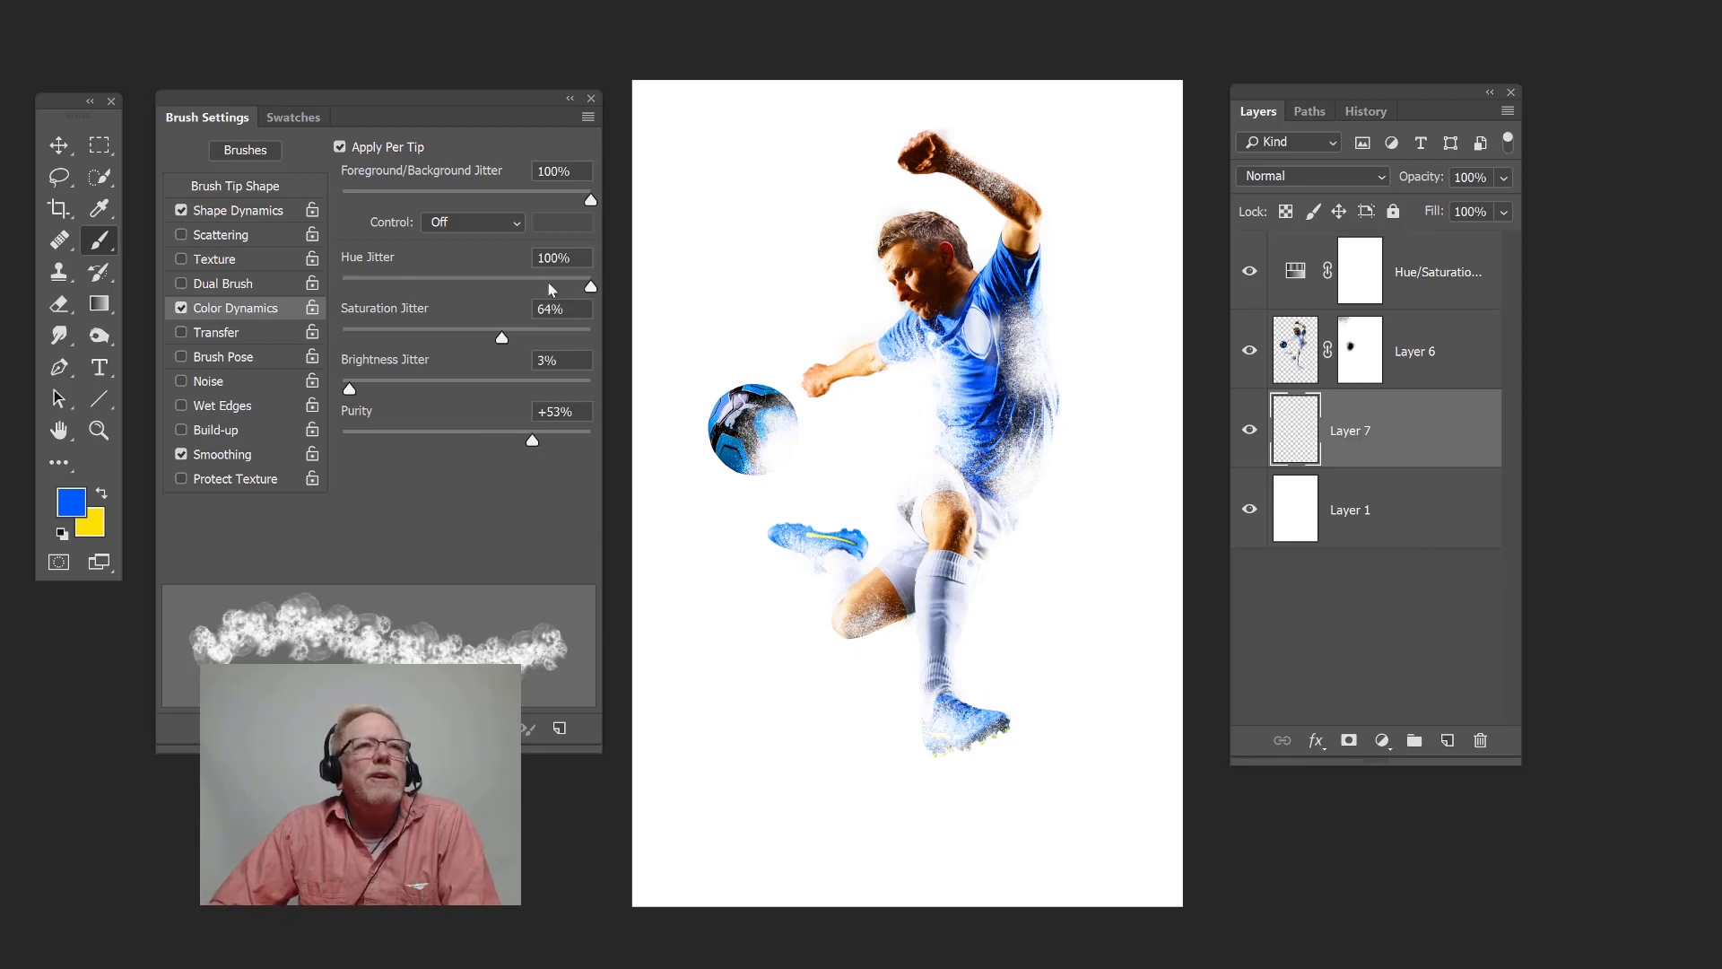
Step: Lower hue jitter to 24%, paint and undo a trial stroke, then raise hue jitter to 100%
{"action": "left_click_drag", "start_coordinate": [450, 287], "coordinate": [401, 292]}
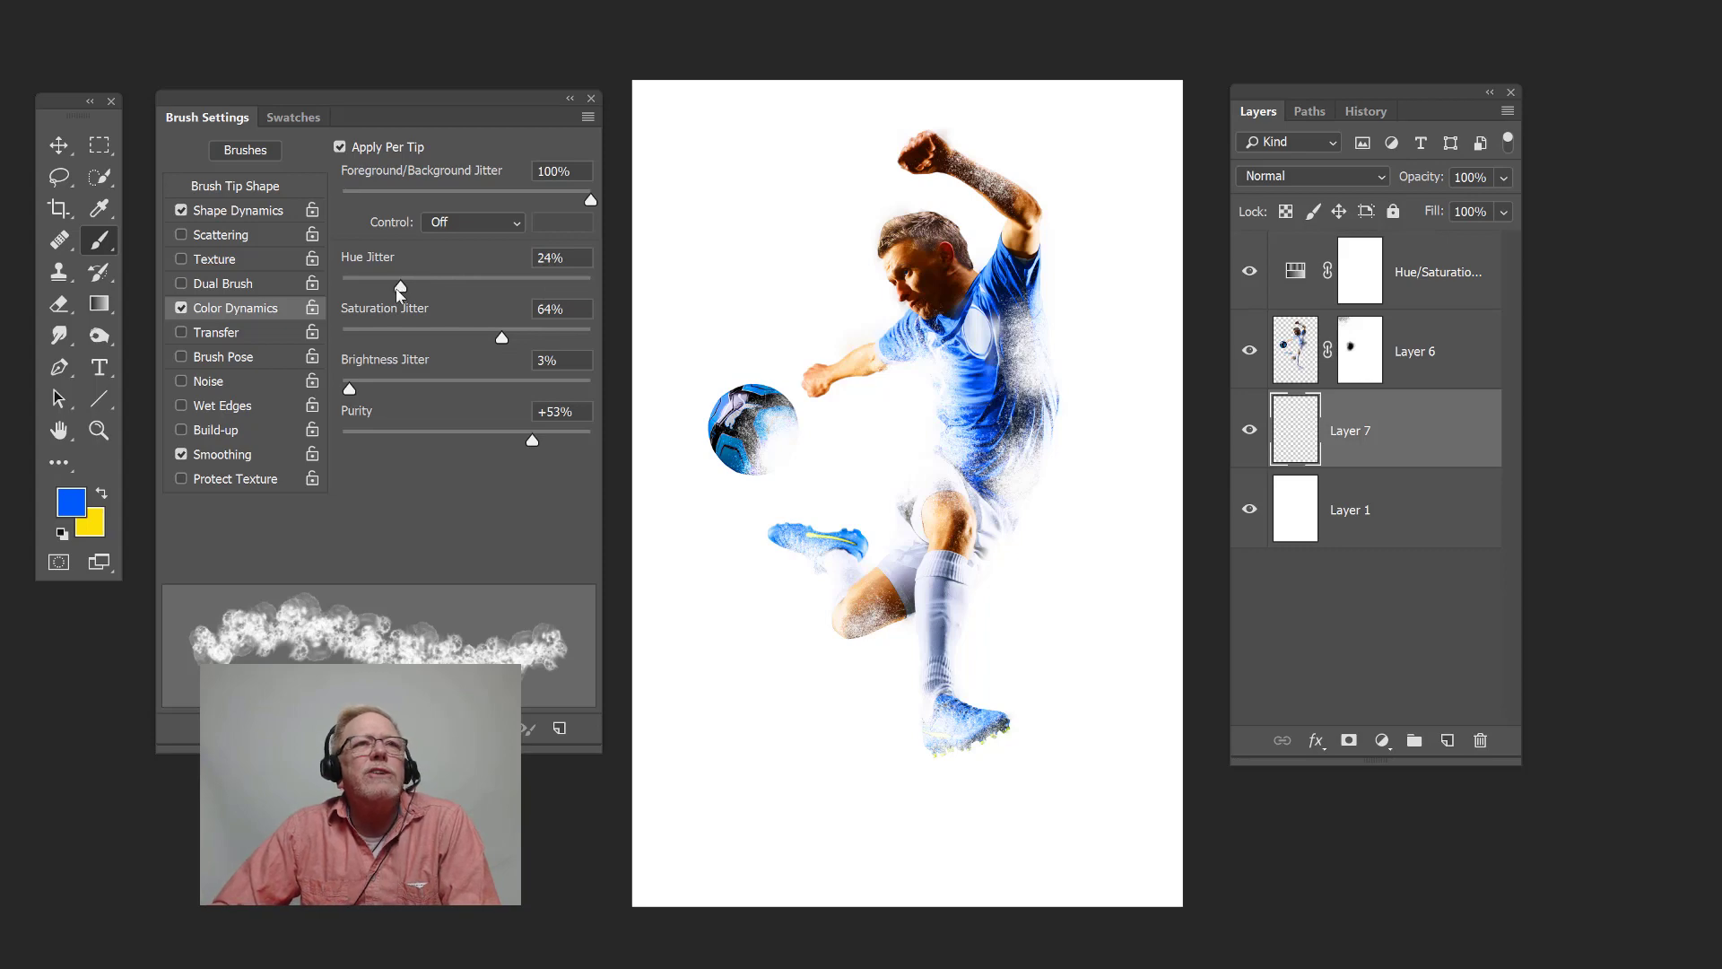
{"action": "mouse_move", "coordinate": [1112, 134]}
{"action": "left_mouse_down"}
{"action": "mouse_move", "coordinate": [1153, 153]}
{"action": "mouse_move", "coordinate": [960, 307]}
{"action": "mouse_move", "coordinate": [816, 556]}
{"action": "mouse_move", "coordinate": [861, 681]}
{"action": "mouse_move", "coordinate": [790, 699]}
{"action": "left_mouse_up"}
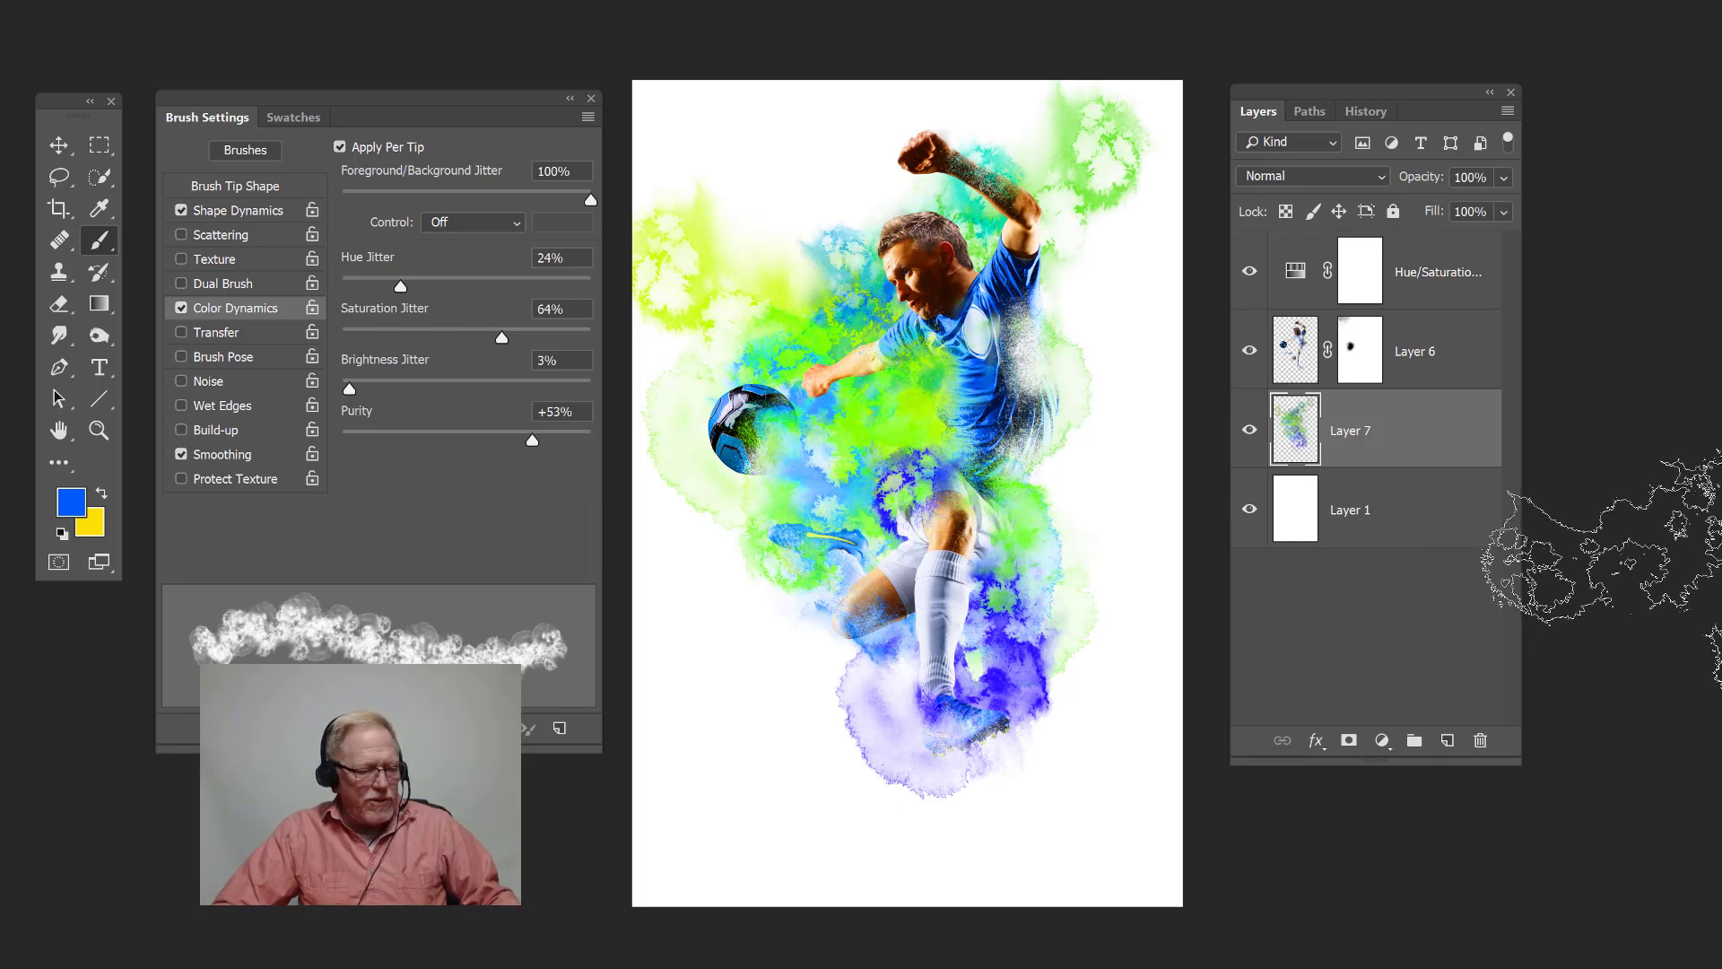
{"action": "key", "text": "ctrl+z"}
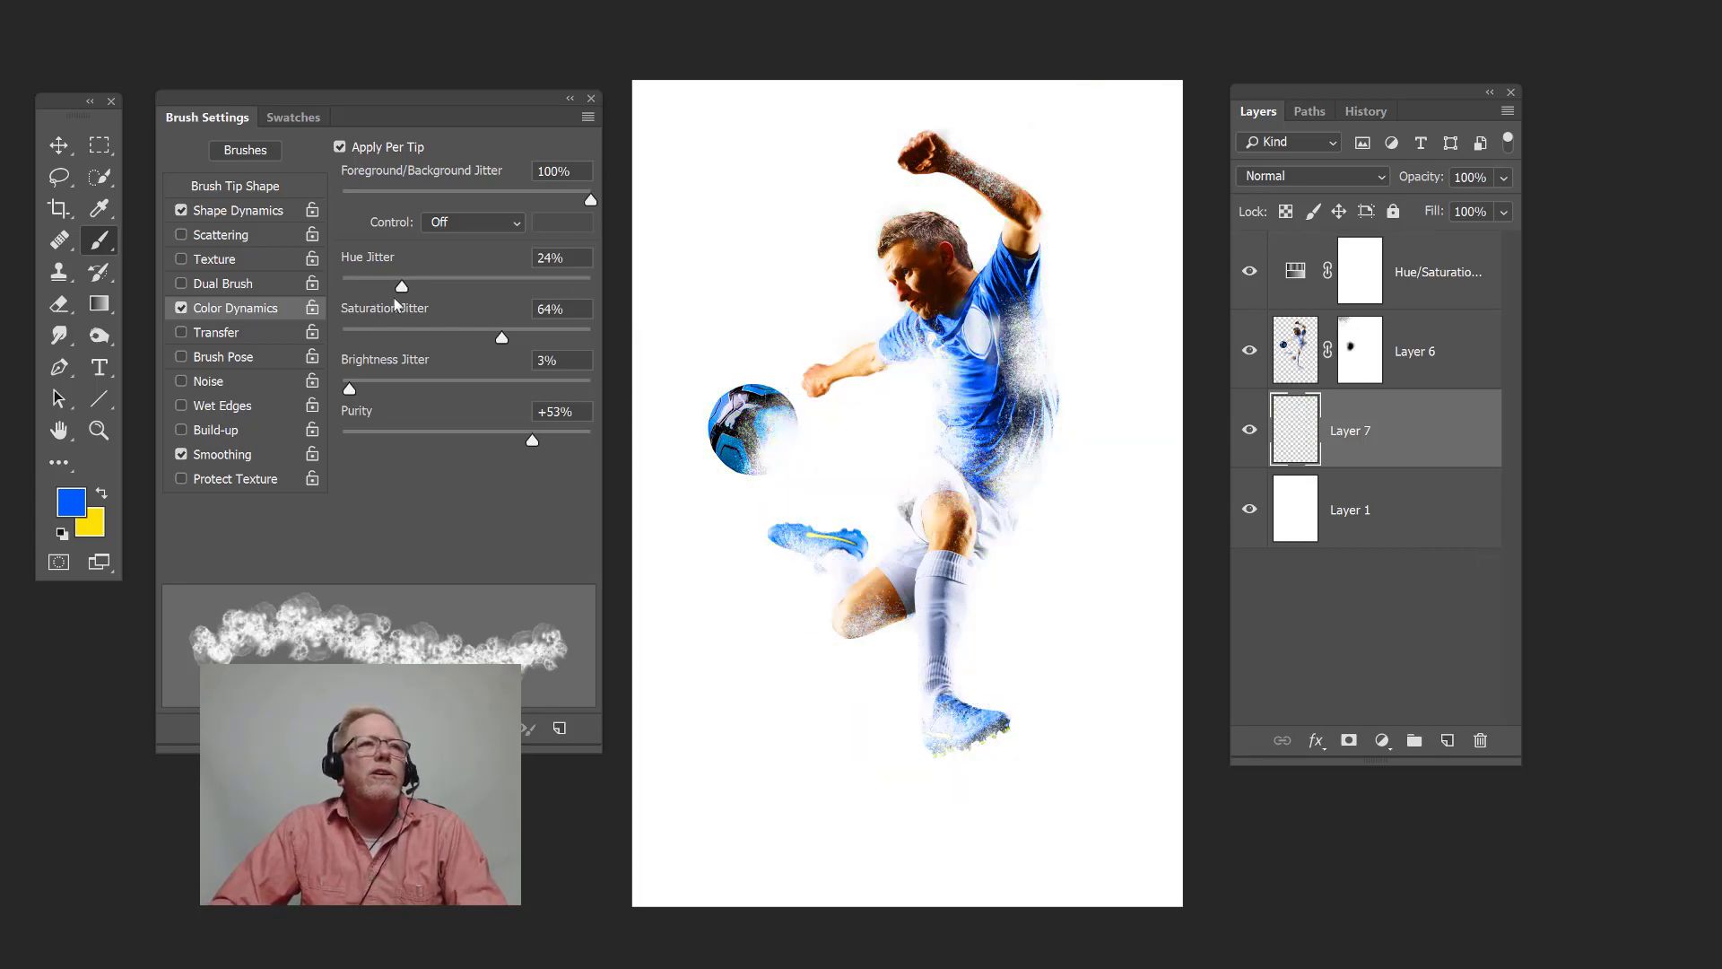
{"action": "left_click_drag", "start_coordinate": [403, 287], "coordinate": [592, 287]}
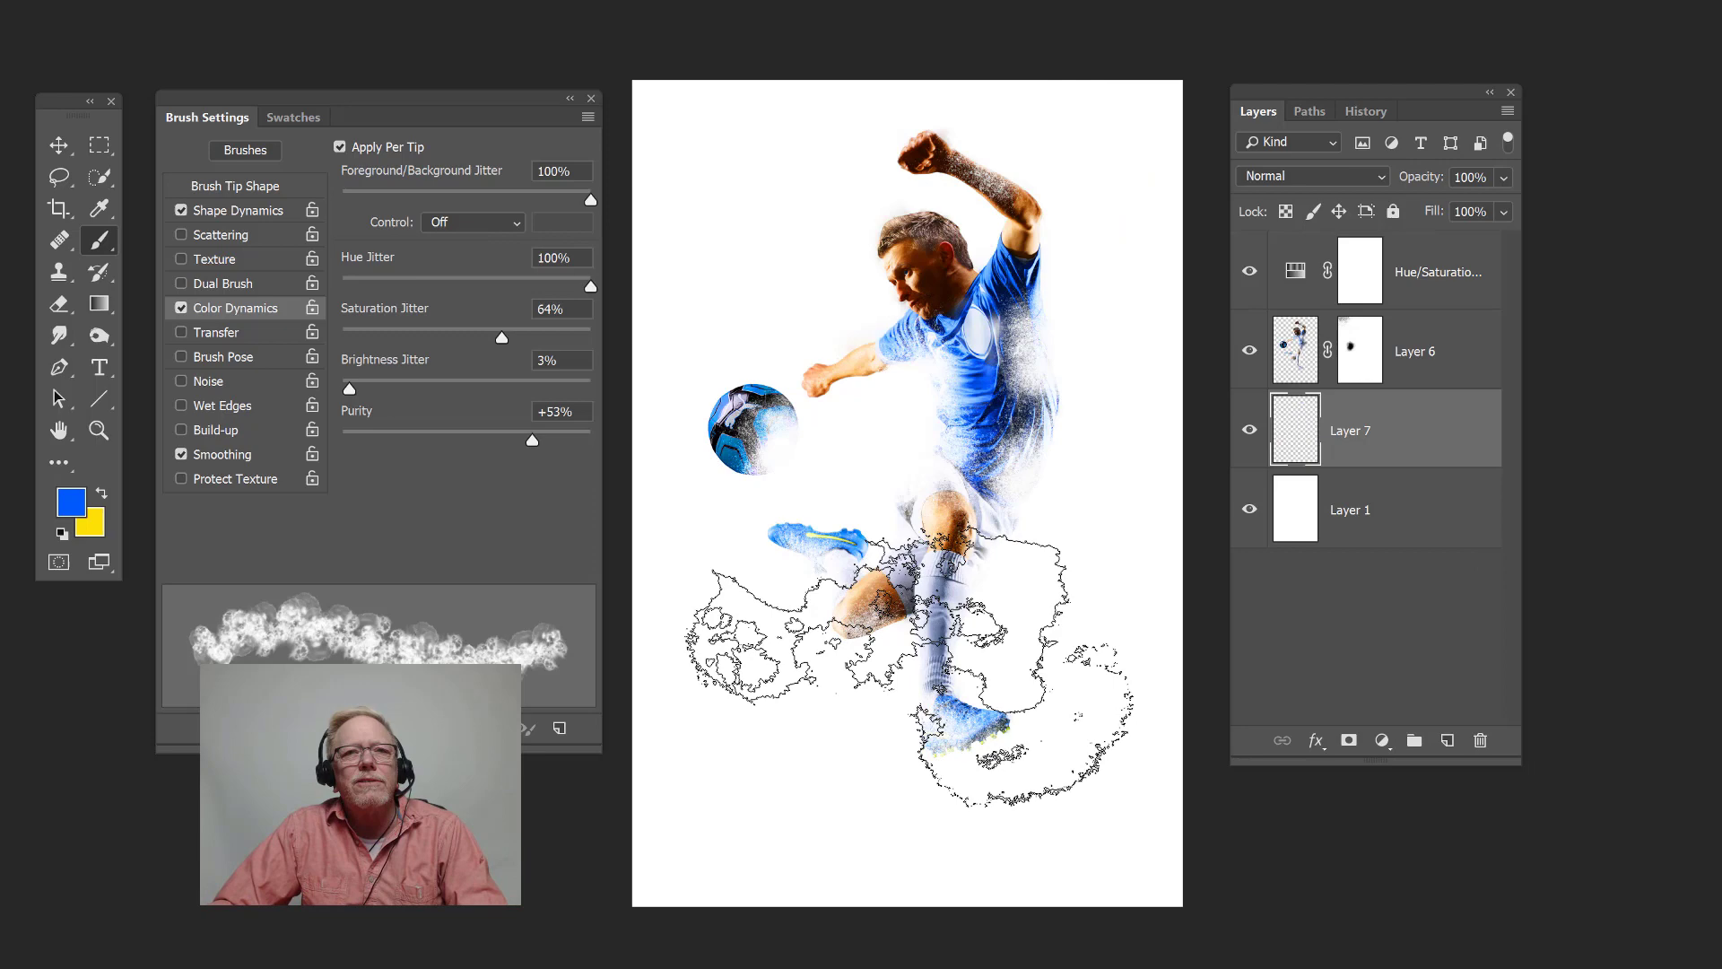
{"action": "mouse_move", "coordinate": [901, 676]}
{"action": "left_mouse_down"}
{"action": "mouse_move", "coordinate": [854, 288]}
{"action": "mouse_move", "coordinate": [1038, 288]}
{"action": "mouse_move", "coordinate": [952, 296]}
{"action": "left_mouse_up"}
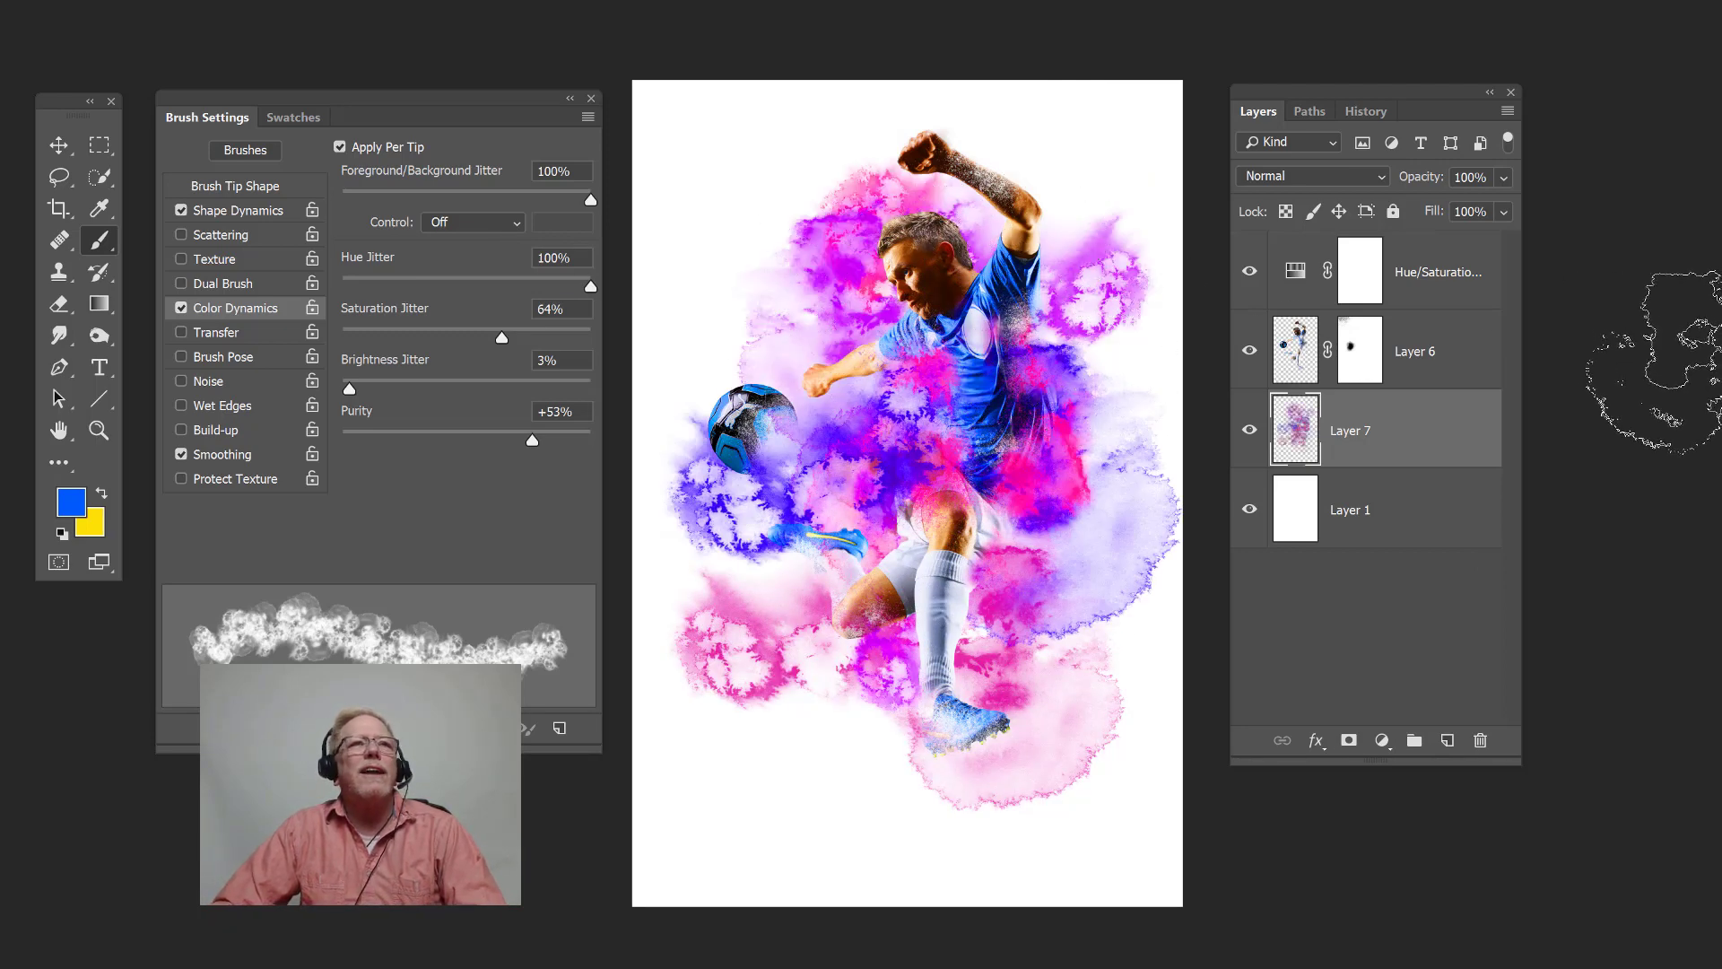
{"action": "key", "text": "ctrl+z"}
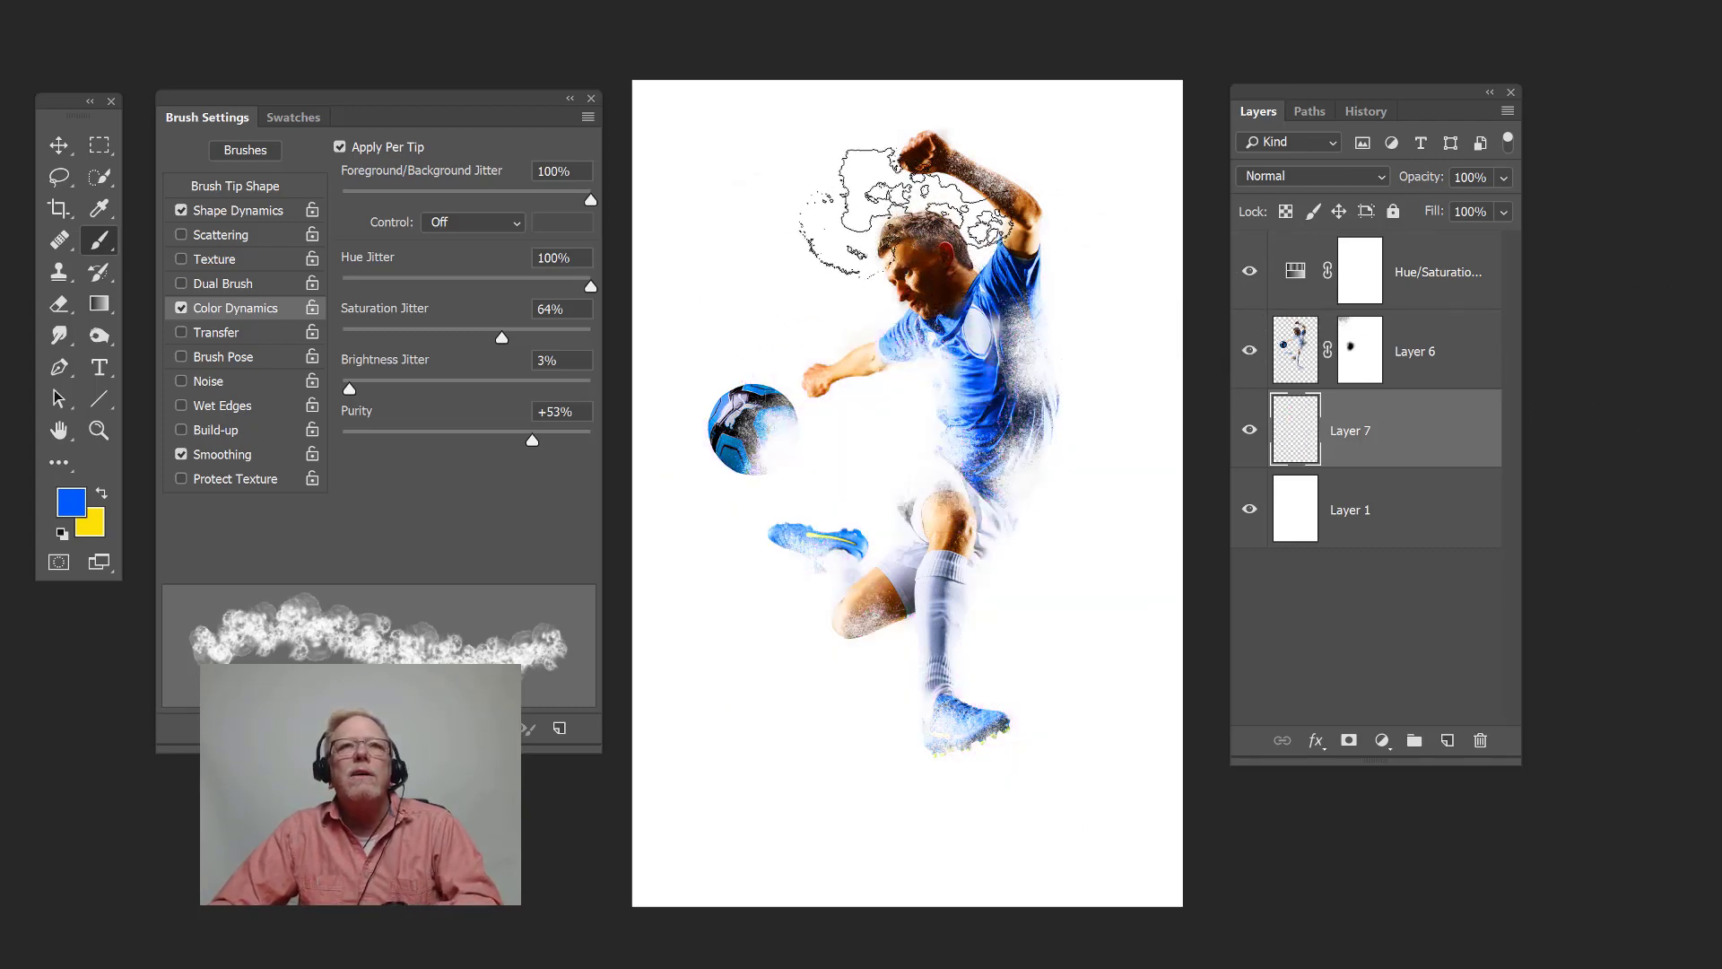
{"action": "mouse_move", "coordinate": [852, 328]}
{"action": "left_mouse_down"}
{"action": "mouse_move", "coordinate": [795, 336]}
{"action": "mouse_move", "coordinate": [867, 453]}
{"action": "mouse_move", "coordinate": [911, 484]}
{"action": "mouse_move", "coordinate": [922, 692]}
{"action": "left_mouse_up"}
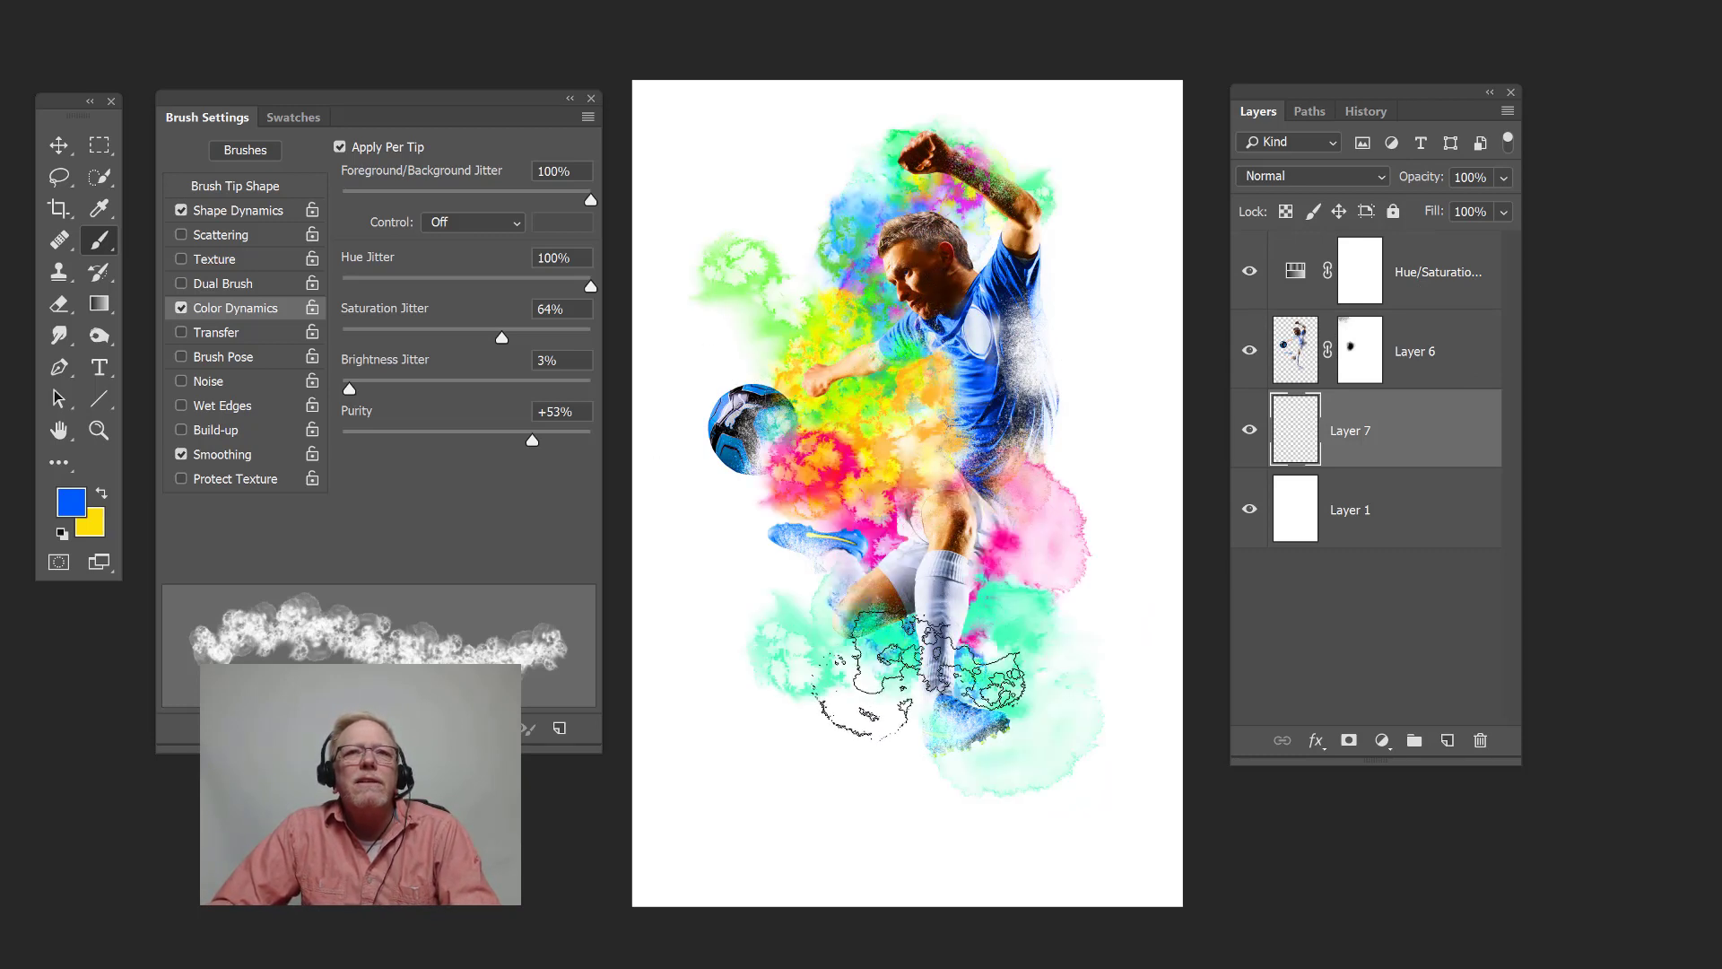
{"action": "mouse_move", "coordinate": [1077, 449]}
{"action": "left_mouse_down"}
{"action": "mouse_move", "coordinate": [986, 430]}
{"action": "mouse_move", "coordinate": [982, 376]}
{"action": "mouse_move", "coordinate": [1005, 421]}
{"action": "mouse_move", "coordinate": [1063, 269]}
{"action": "left_mouse_up"}
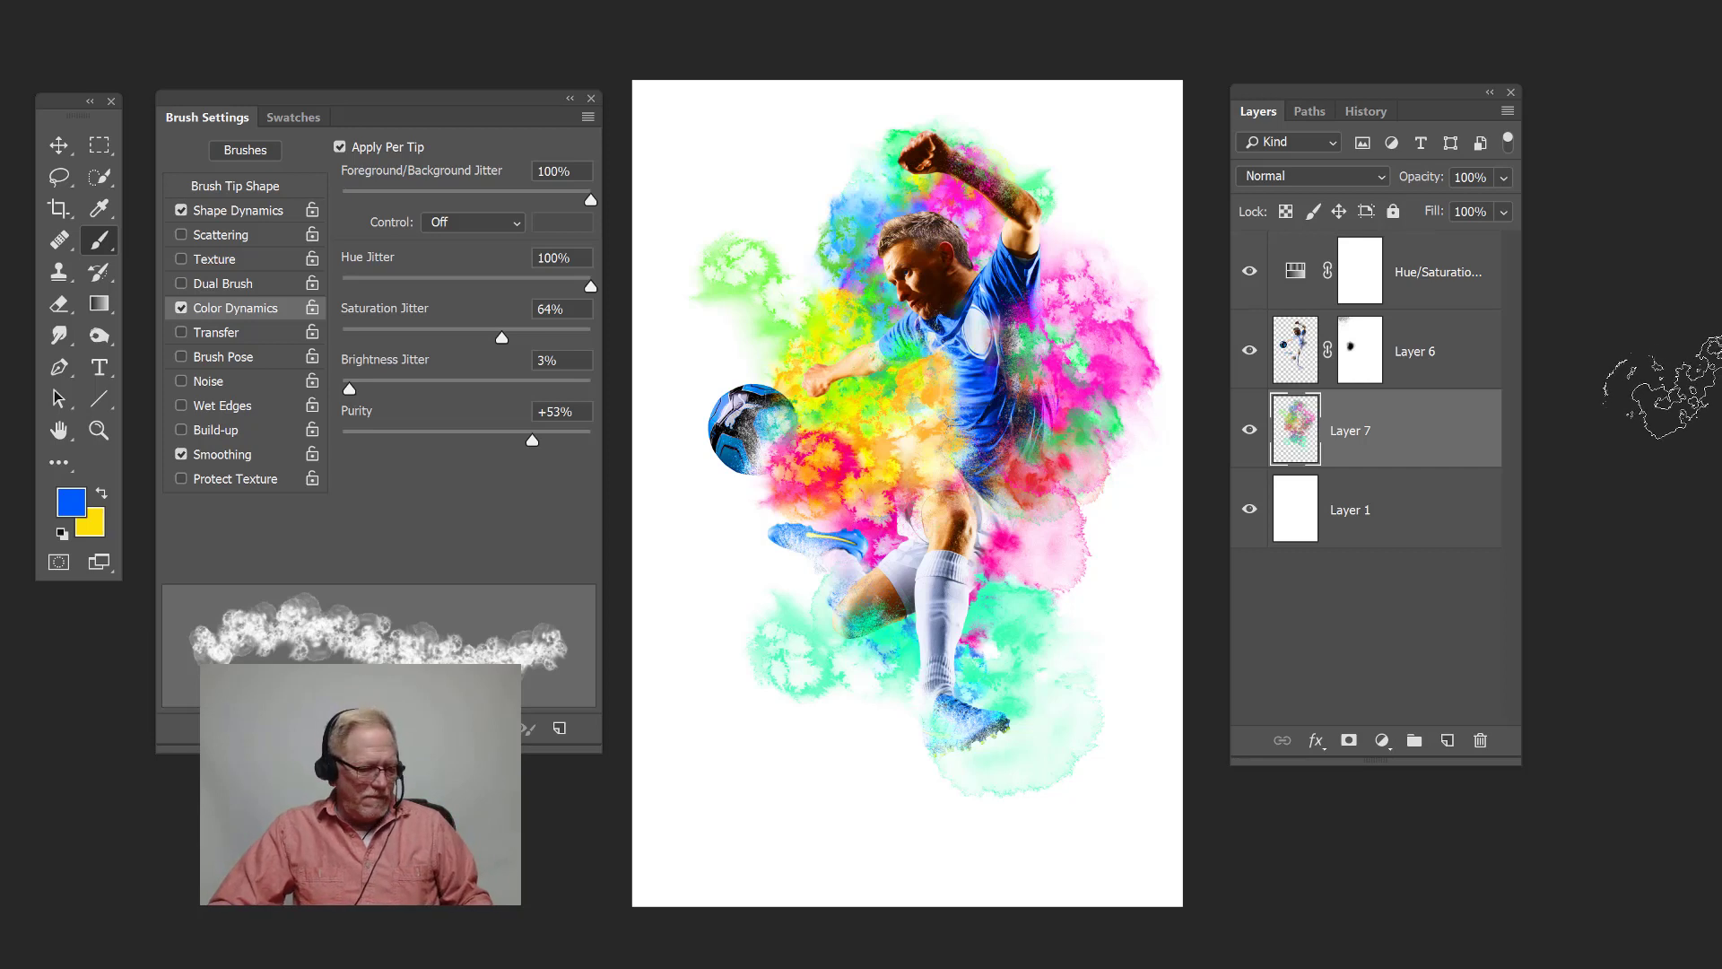
{"action": "key", "text": "ctrl+z"}
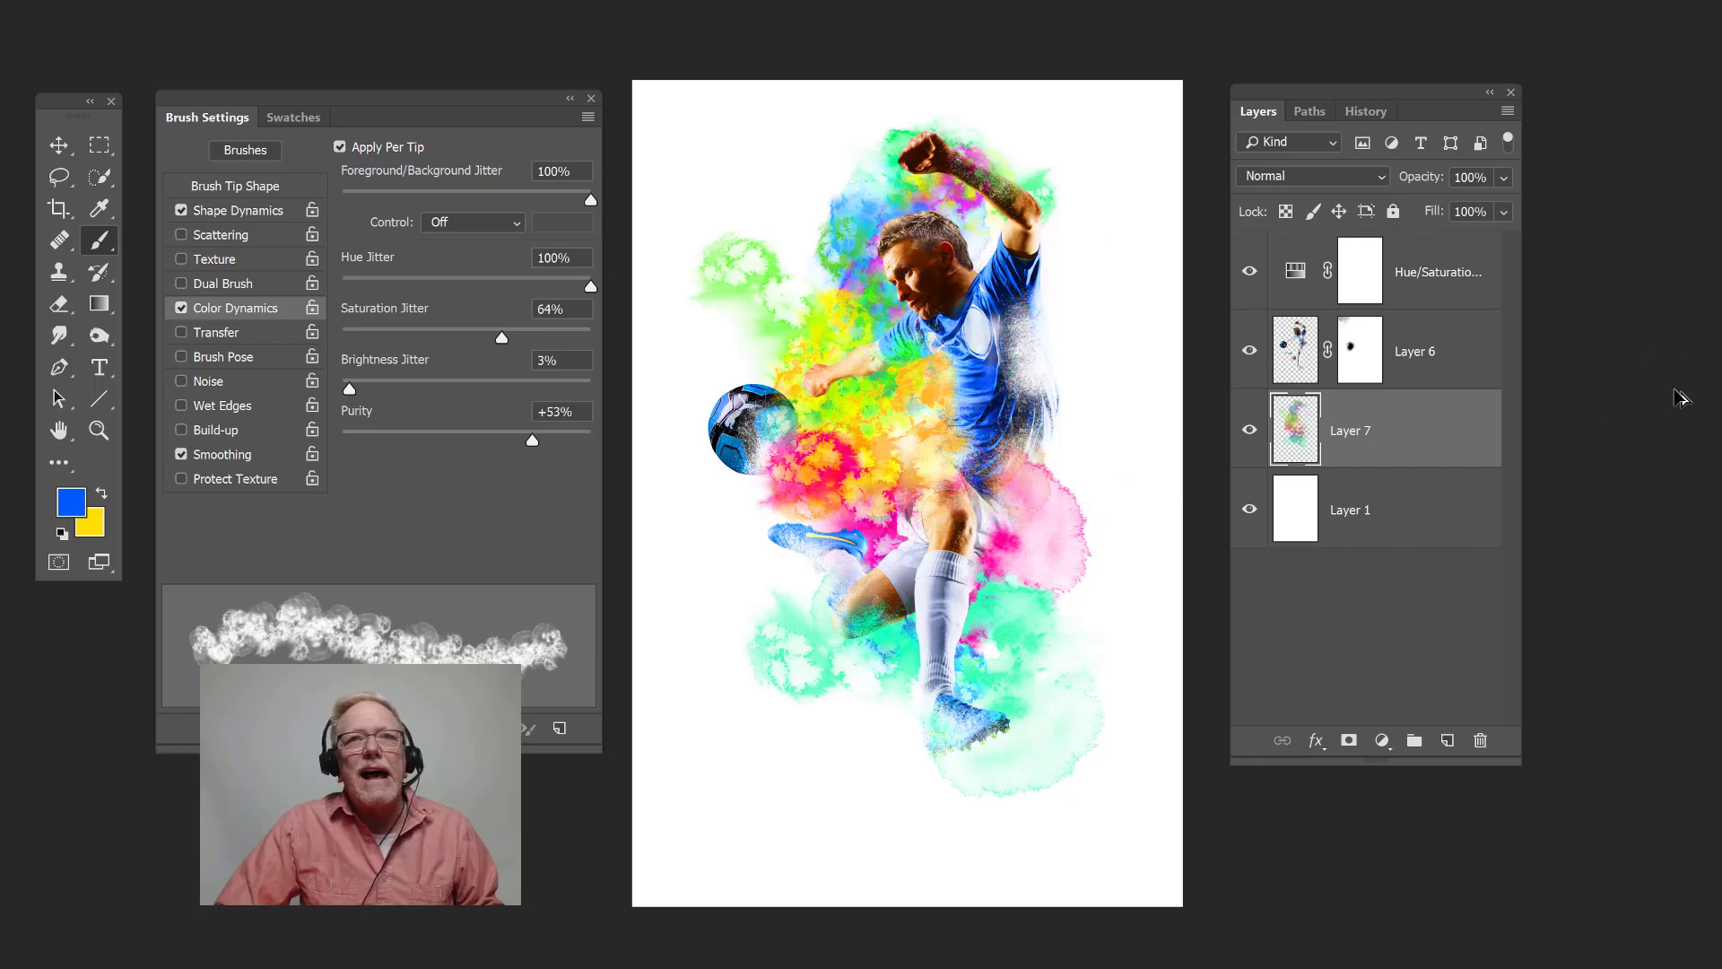
{"action": "key", "text": "ctrl+z"}
{"action": "key", "text": "ctrl+z"}
{"action": "key", "text": "ctrl+z"}
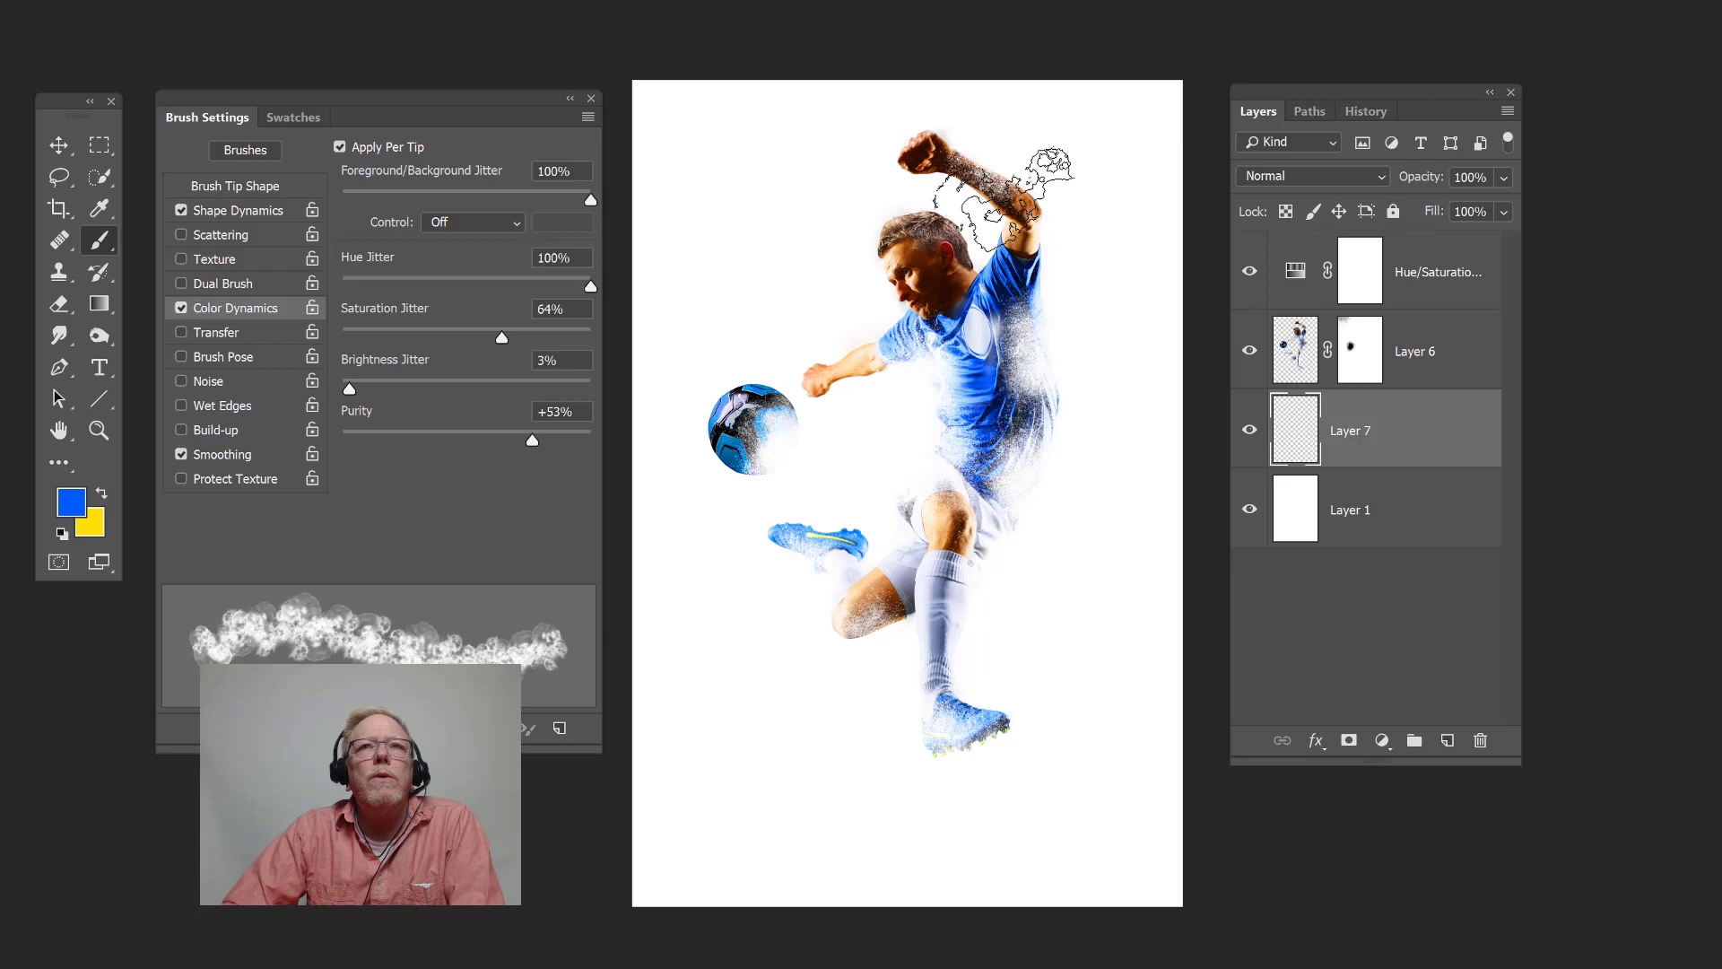
{"action": "mouse_move", "coordinate": [950, 233]}
{"action": "left_mouse_down"}
{"action": "mouse_move", "coordinate": [915, 422]}
{"action": "mouse_move", "coordinate": [861, 430]}
{"action": "mouse_move", "coordinate": [906, 628]}
{"action": "mouse_move", "coordinate": [976, 749]}
{"action": "left_mouse_up"}
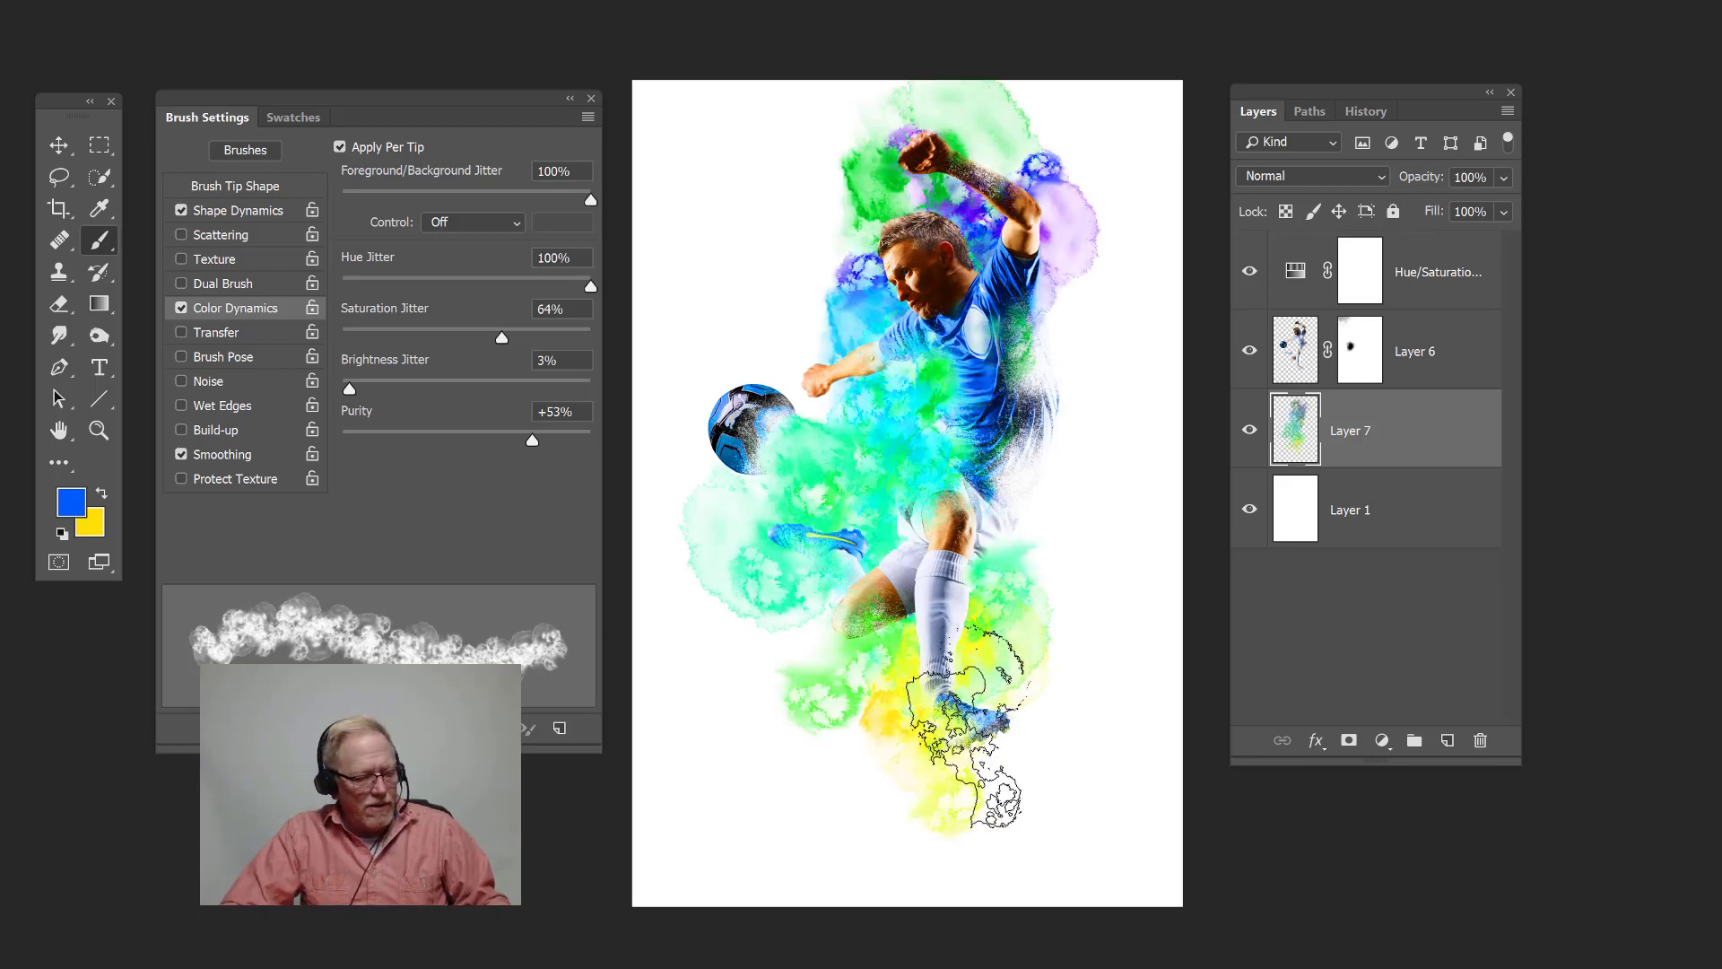
{"action": "key", "text": "ctrl+z"}
{"action": "key", "text": "ctrl+z"}
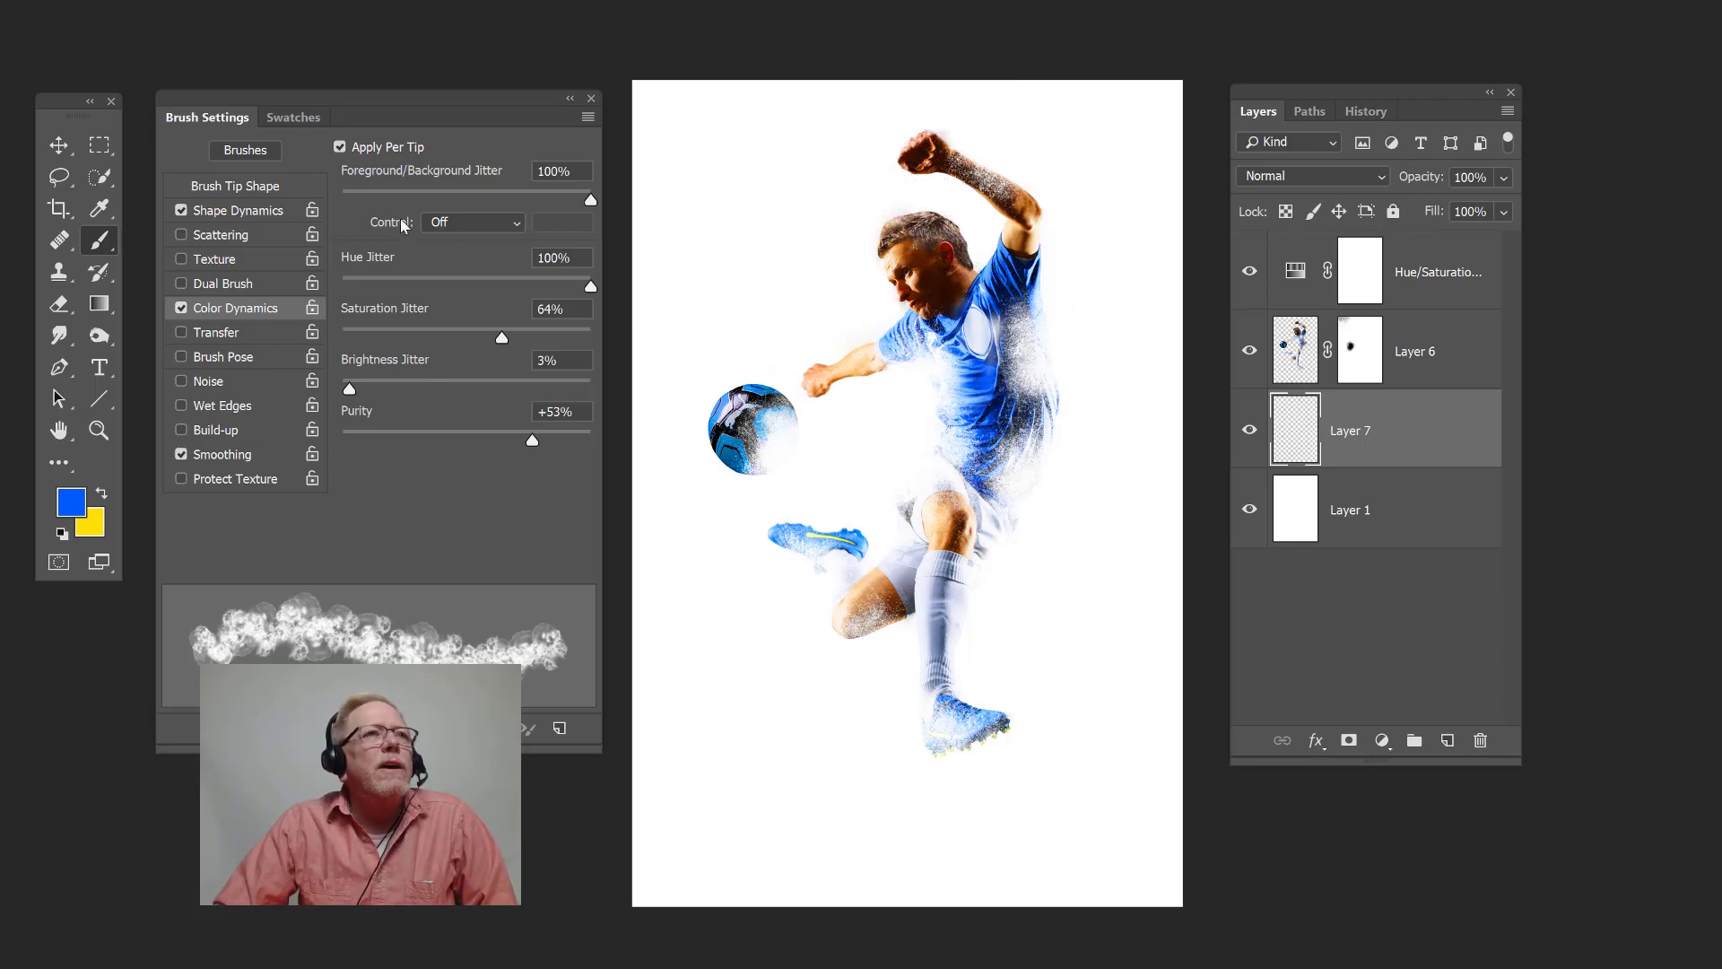
Step: Enable Flip Y Jitter in Shape Dynamics, then return to Color Dynamics
{"action": "left_click", "coordinate": [238, 211]}
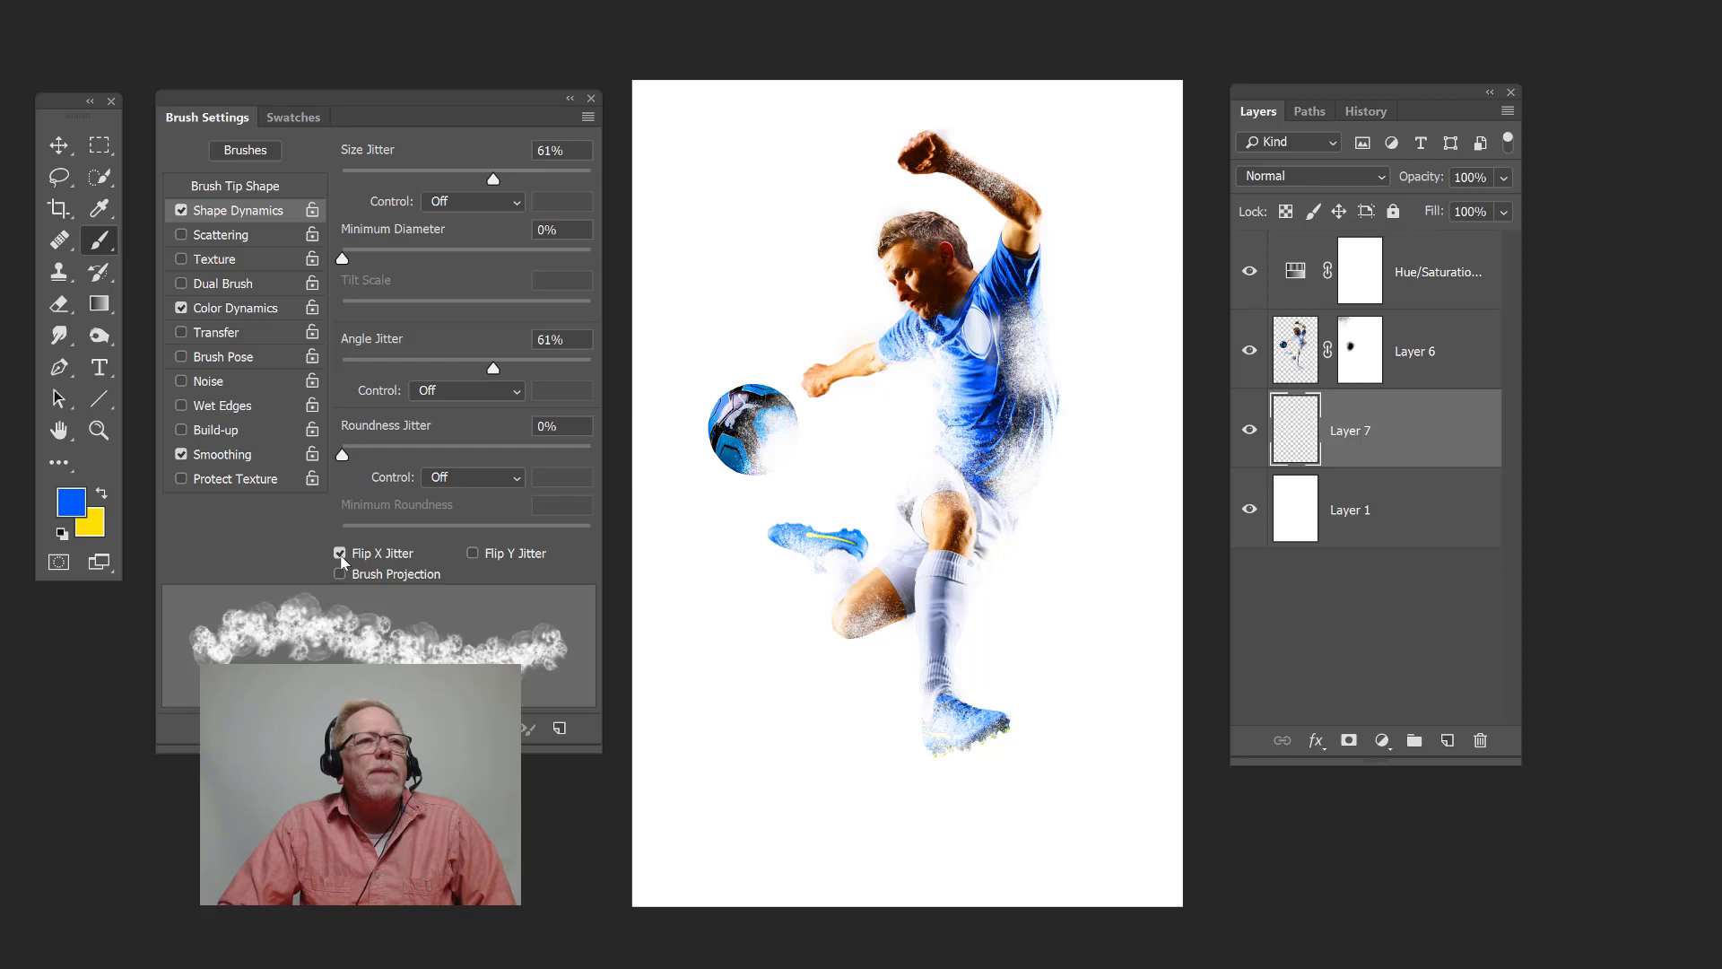
{"action": "left_click", "coordinate": [473, 553]}
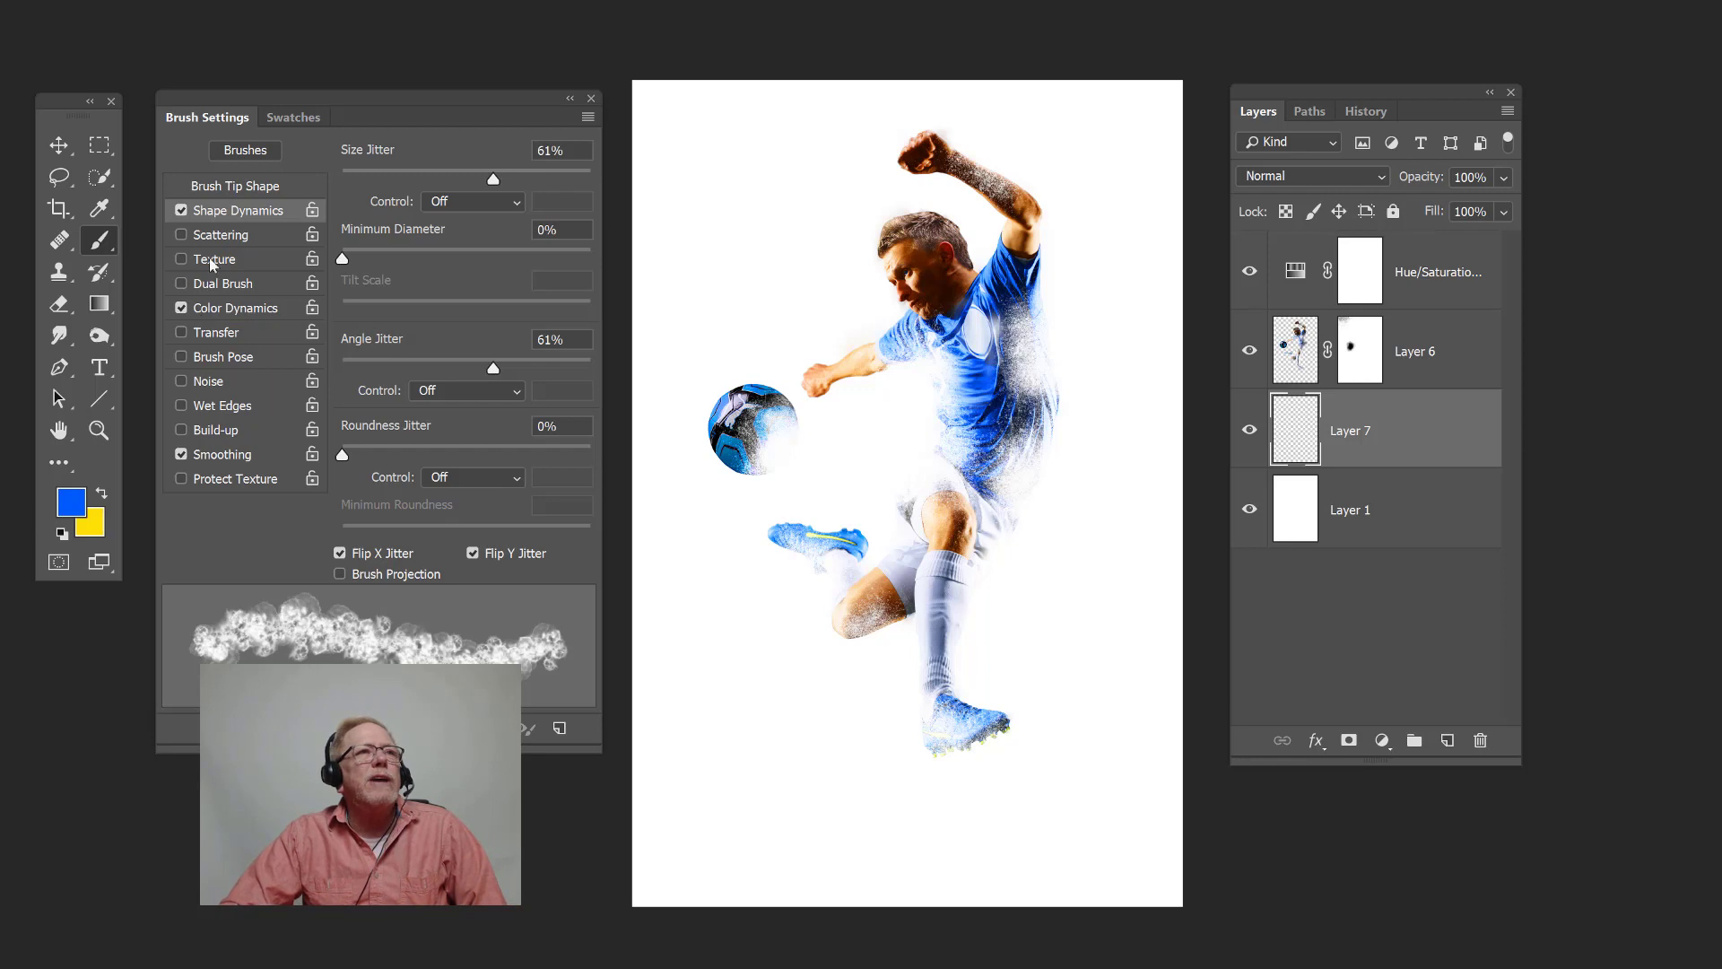
{"action": "left_click", "coordinate": [228, 307]}
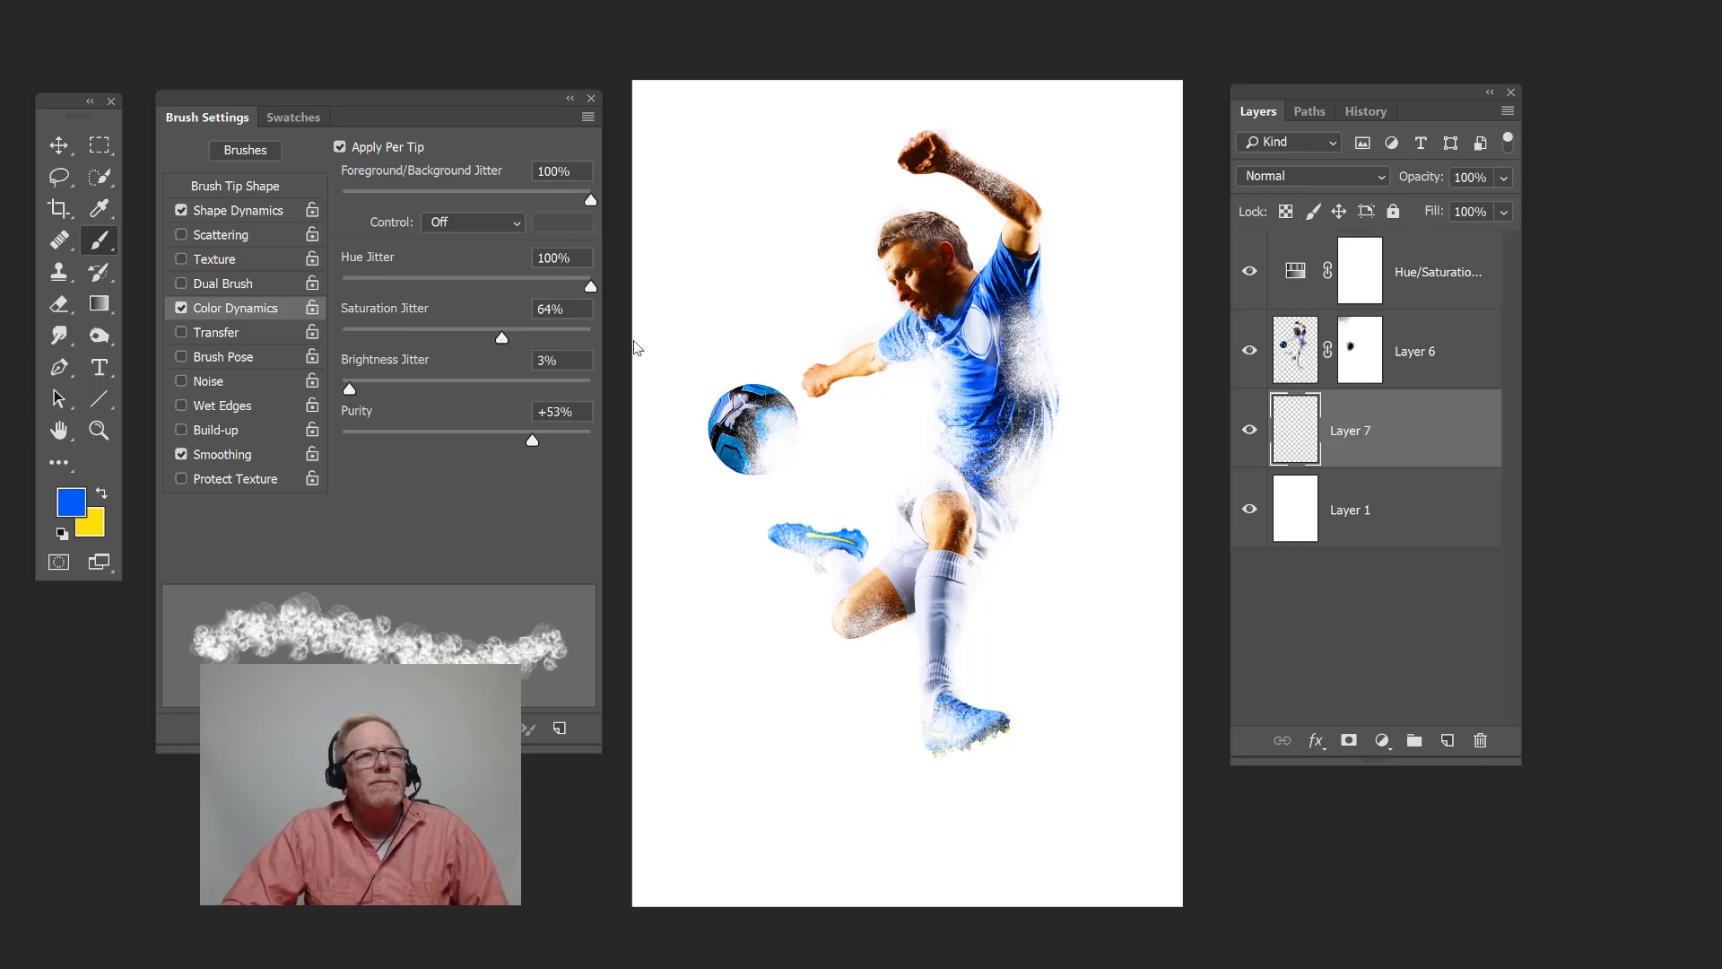
Step: Test-paint a splash at 100% saturation jitter and +100% purity, then settle on +1% purity and 64% saturation jitter
{"action": "left_click_drag", "start_coordinate": [634, 348], "coordinate": [643, 346]}
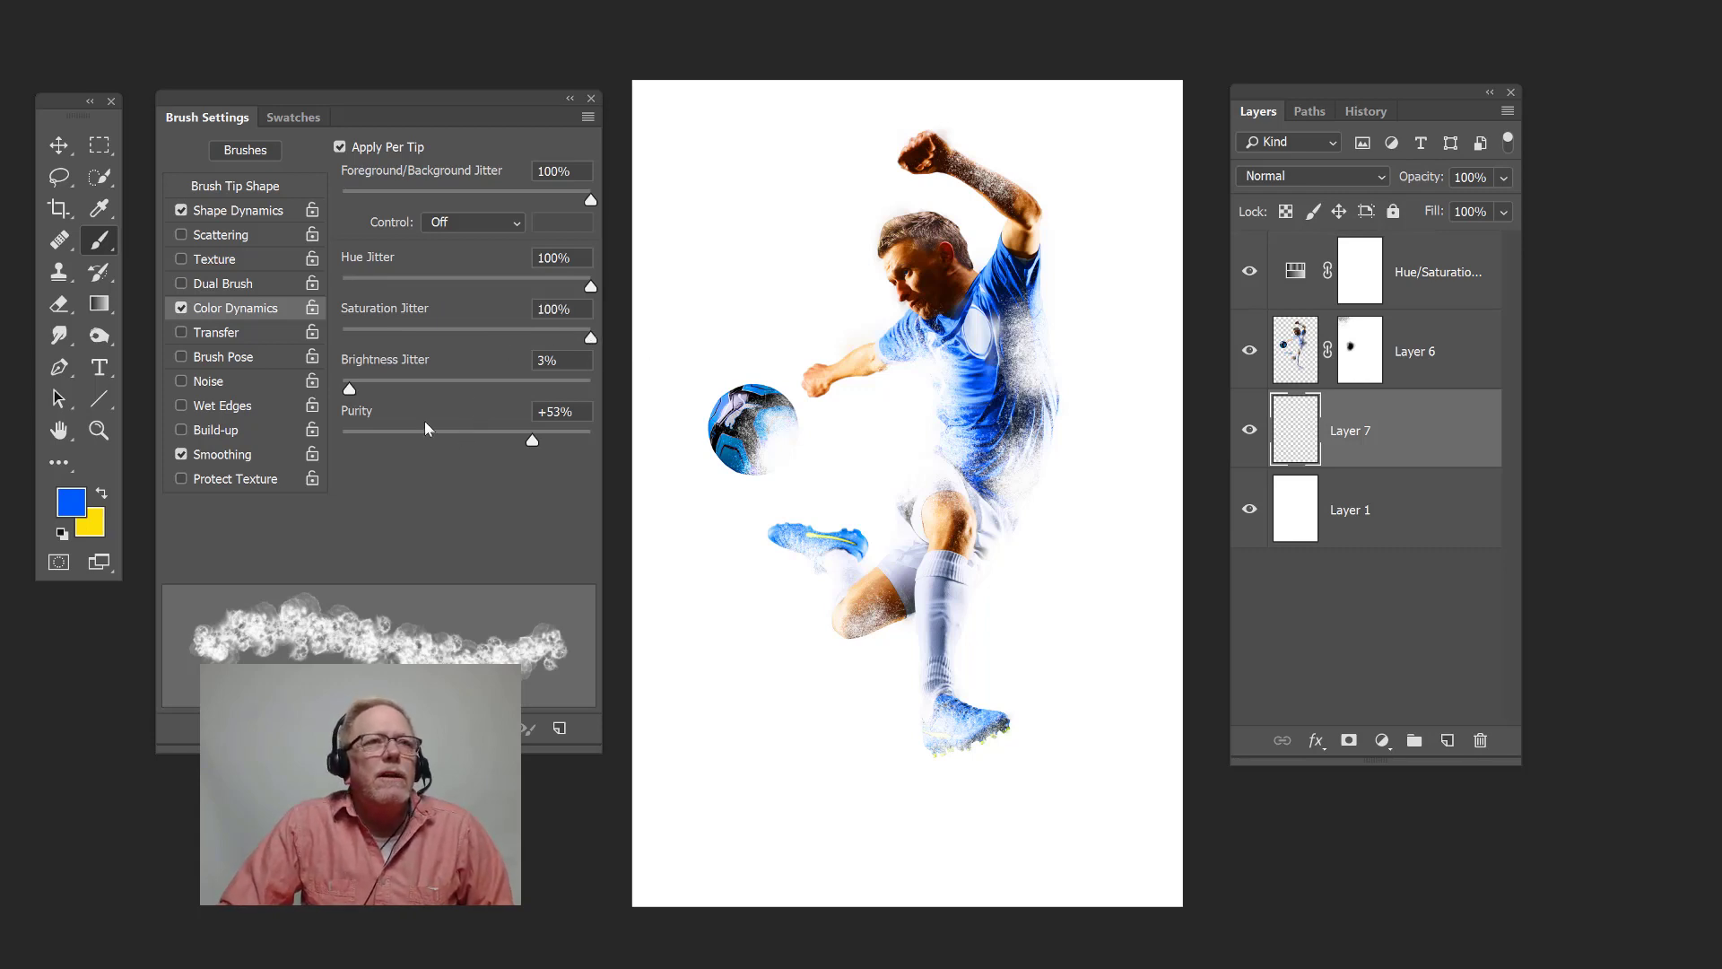
{"action": "left_click_drag", "start_coordinate": [534, 442], "coordinate": [661, 449]}
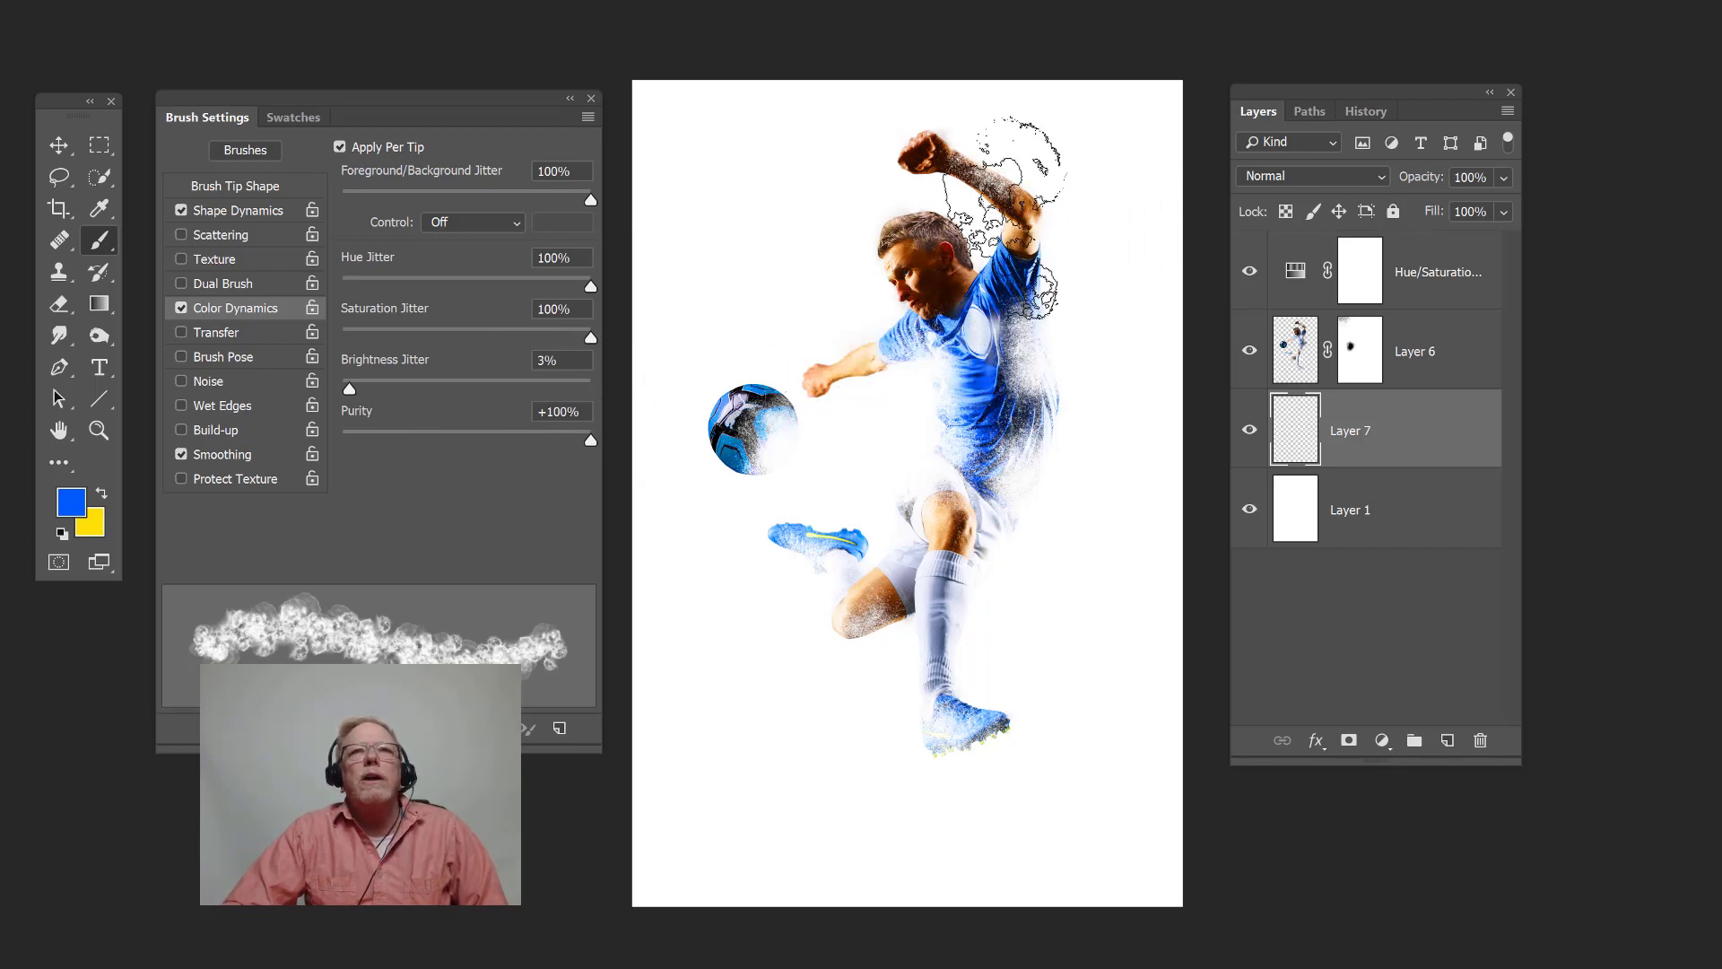
{"action": "mouse_move", "coordinate": [996, 179]}
{"action": "left_mouse_down"}
{"action": "mouse_move", "coordinate": [807, 384]}
{"action": "mouse_move", "coordinate": [768, 538]}
{"action": "mouse_move", "coordinate": [924, 699]}
{"action": "mouse_move", "coordinate": [995, 601]}
{"action": "mouse_move", "coordinate": [1032, 449]}
{"action": "mouse_move", "coordinate": [1109, 412]}
{"action": "mouse_move", "coordinate": [1130, 377]}
{"action": "left_mouse_up"}
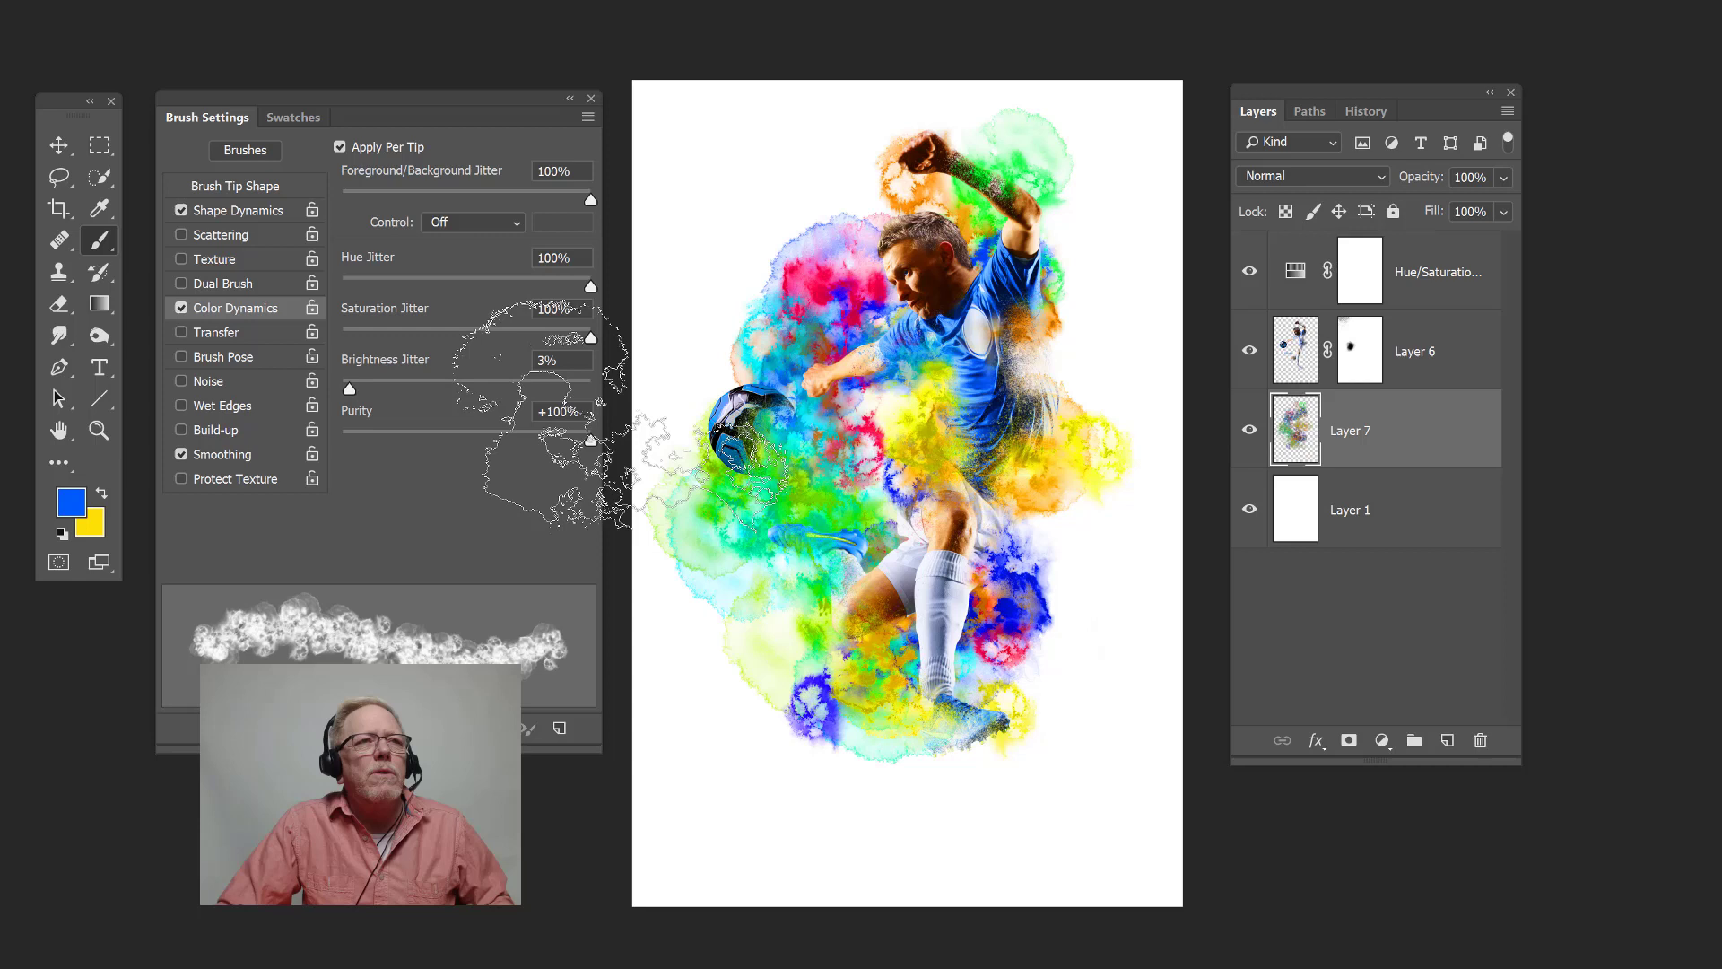
{"action": "left_click", "coordinate": [468, 434]}
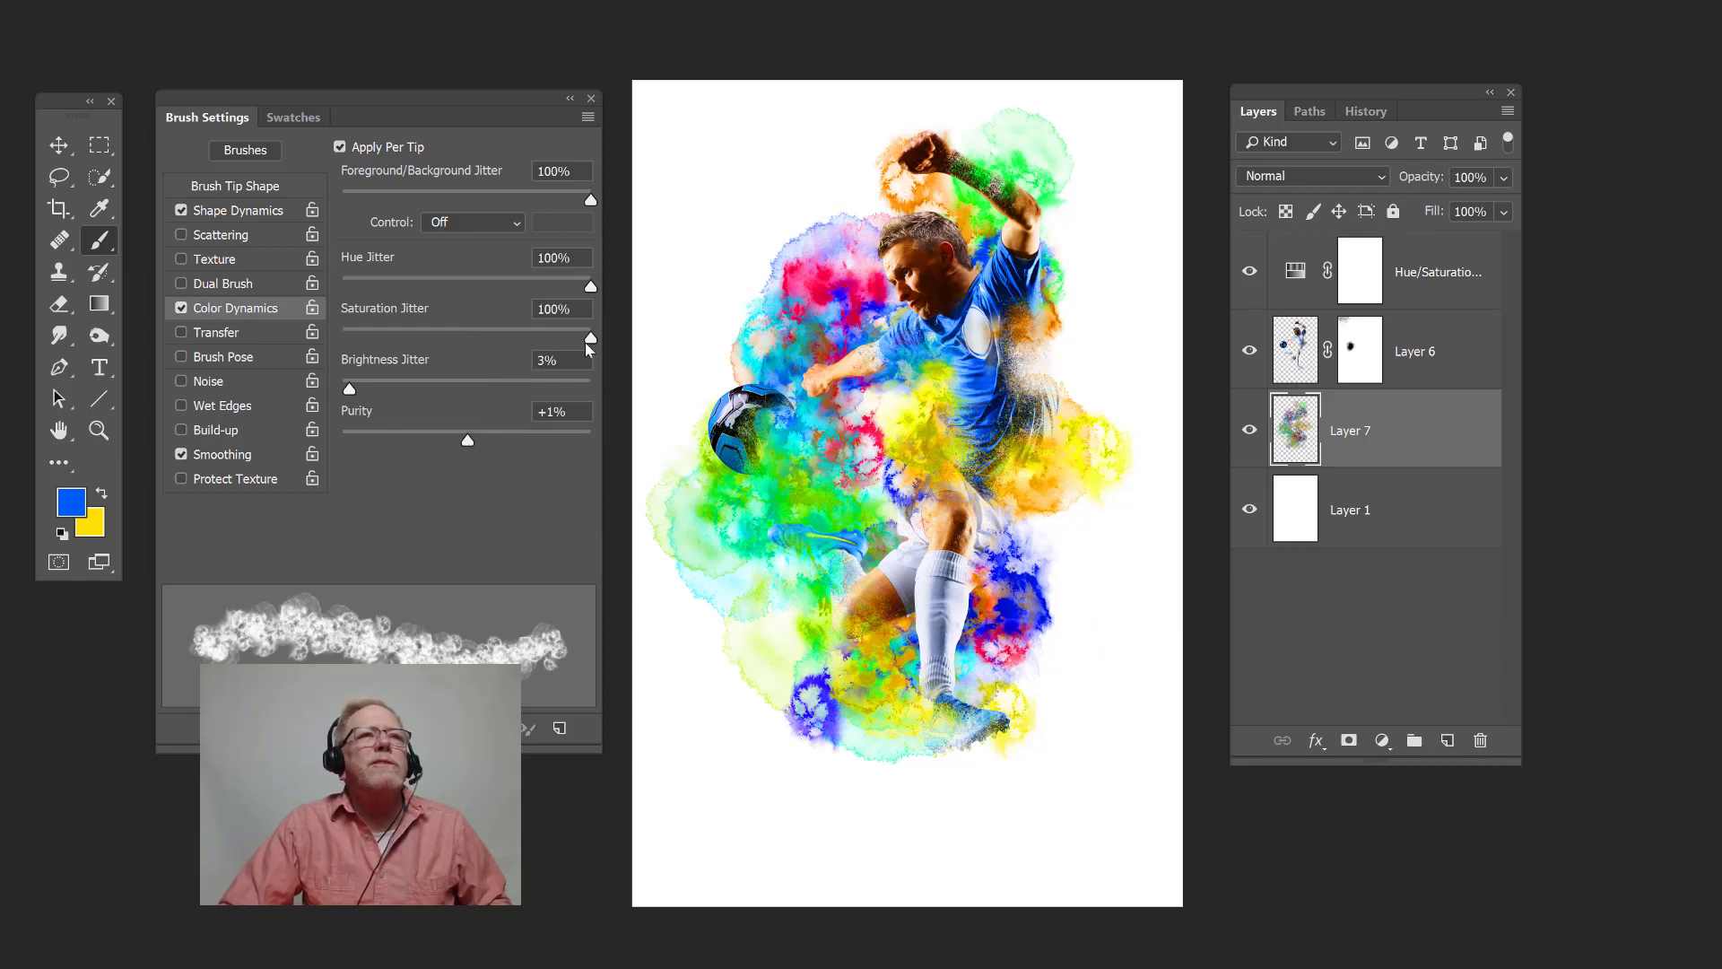
{"action": "left_click", "coordinate": [502, 341]}
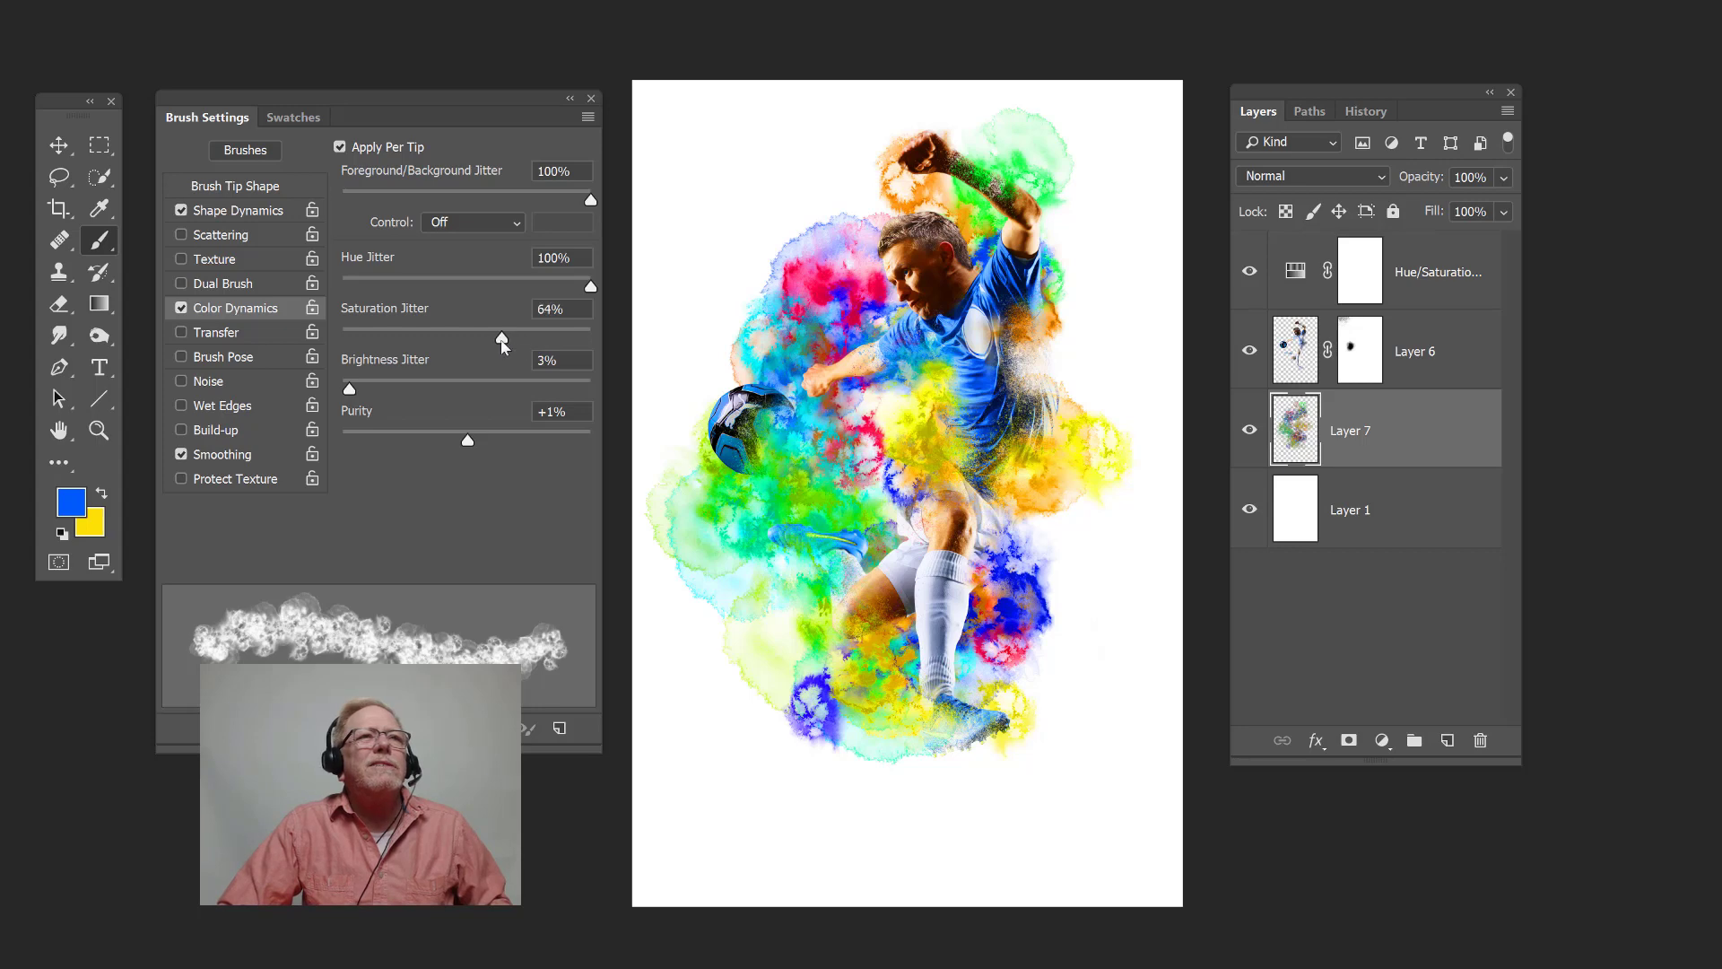
Step: Replace the trial splash with pastel splashes around the player's head, torso, ball and legs on Layer 7
{"action": "key", "text": "ctrl+z"}
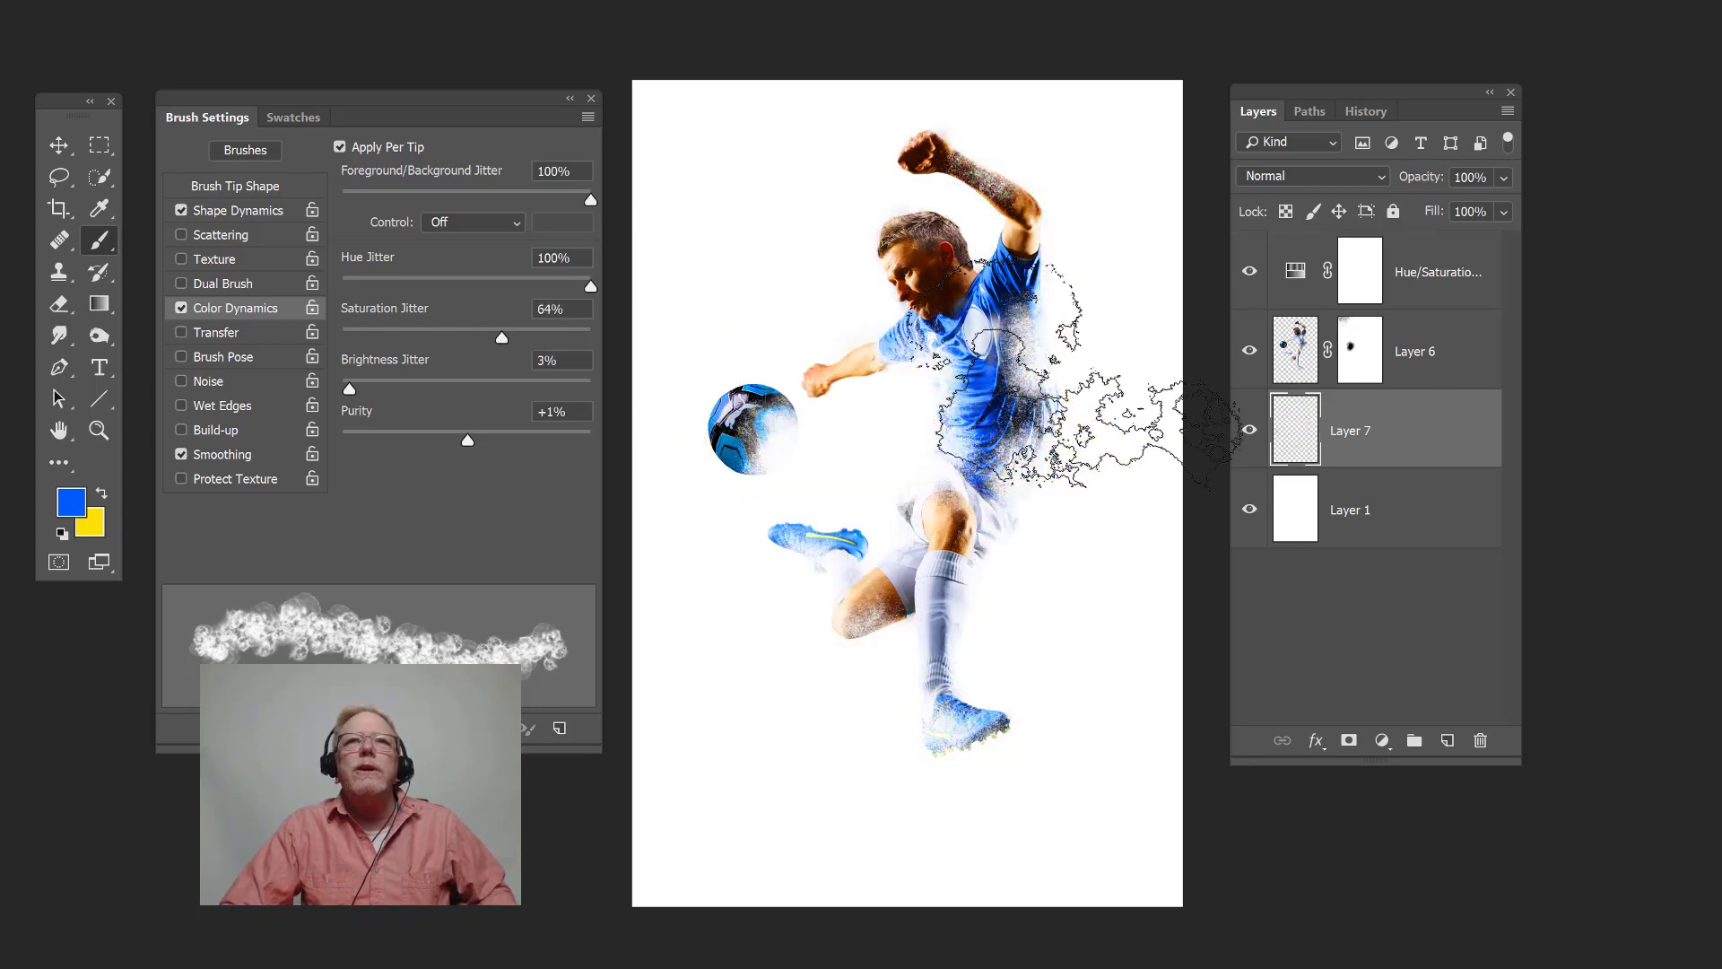
{"action": "mouse_move", "coordinate": [896, 367]}
{"action": "left_mouse_down"}
{"action": "mouse_move", "coordinate": [924, 637]}
{"action": "mouse_move", "coordinate": [879, 457]}
{"action": "mouse_move", "coordinate": [843, 467]}
{"action": "left_mouse_up"}
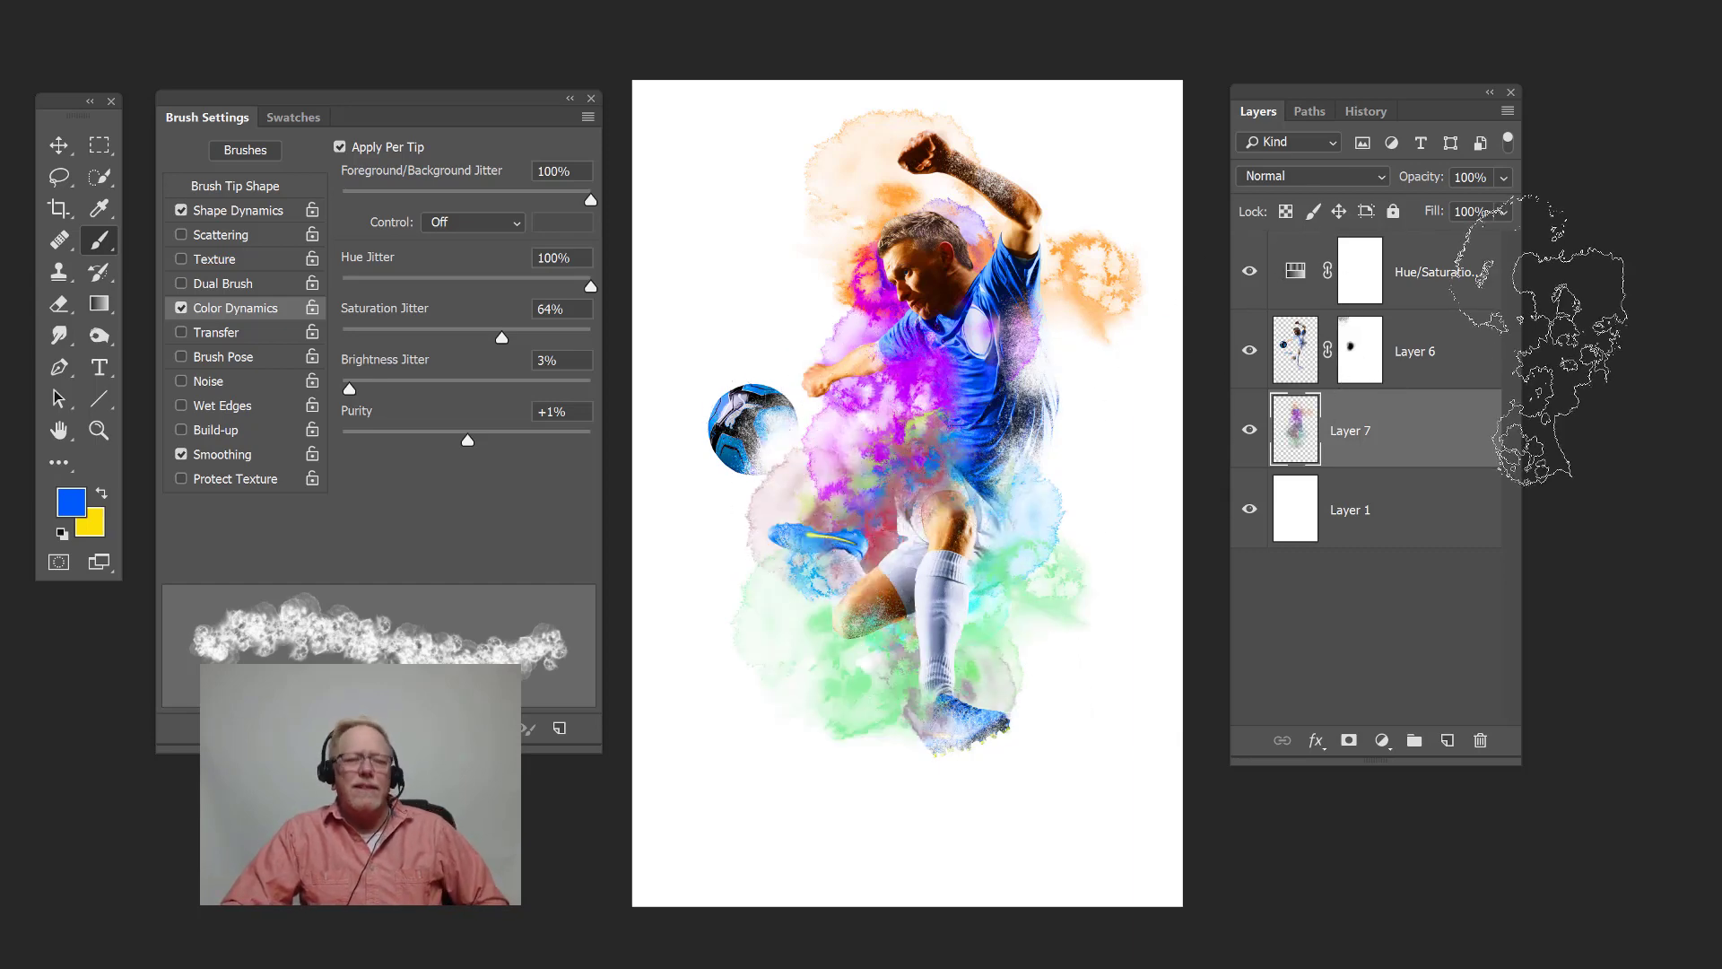
{"action": "key", "text": "ctrl+z"}
{"action": "key", "text": "ctrl+z"}
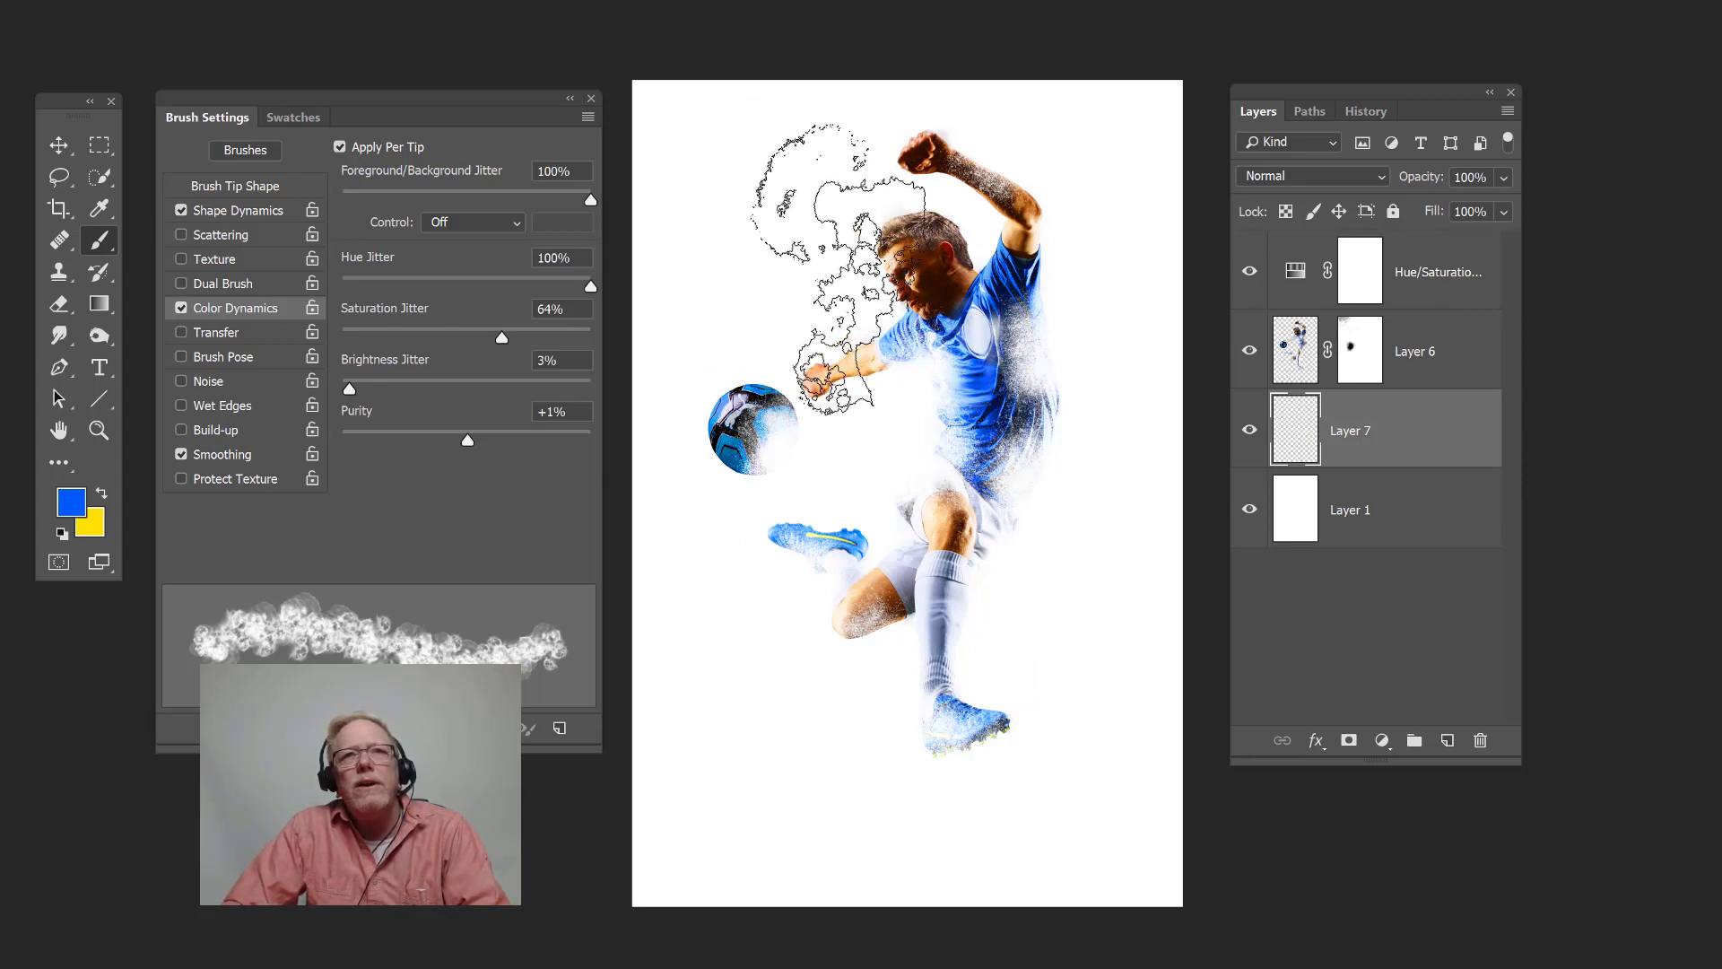
{"action": "mouse_move", "coordinate": [846, 250]}
{"action": "left_mouse_down"}
{"action": "mouse_move", "coordinate": [951, 395]}
{"action": "mouse_move", "coordinate": [1115, 423]}
{"action": "mouse_move", "coordinate": [924, 502]}
{"action": "mouse_move", "coordinate": [906, 682]}
{"action": "mouse_move", "coordinate": [978, 632]}
{"action": "mouse_move", "coordinate": [942, 726]}
{"action": "mouse_move", "coordinate": [986, 386]}
{"action": "mouse_move", "coordinate": [951, 421]}
{"action": "left_mouse_up"}
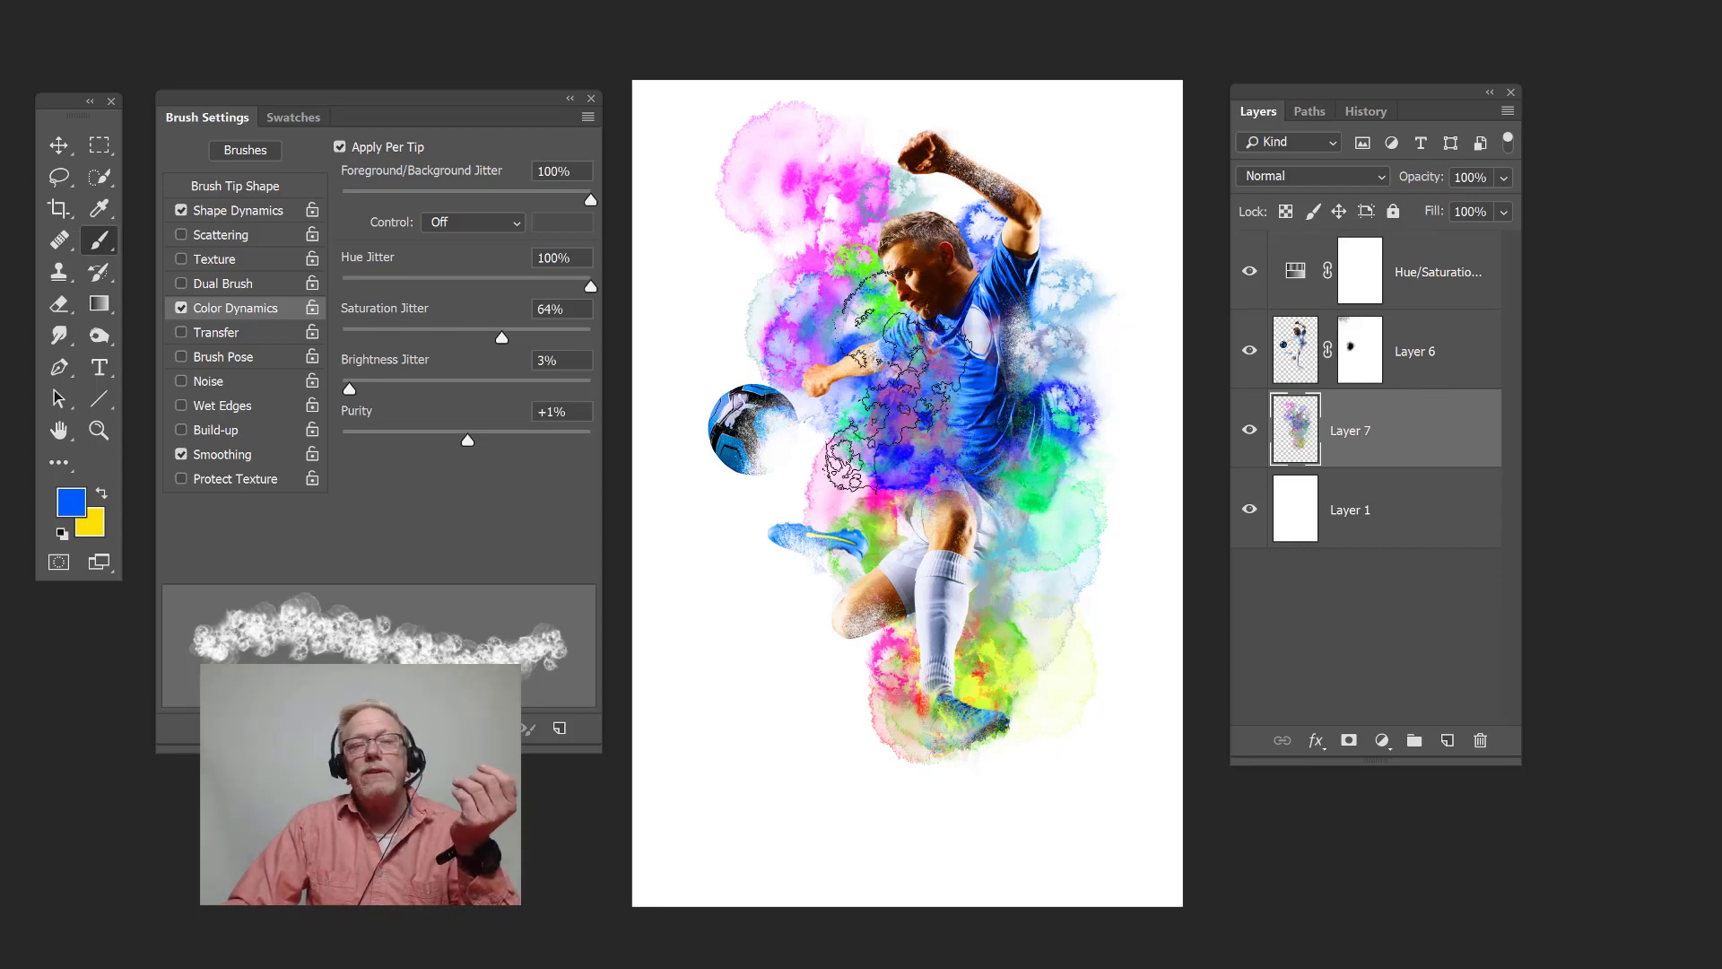
{"action": "mouse_move", "coordinate": [888, 381]}
{"action": "left_mouse_down"}
{"action": "mouse_move", "coordinate": [754, 420]}
{"action": "mouse_move", "coordinate": [934, 605]}
{"action": "mouse_move", "coordinate": [1162, 619]}
{"action": "left_mouse_up"}
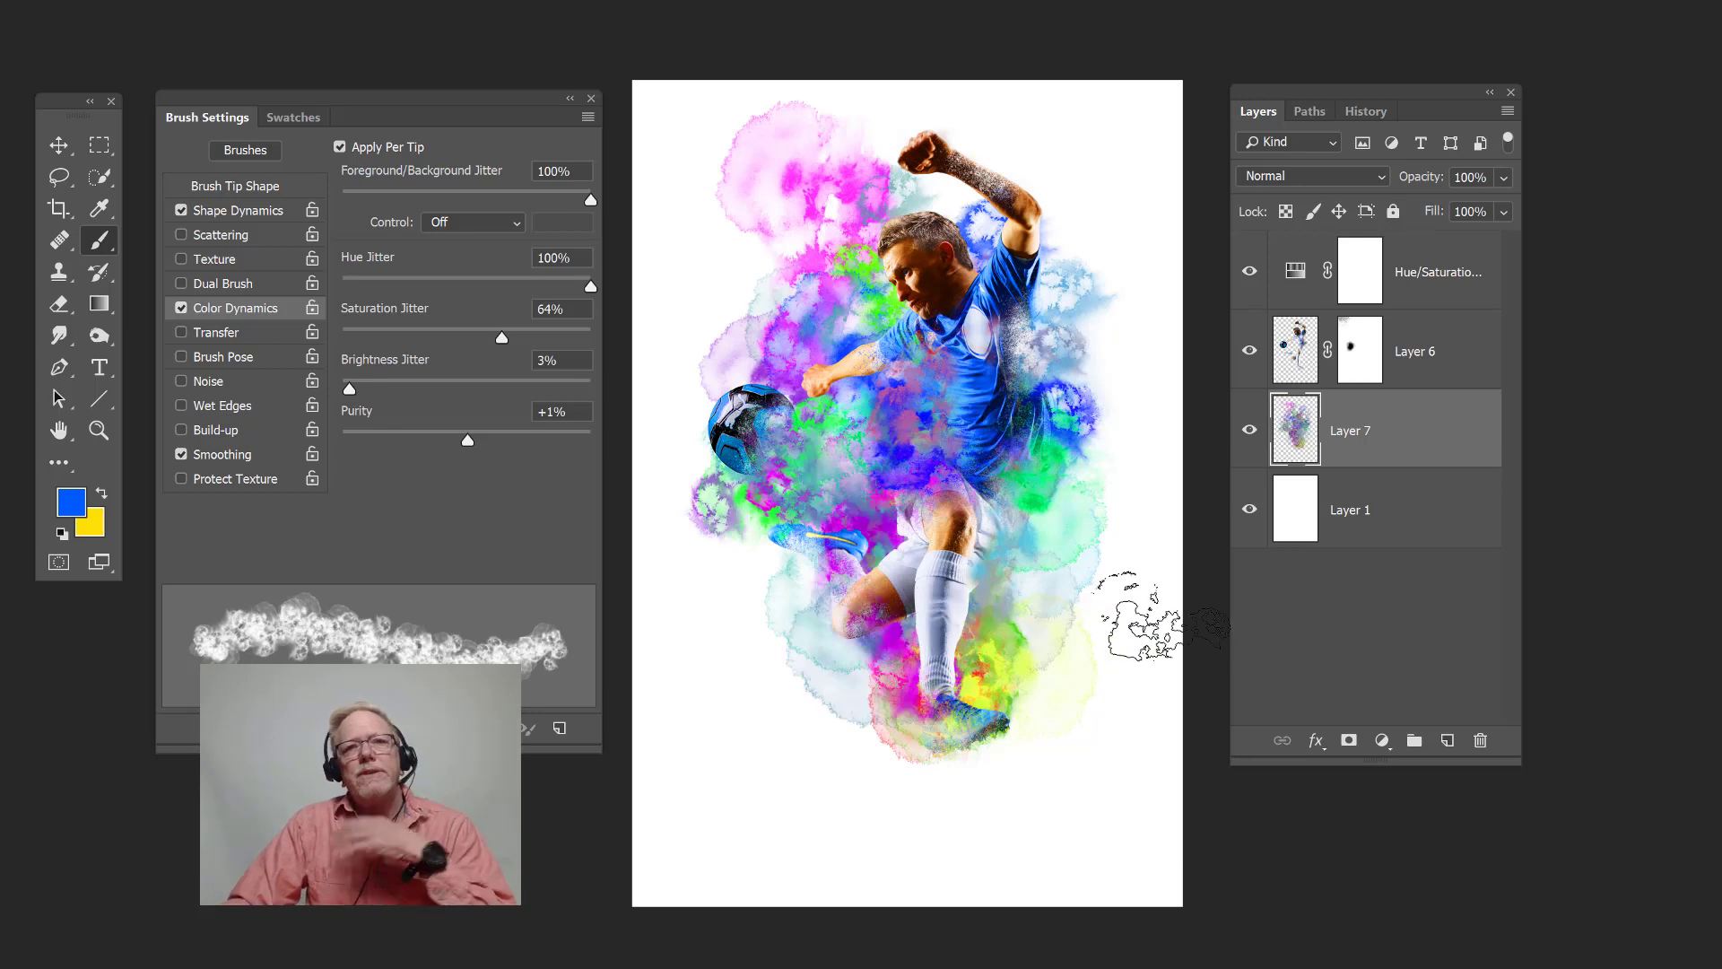